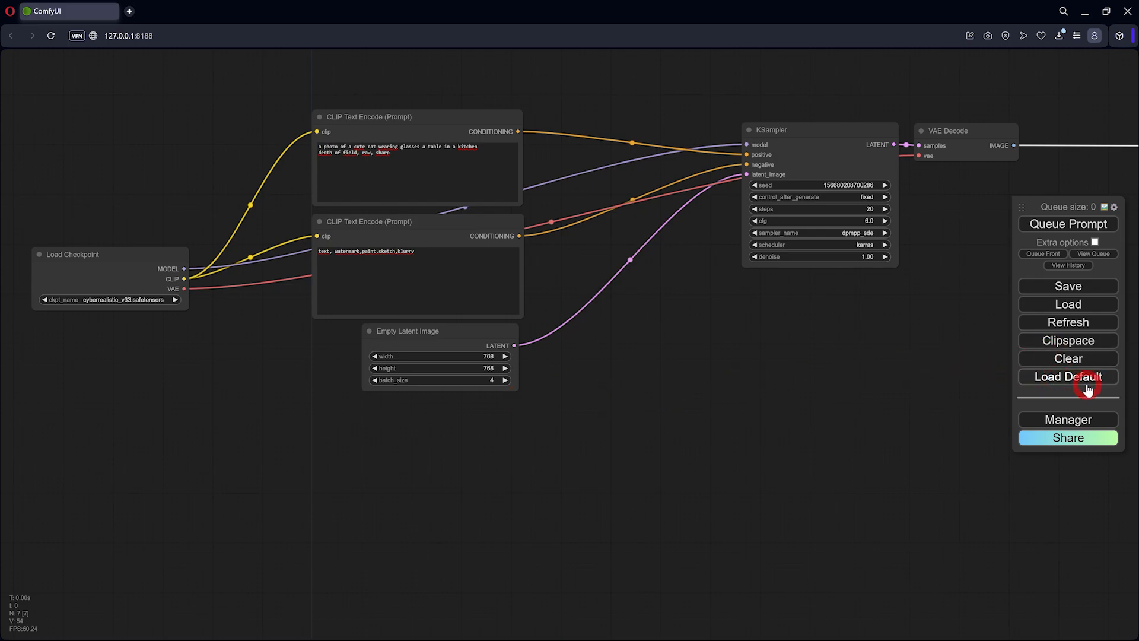
- Examine the text-to-image workflow's checkpoint, prompt, latent image and KSampler nodes, and shift the KSampler closer to the prompt nodes
drag(144, 256, 145, 248)
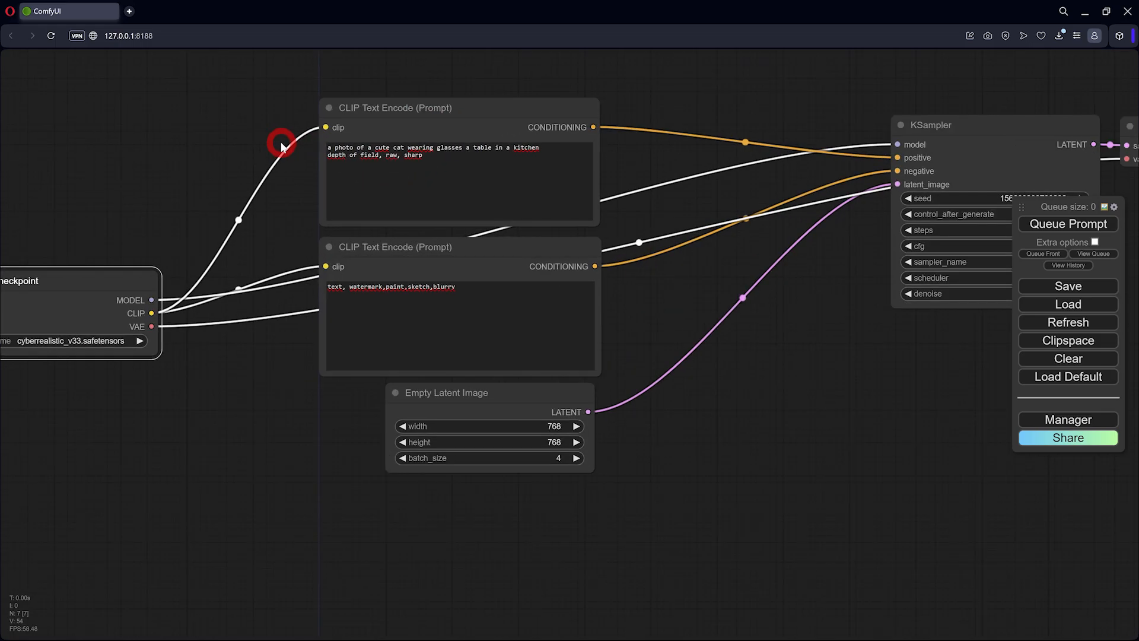
scroll(290, 142, up, 4)
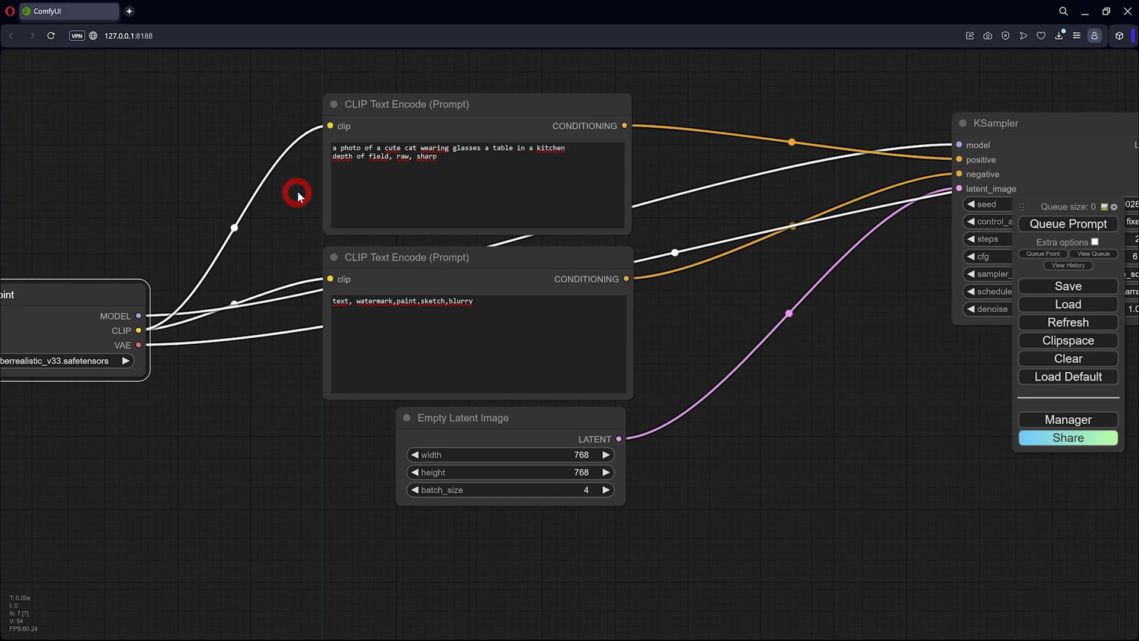
click(485, 308)
drag(485, 307, 325, 303)
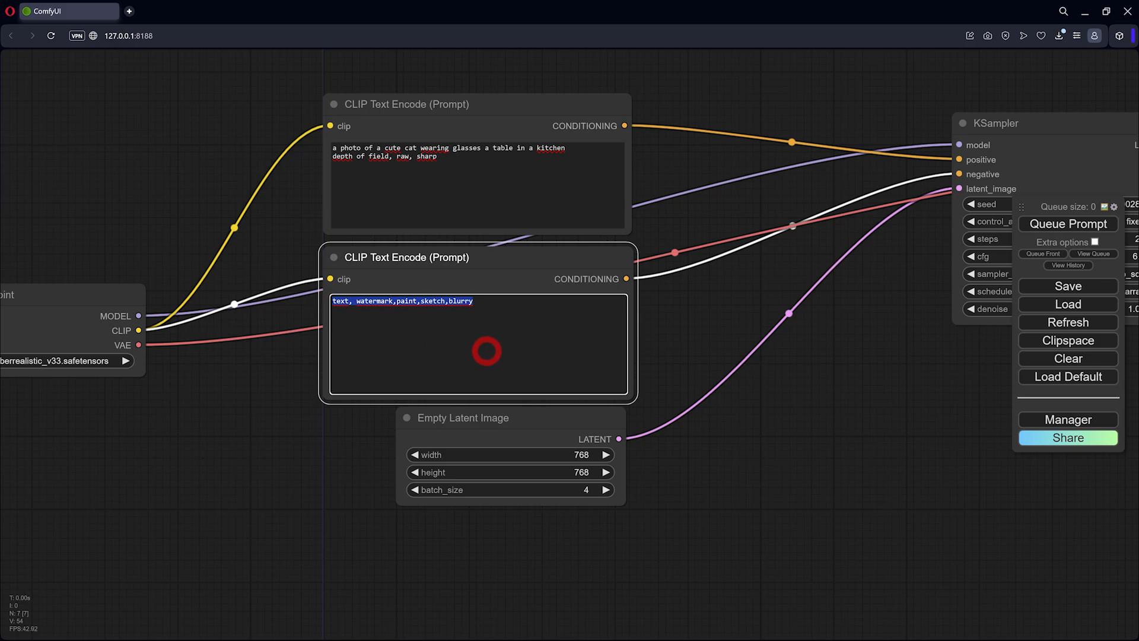
click(602, 419)
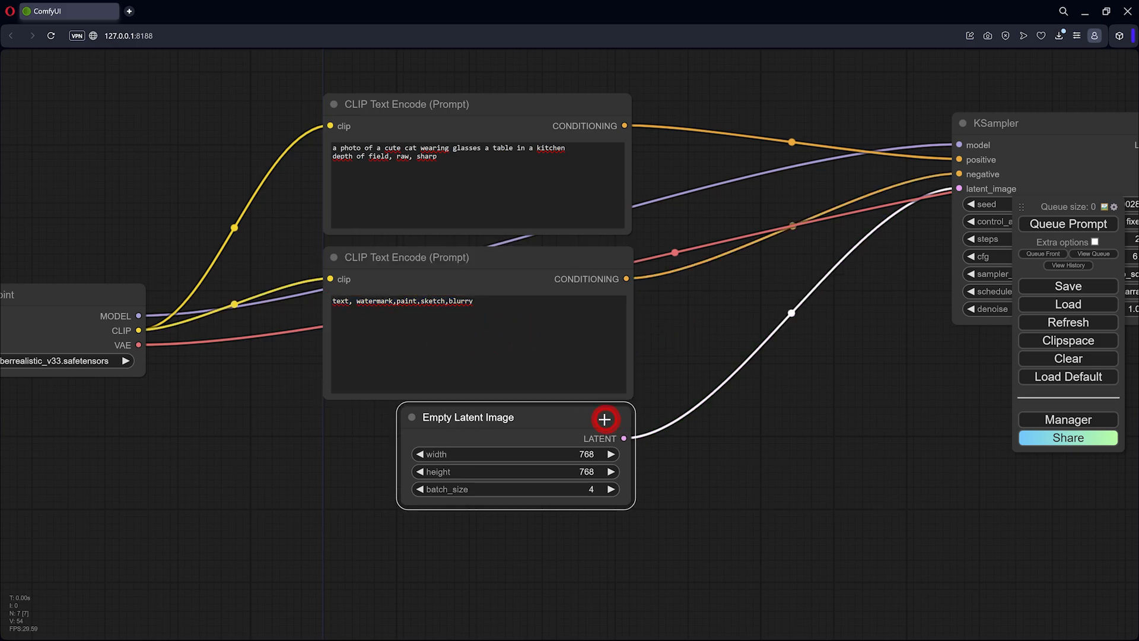
scroll(702, 448, down, 2)
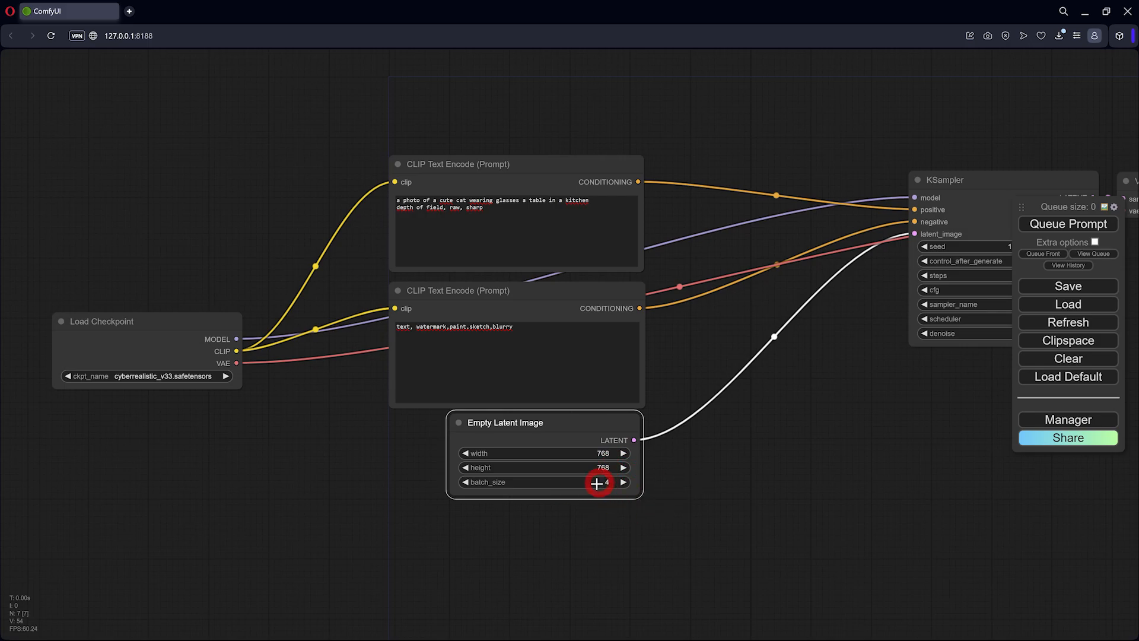
drag(657, 495, 641, 498)
drag(807, 198, 740, 198)
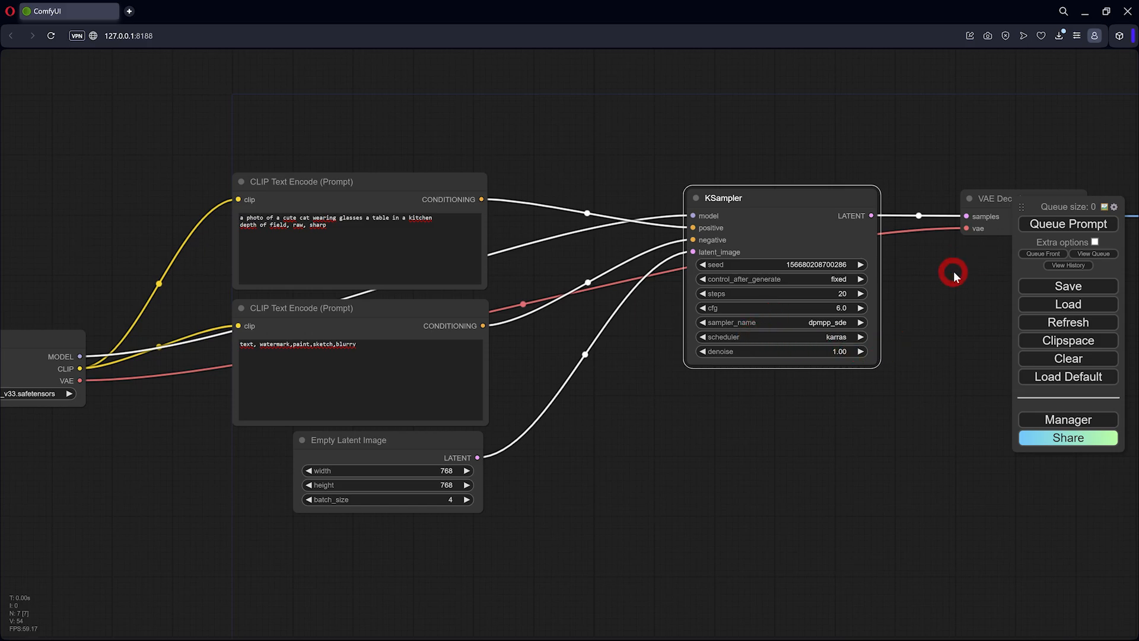
- Move the Preview Image node closer to VAE Decode and inspect its four cat images up close
drag(963, 277, 515, 271)
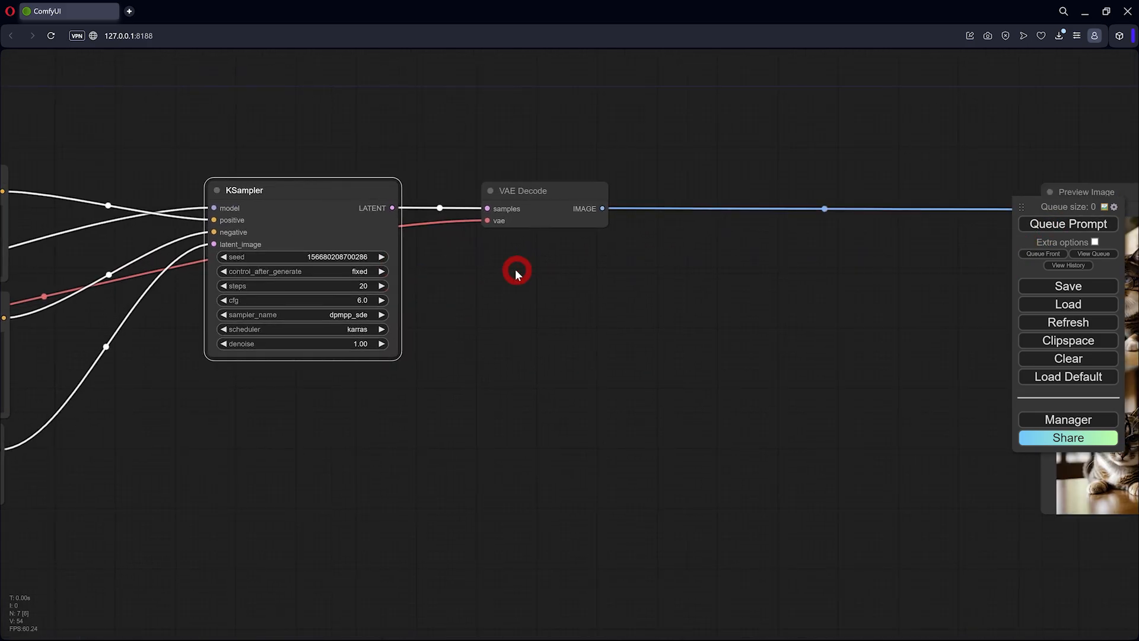
drag(644, 276, 303, 260)
drag(788, 180, 499, 185)
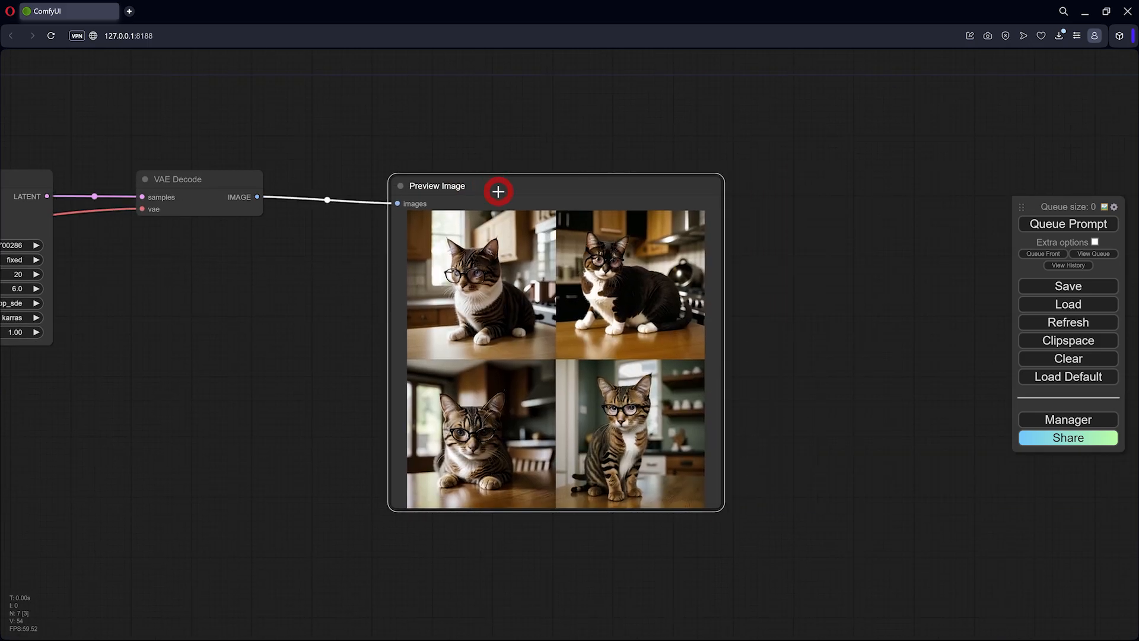
scroll(499, 214, up, 5)
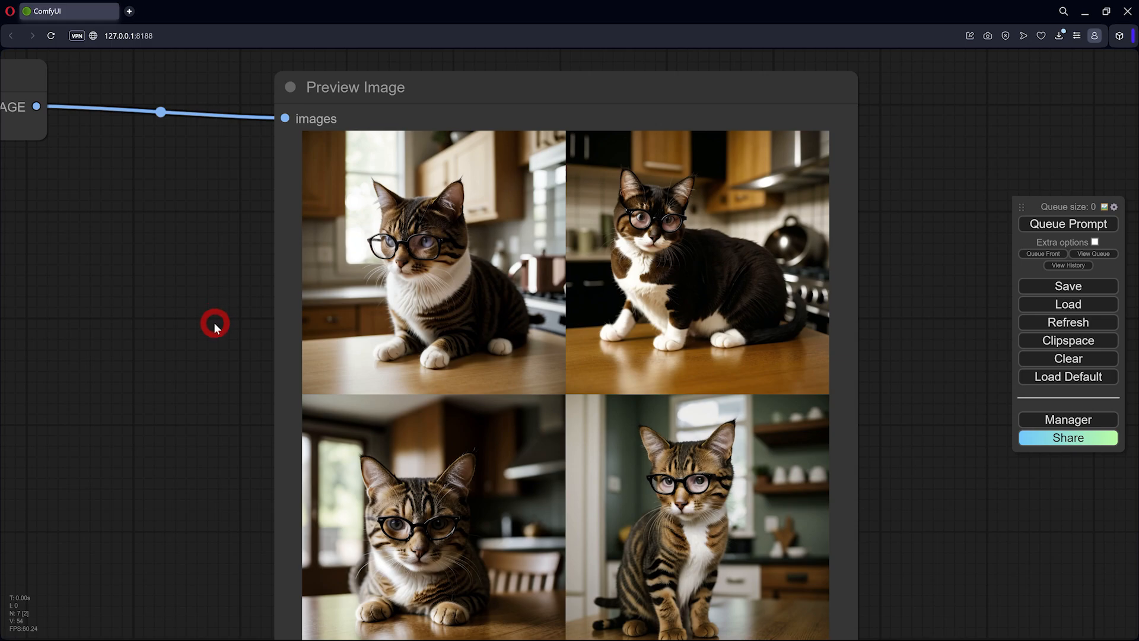
drag(227, 407, 225, 372)
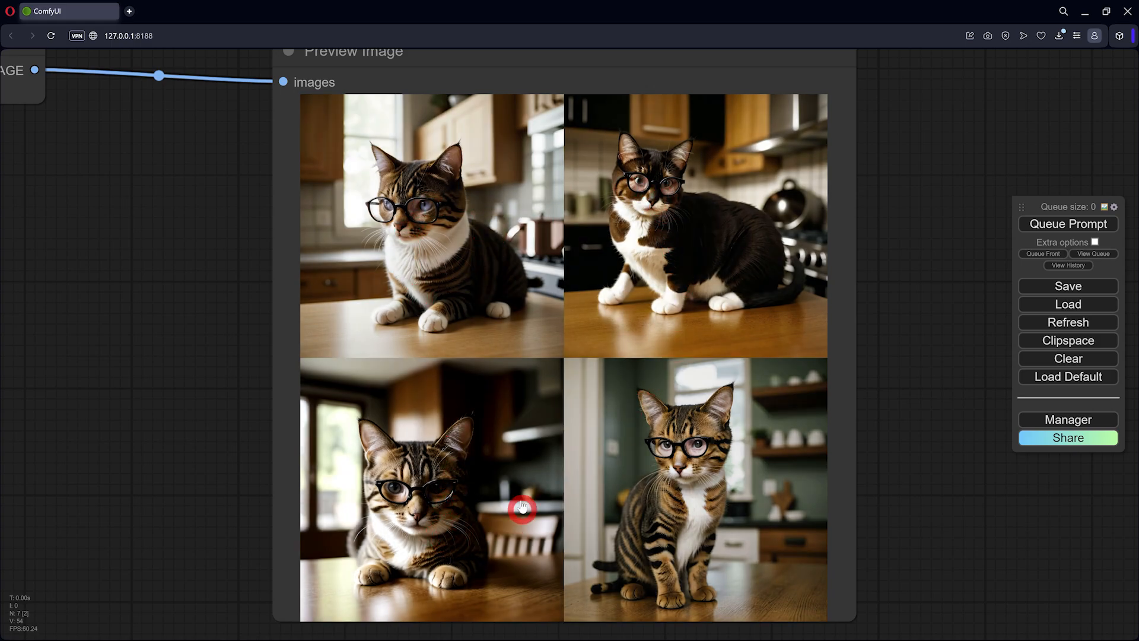
scroll(164, 287, down, 3)
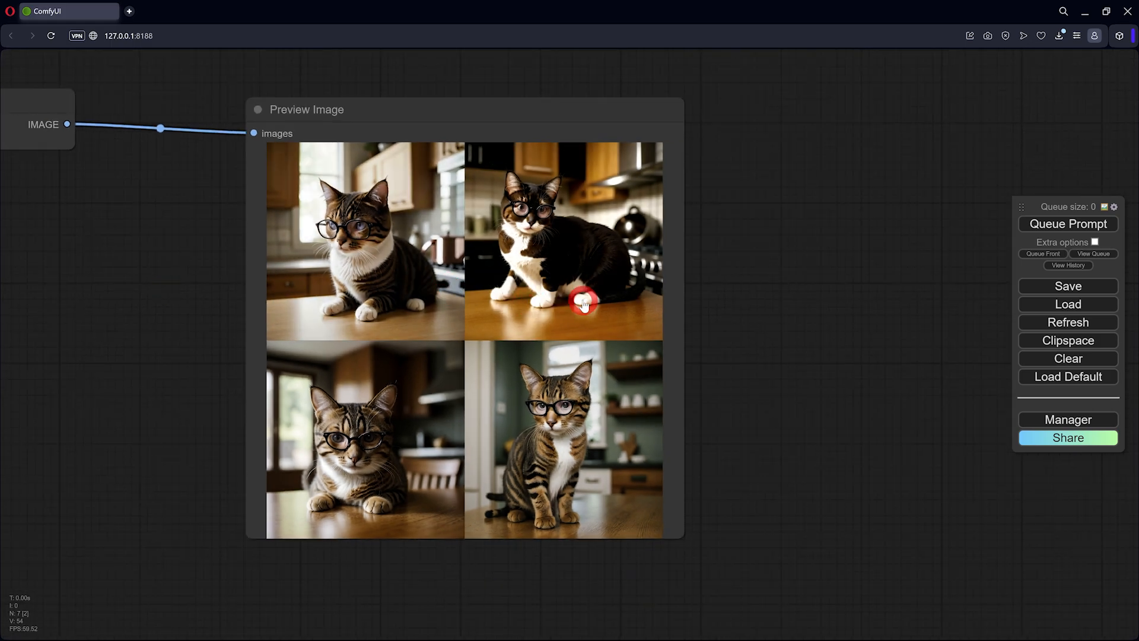
- Insert "blue" before "glasses" in the positive prompt
drag(82, 318, 268, 322)
drag(97, 354, 493, 341)
drag(137, 419, 686, 394)
drag(565, 380, 674, 384)
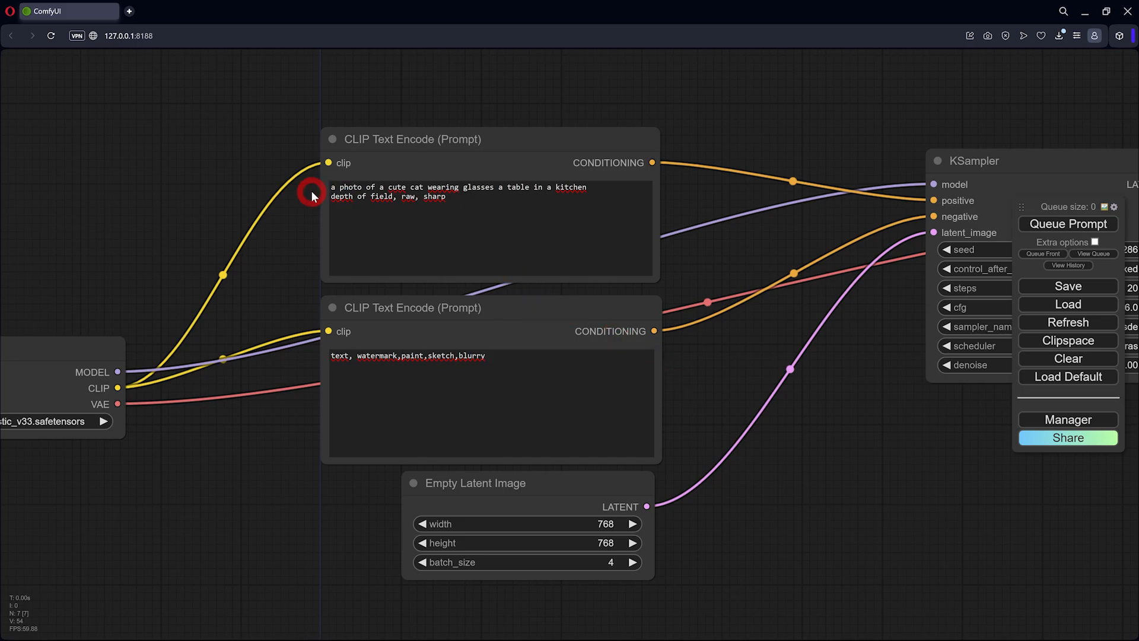
scroll(313, 195, up, 2)
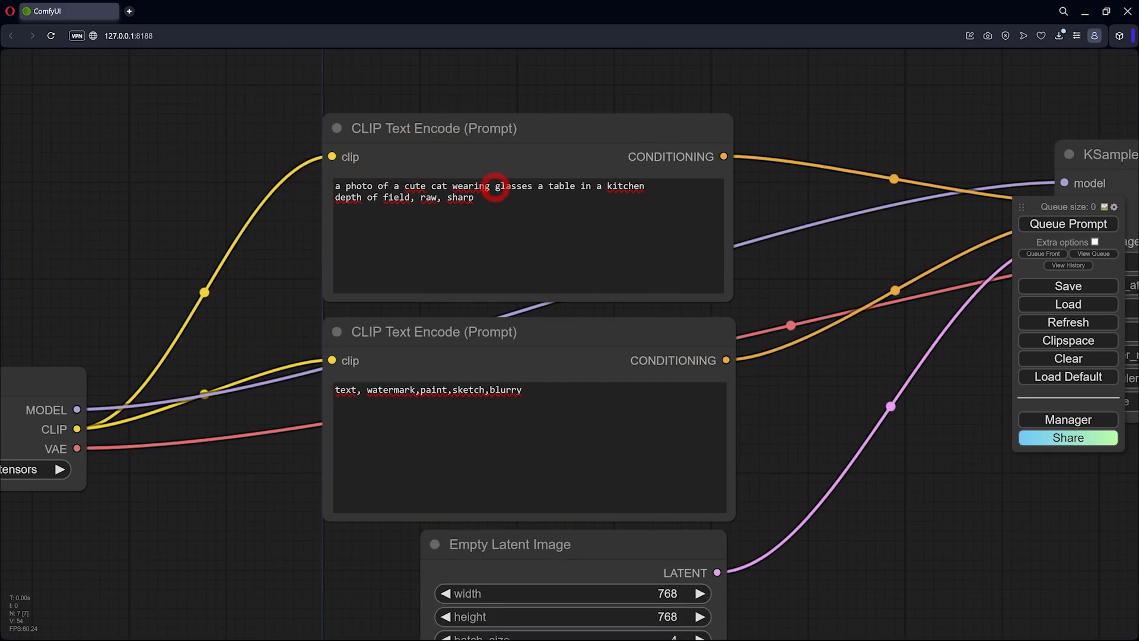
click(501, 202)
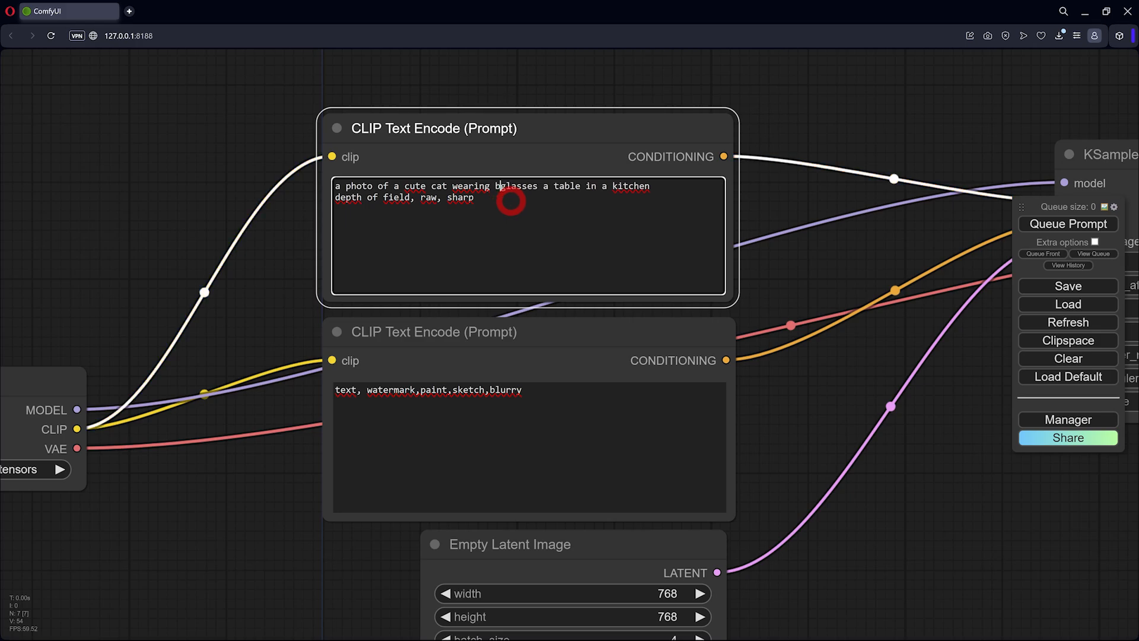
text(blue)
- Generate images from the edited prompt and examine the colours of the glasses, cats and backgrounds in the preview
drag(824, 264, 629, 273)
scroll(629, 273, down, 5)
scroll(731, 362, down, 1)
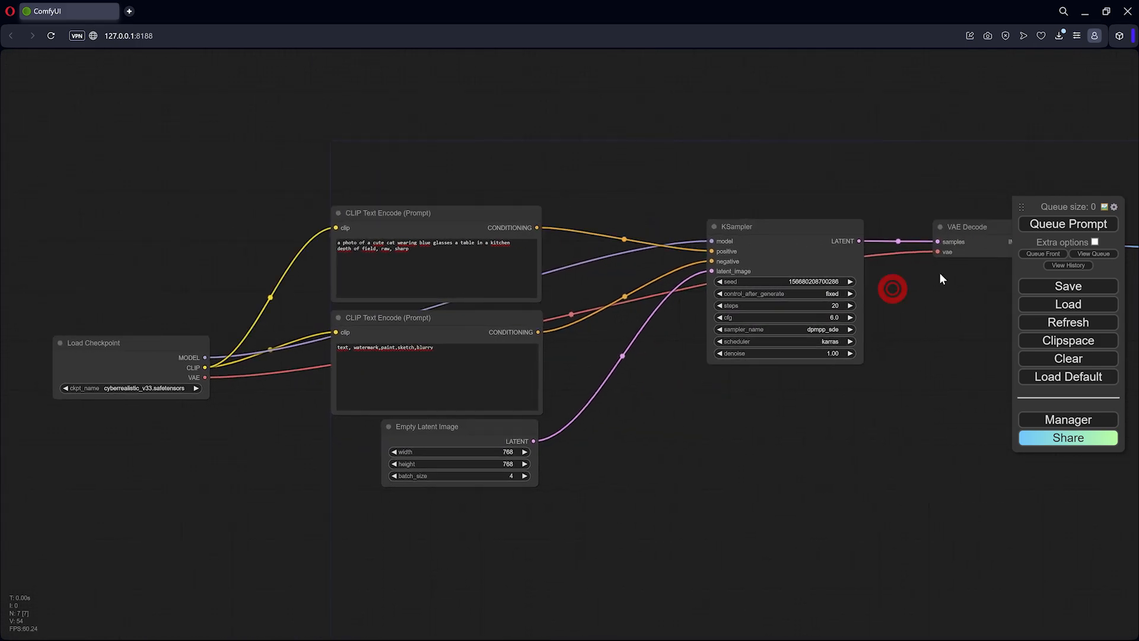
drag(938, 365, 329, 353)
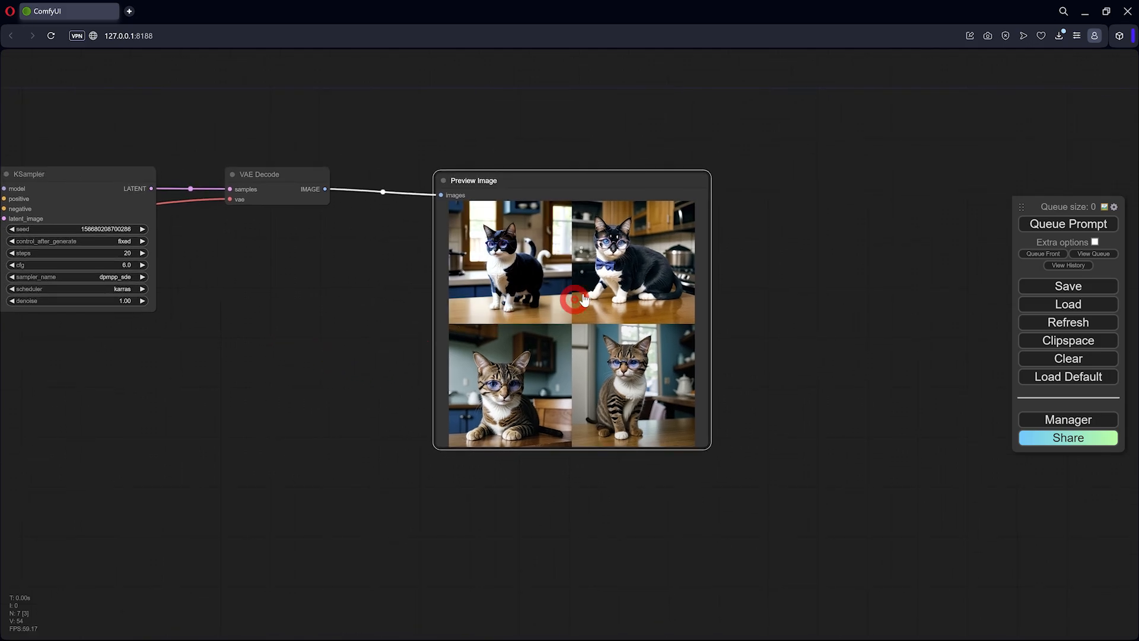
scroll(585, 284, up, 6)
scroll(276, 226, up, 2)
drag(278, 230, 166, 230)
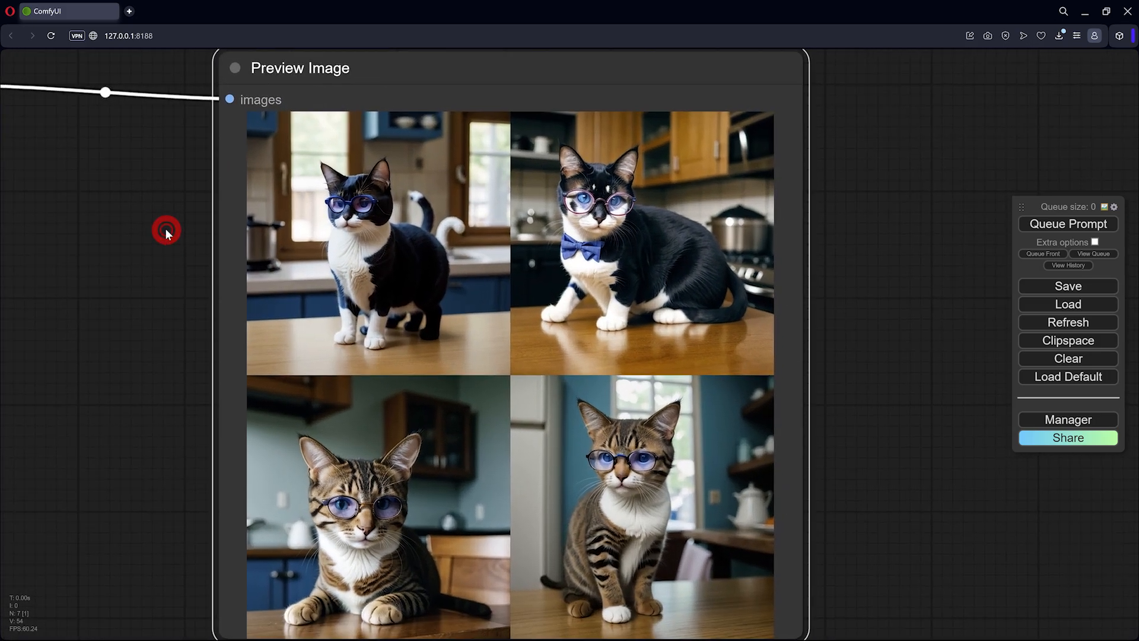
click(614, 276)
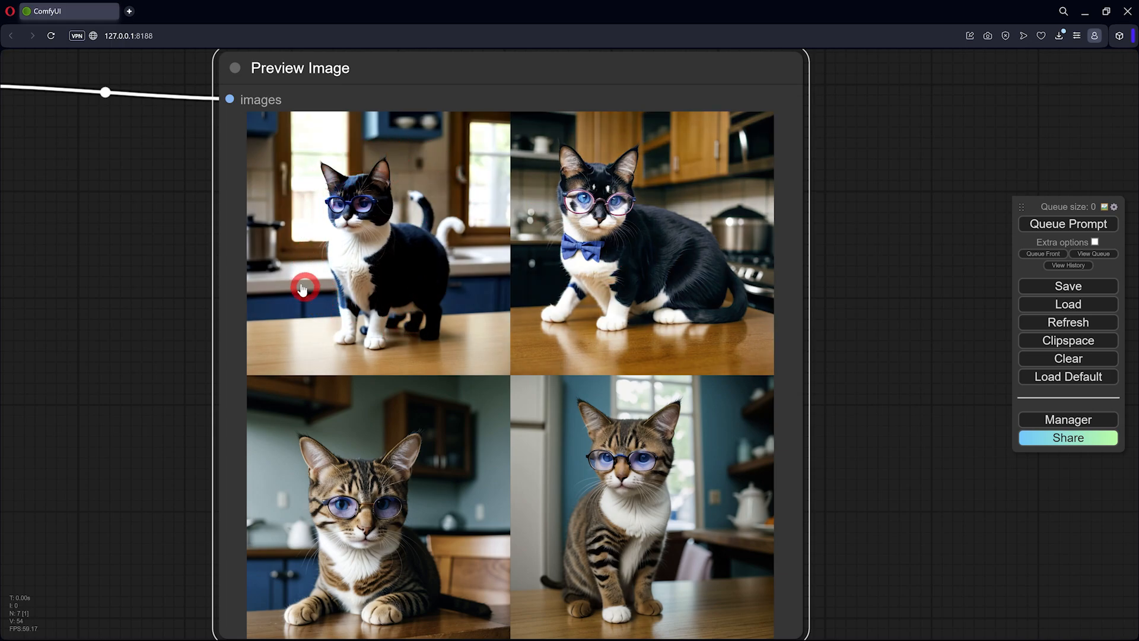
scroll(276, 267, up, 5)
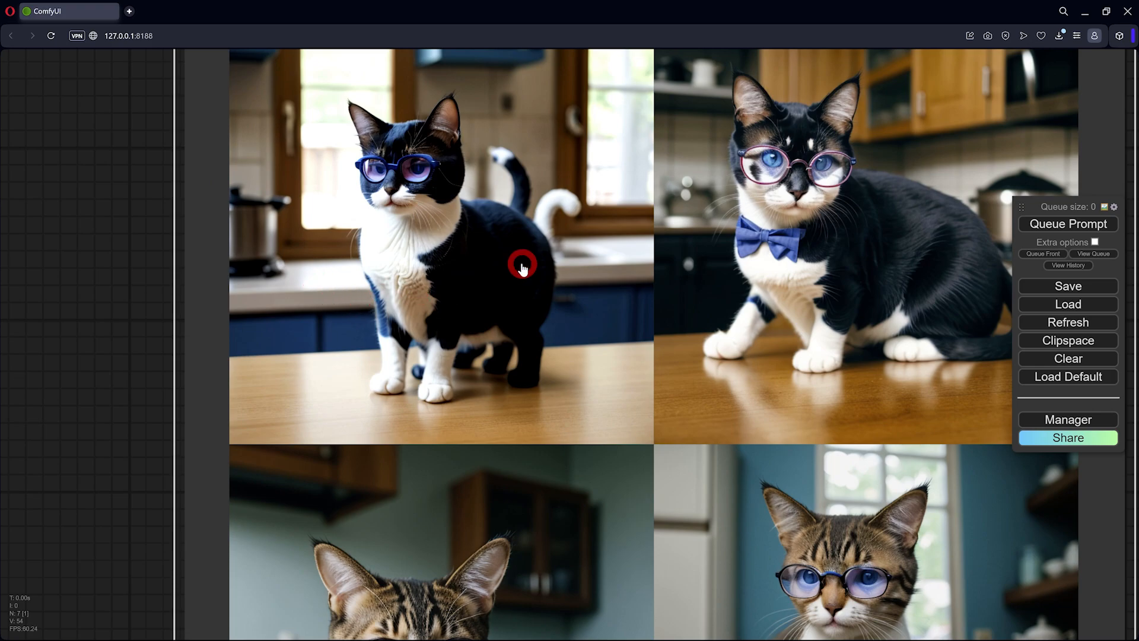
drag(270, 332, 61, 399)
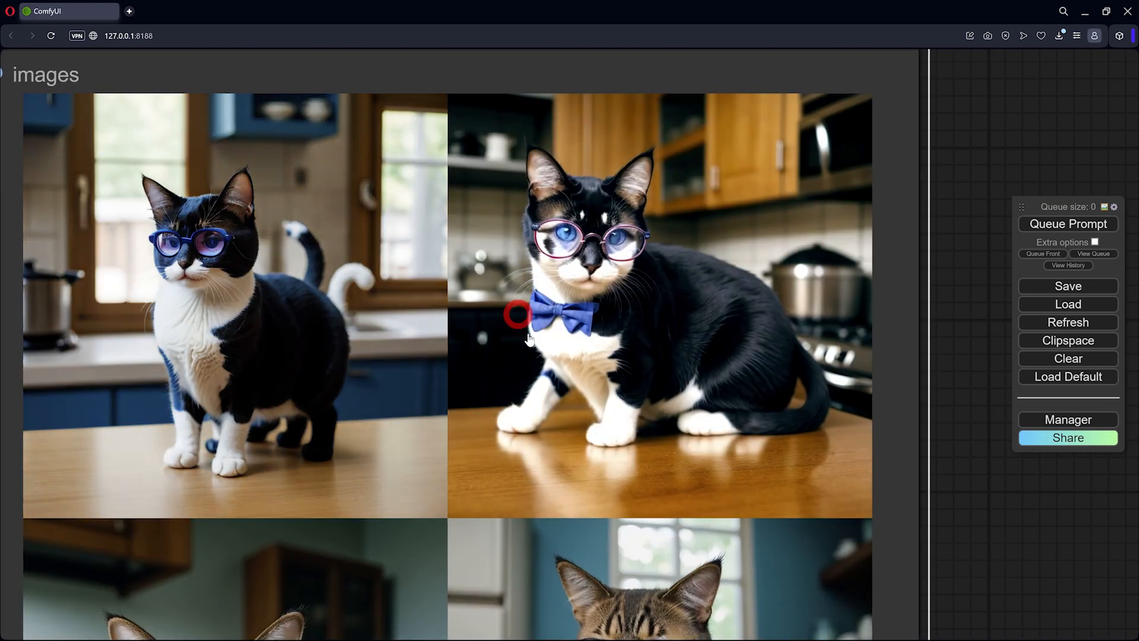
scroll(587, 330, down, 3)
scroll(888, 415, down, 8)
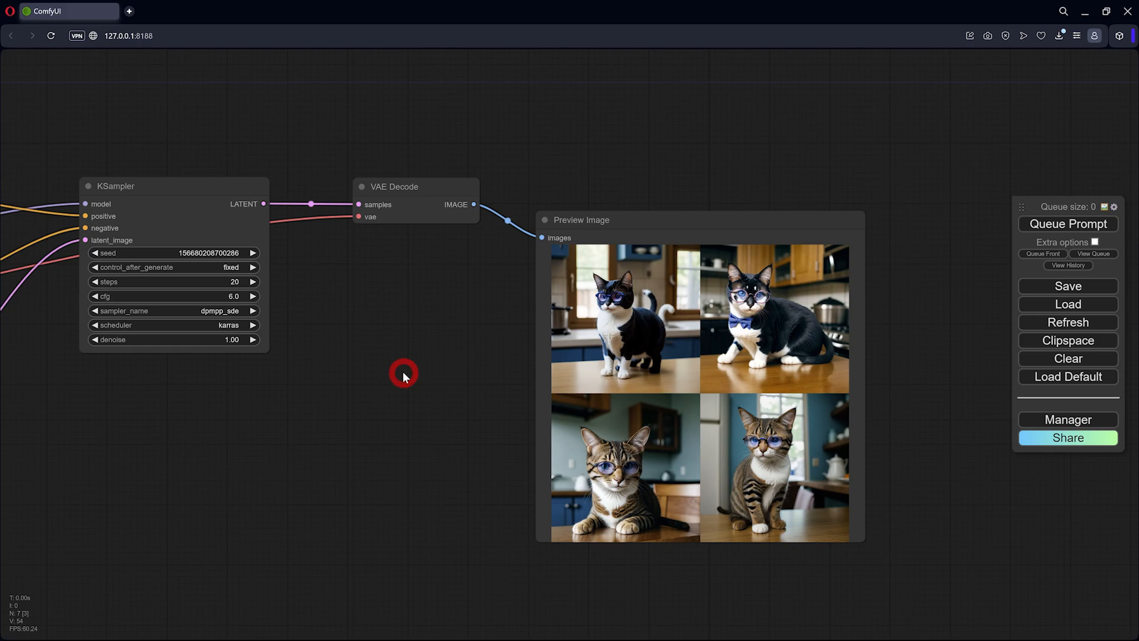
- Duplicate the positive prompt node, place the copy above the original, and connect it to the checkpoint's CLIP output
drag(380, 374, 903, 403)
drag(475, 440, 667, 429)
drag(424, 178, 464, 157)
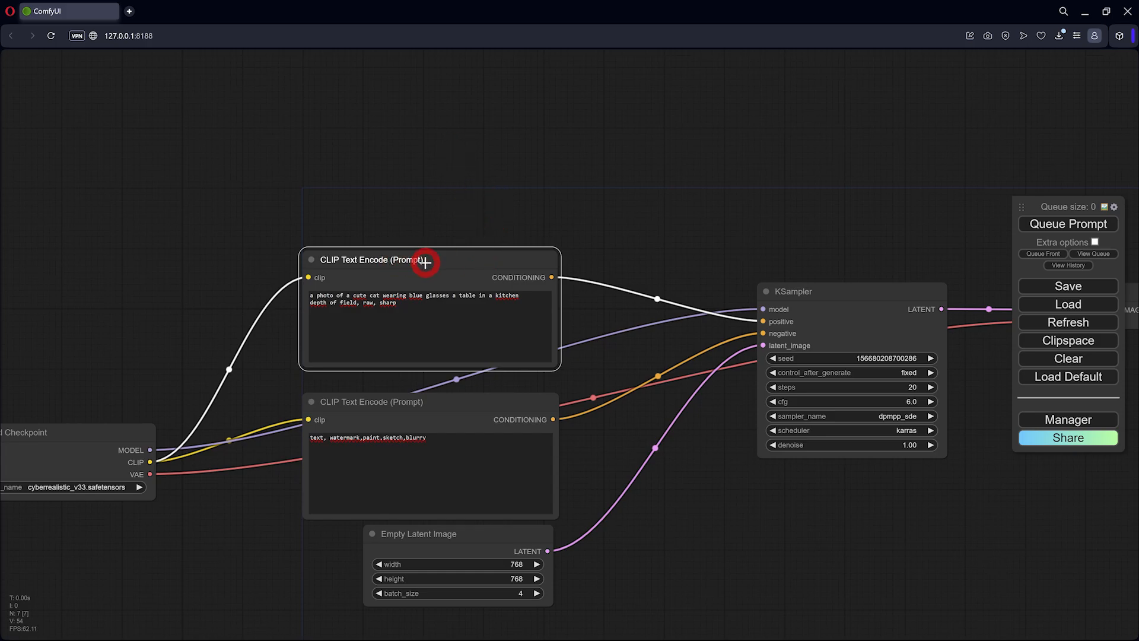
drag(450, 263, 449, 128)
drag(140, 421, 187, 407)
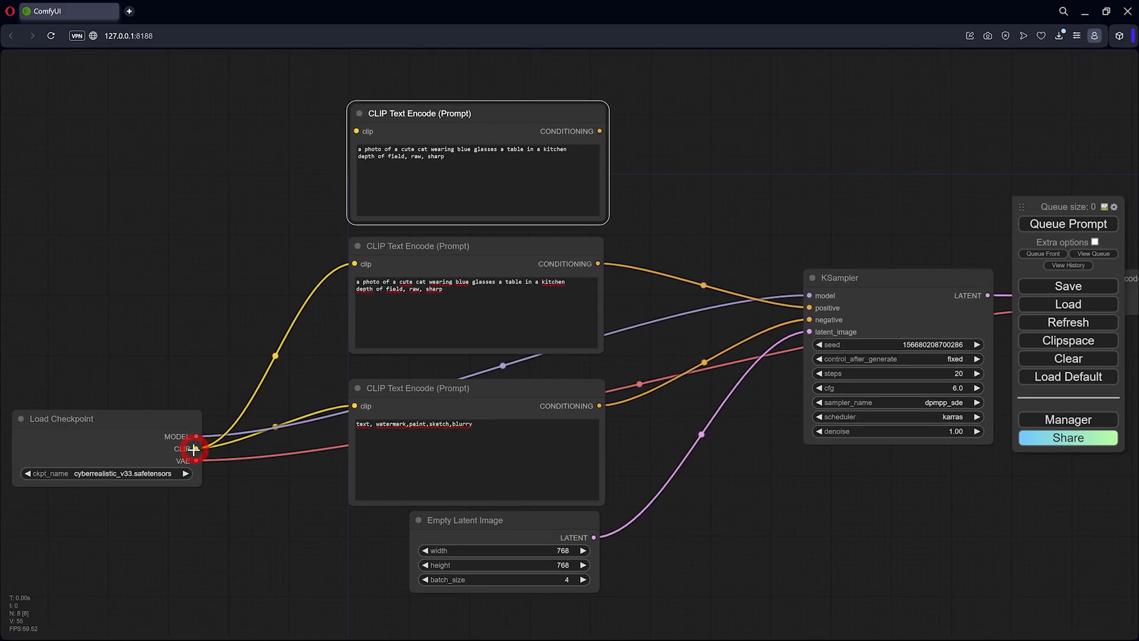
drag(197, 449, 355, 131)
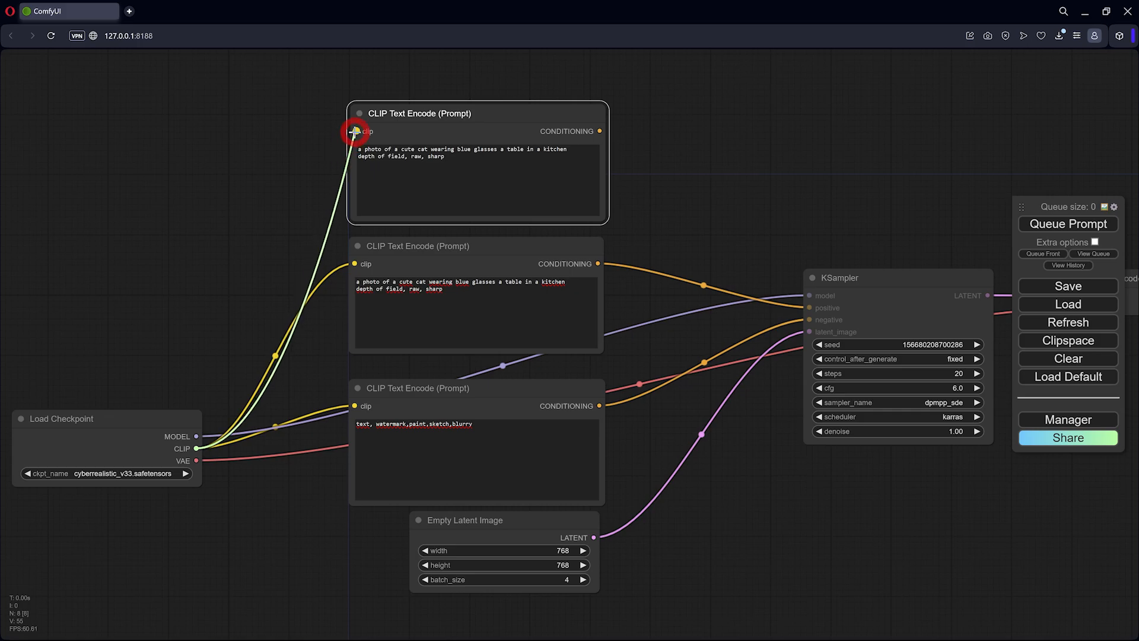
- Add a ConditioningConcat node fed by the upper prompt's conditioning output, placed beside that prompt node
drag(626, 190, 490, 187)
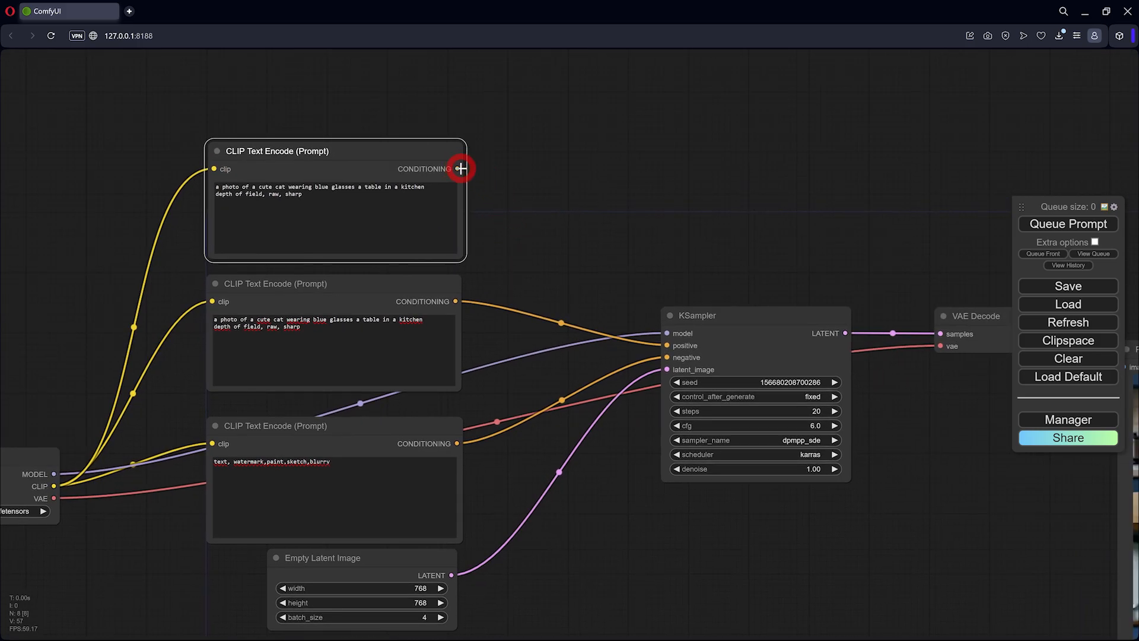
drag(458, 169, 560, 182)
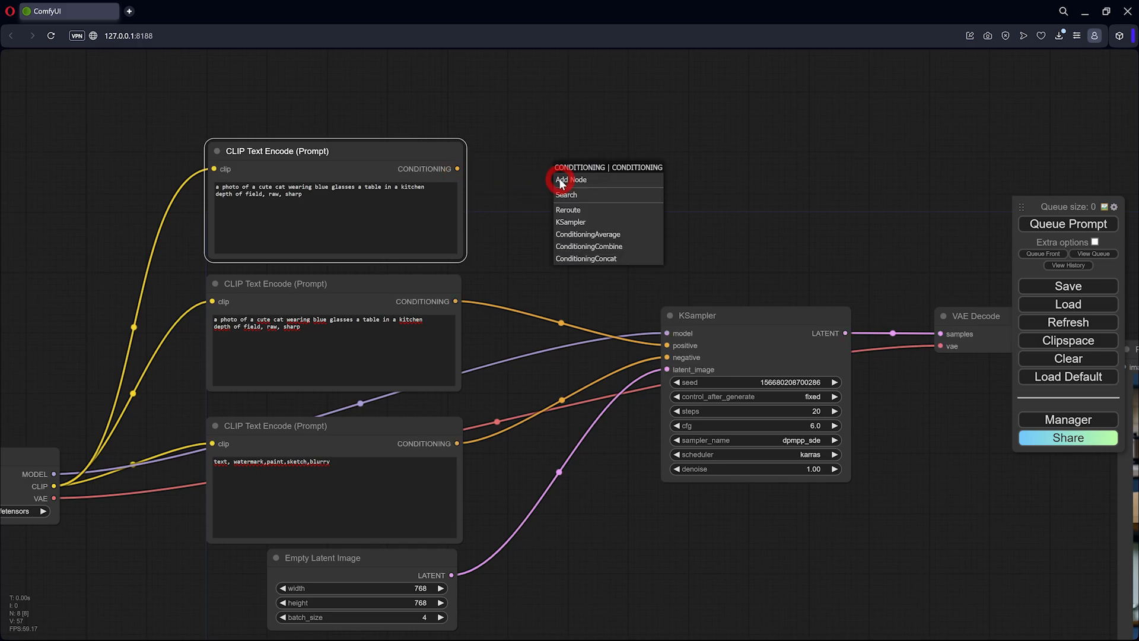
click(566, 259)
drag(636, 184, 625, 189)
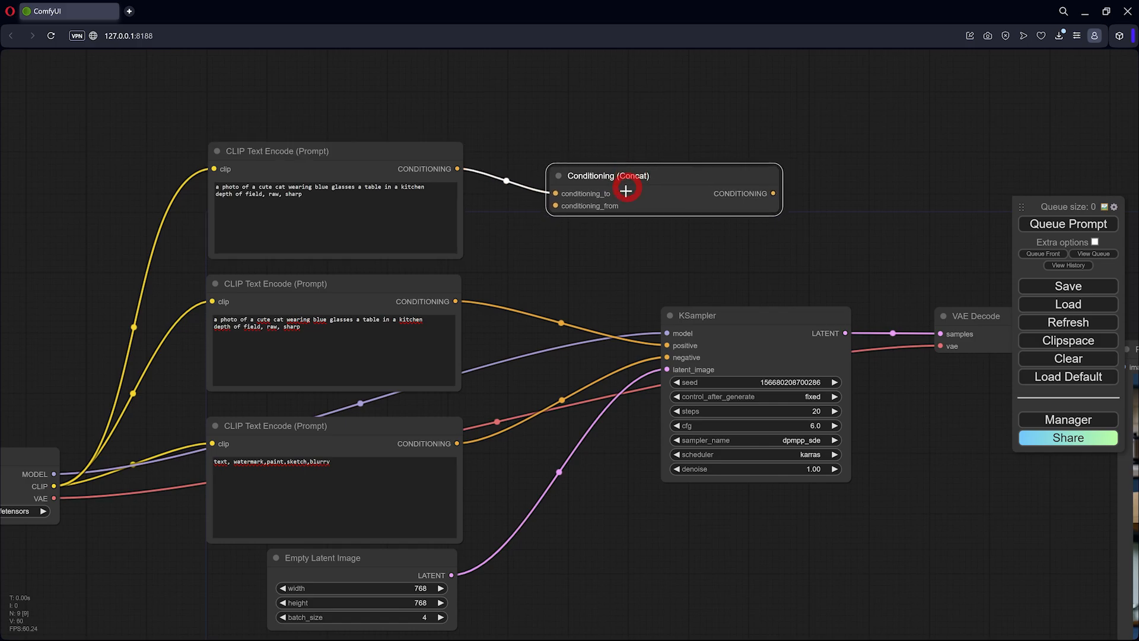
- Tidy the node spacing, then link the second prompt to conditioning_from and the Concat output to the KSampler's positive input
drag(405, 157, 405, 149)
drag(382, 283, 382, 278)
drag(727, 316, 750, 310)
drag(688, 176, 653, 171)
drag(457, 295, 522, 203)
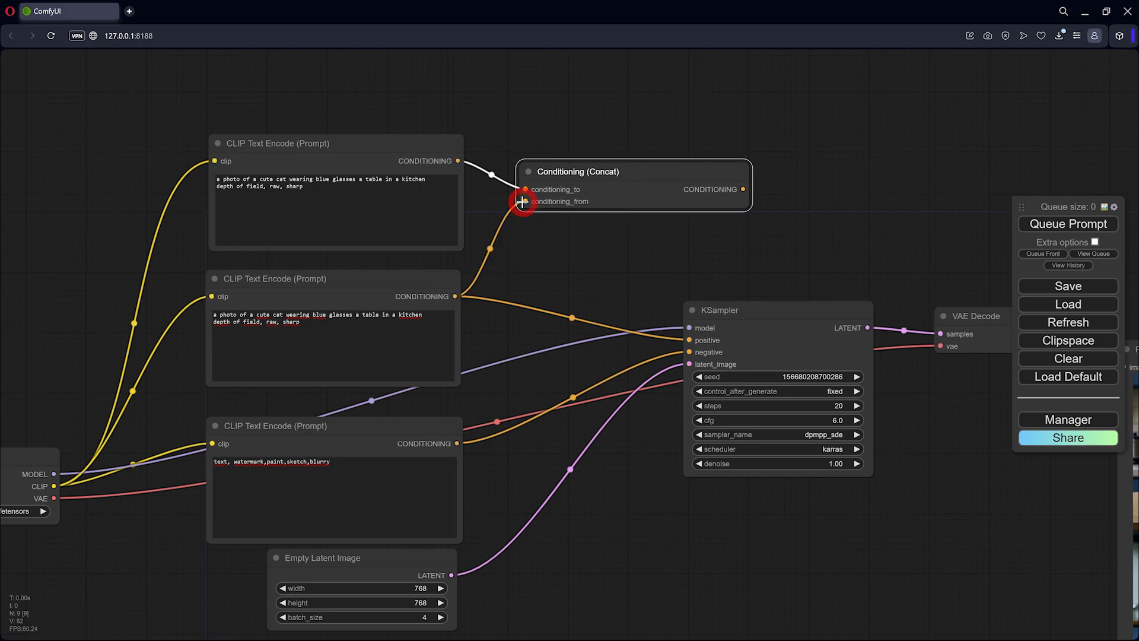
drag(742, 189, 688, 339)
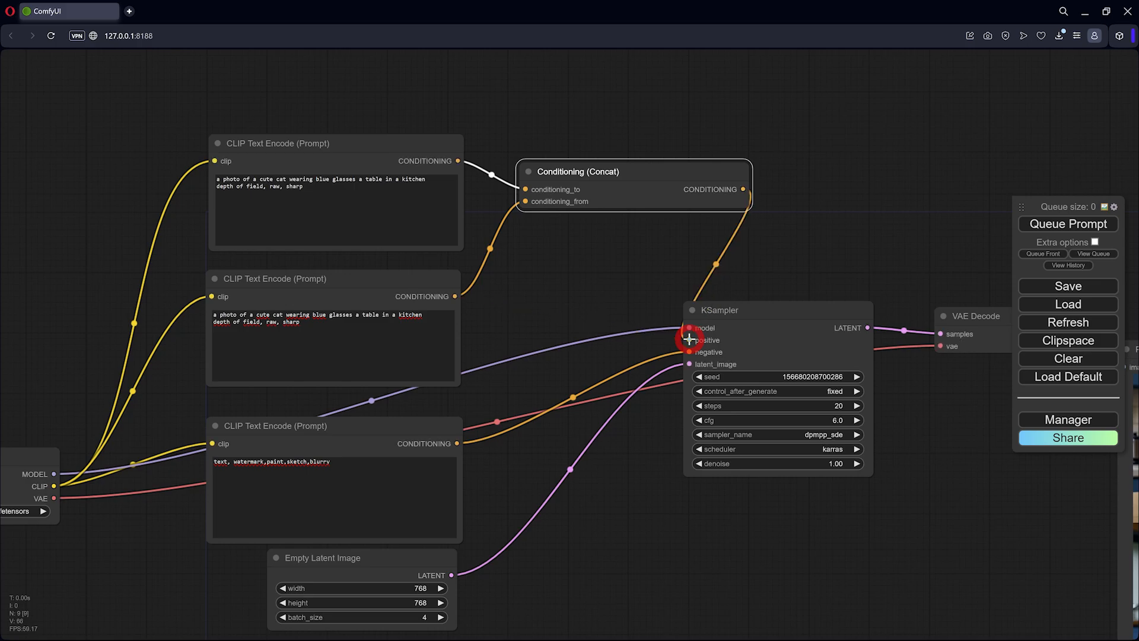
- Shorten the uppermost prompt to "a photo of a cute cat wearing blue glasses"
click(304, 199)
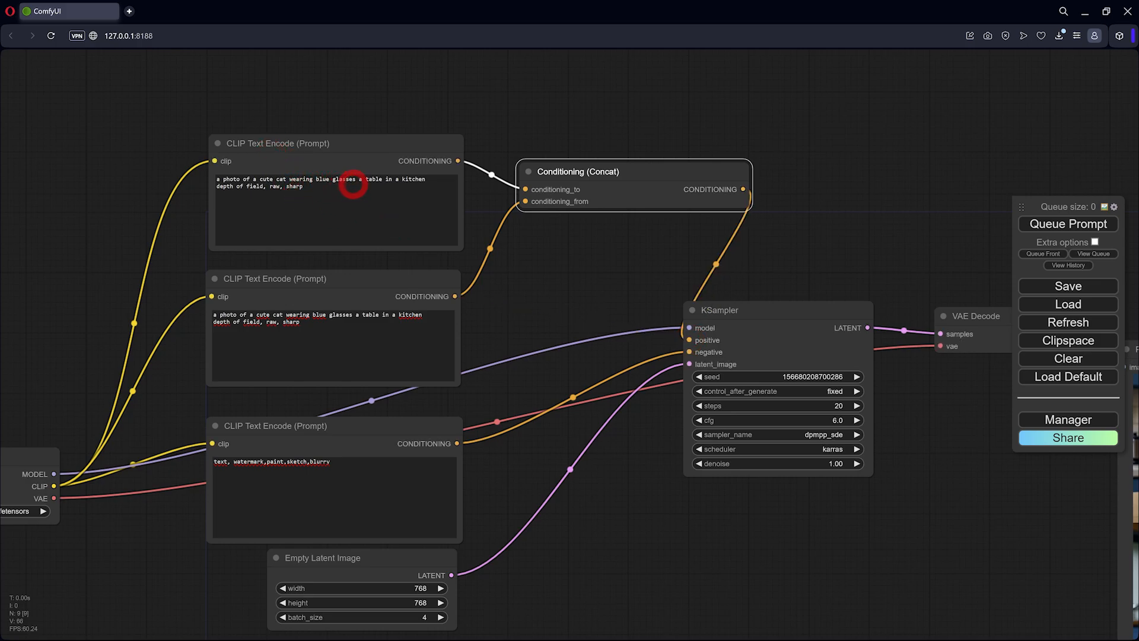
drag(358, 180, 433, 204)
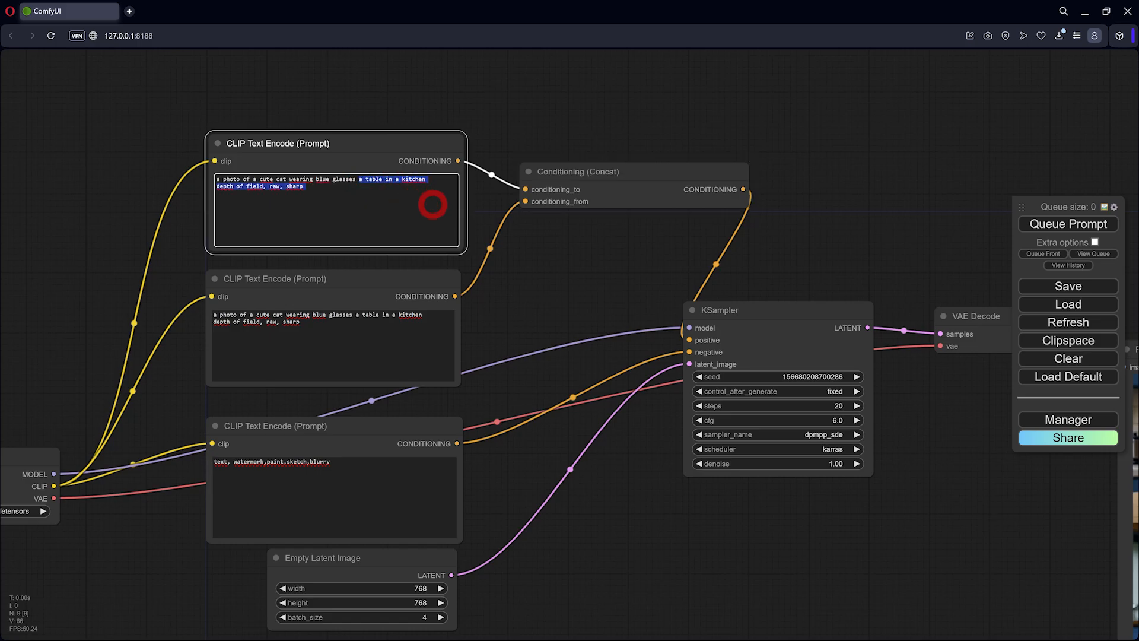
key(BackSpace)
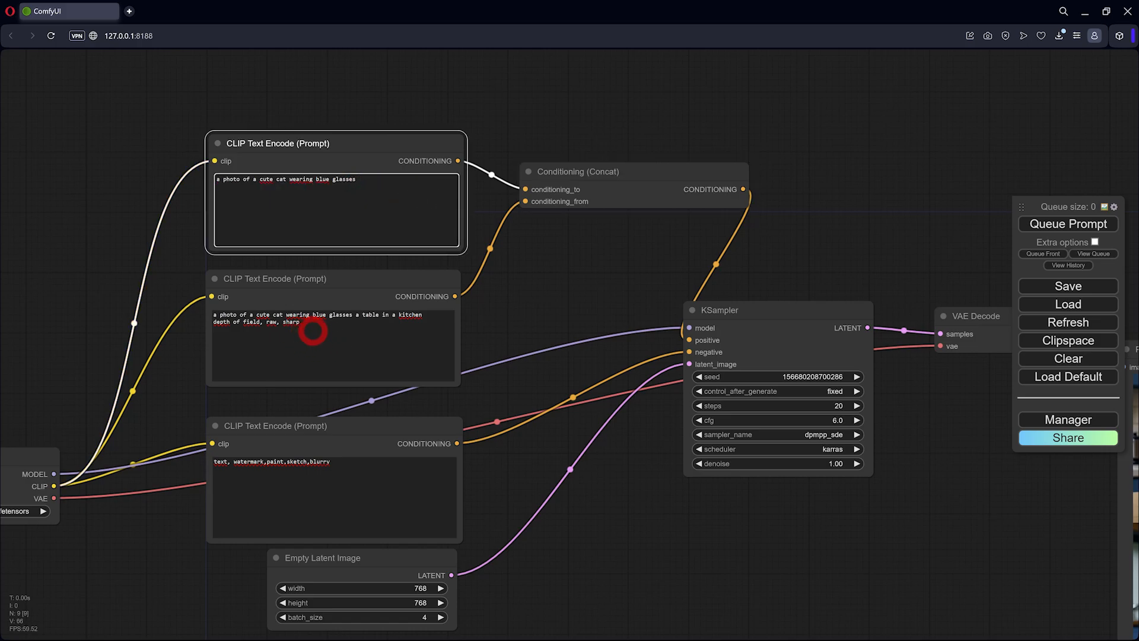
- Reduce the second prompt to "on a table in a kitchen depth of field, raw, sharp" and adjust the spacing of both positive prompt nodes
drag(355, 315, 191, 308)
text(on)
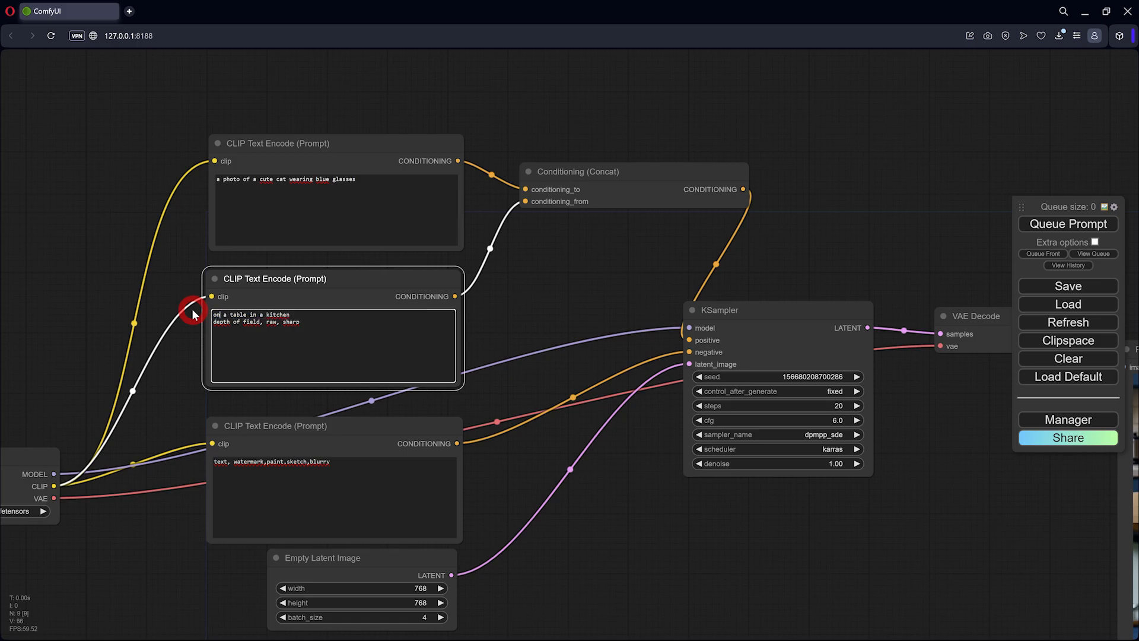
click(340, 318)
drag(384, 277, 381, 271)
drag(367, 143, 366, 148)
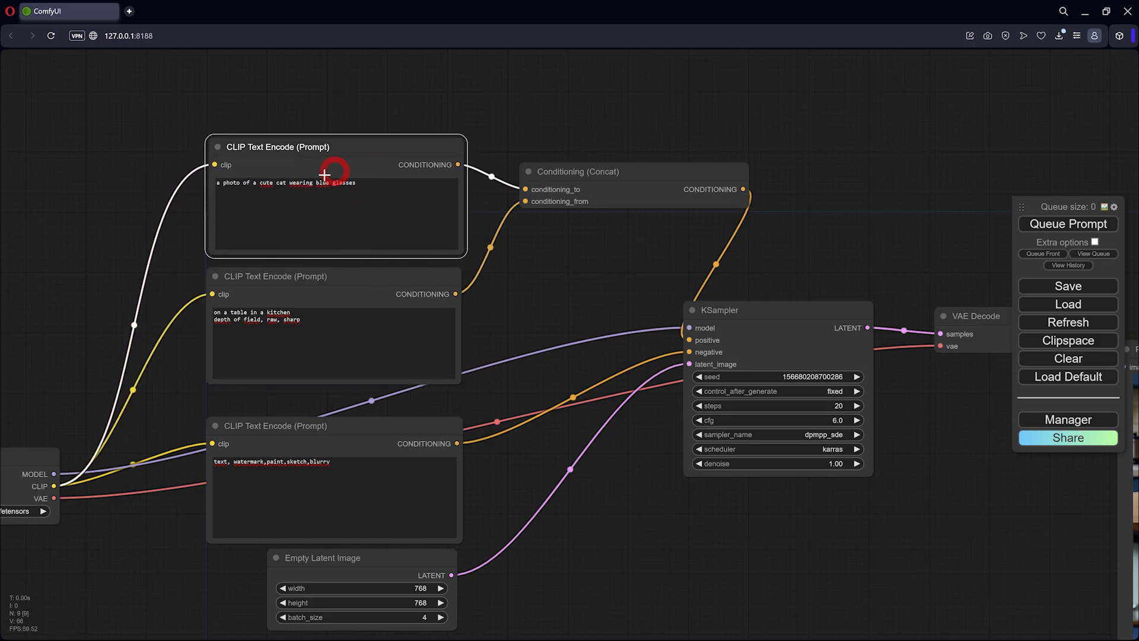
click(328, 271)
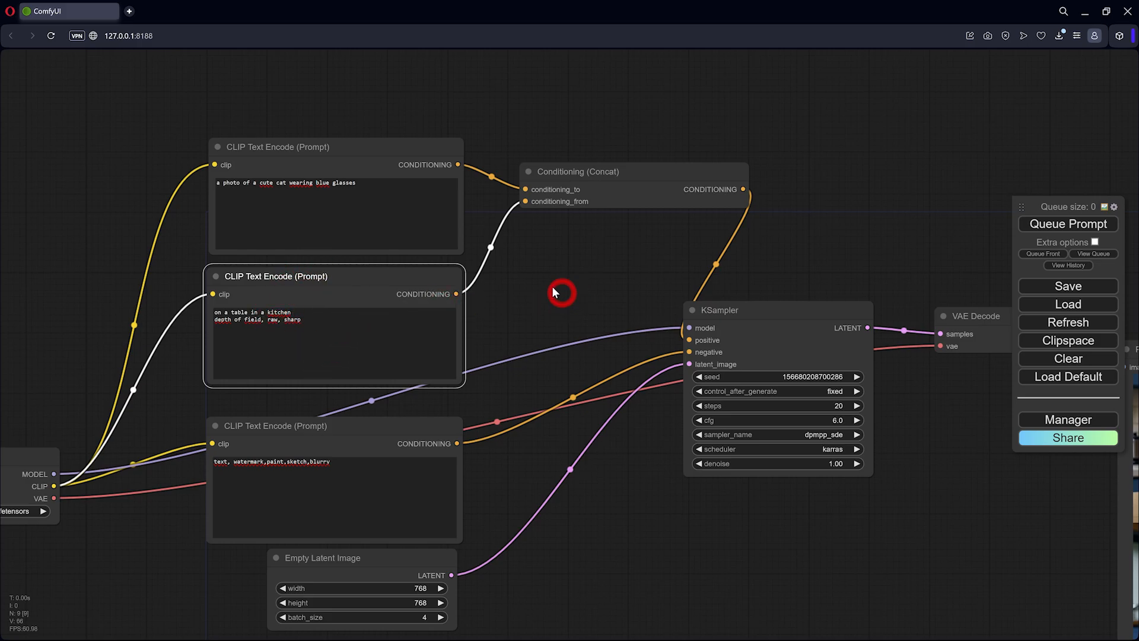
- Examine each of the four preview images for how the blue colour falls on the cat's glasses and surroundings
drag(562, 292, 176, 270)
drag(545, 394, 381, 290)
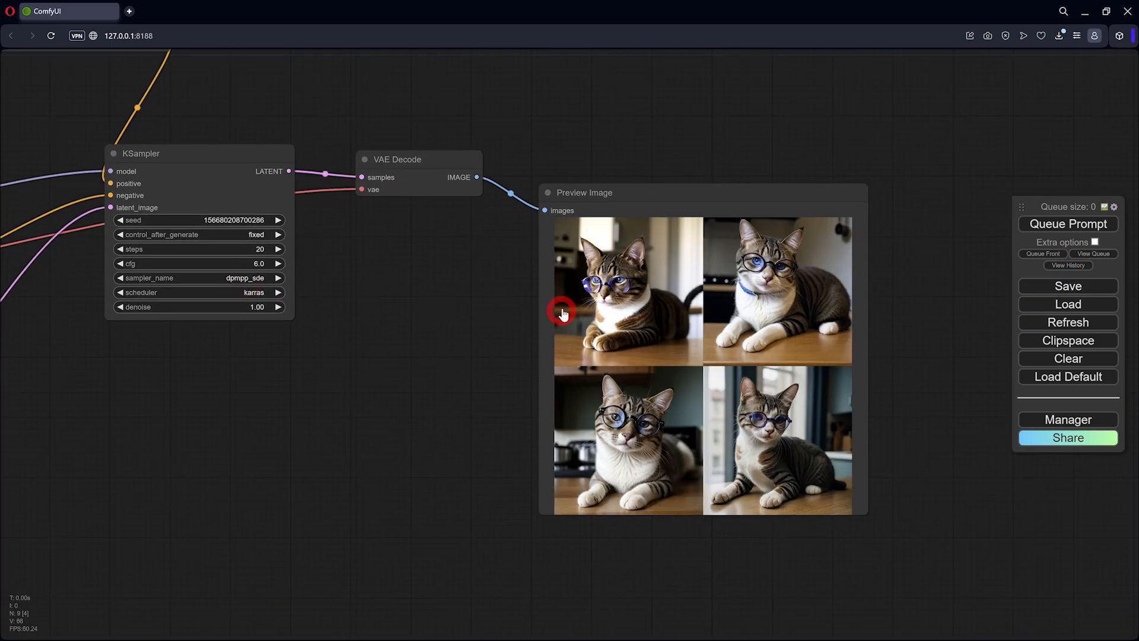
scroll(620, 306, up, 3)
scroll(621, 305, up, 6)
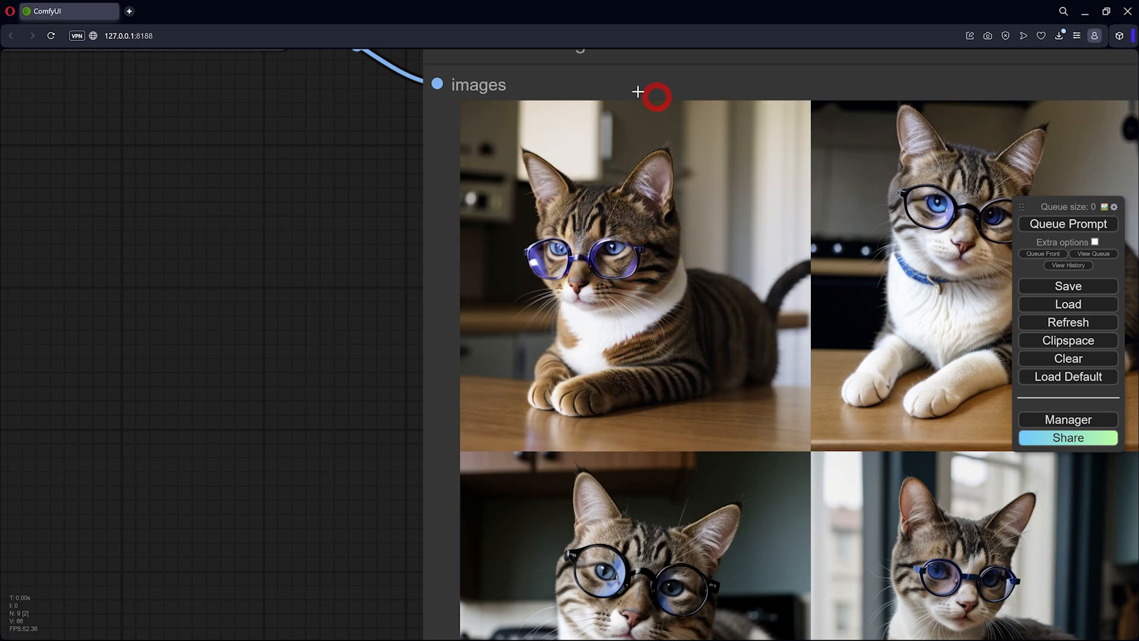
drag(511, 279, 51, 289)
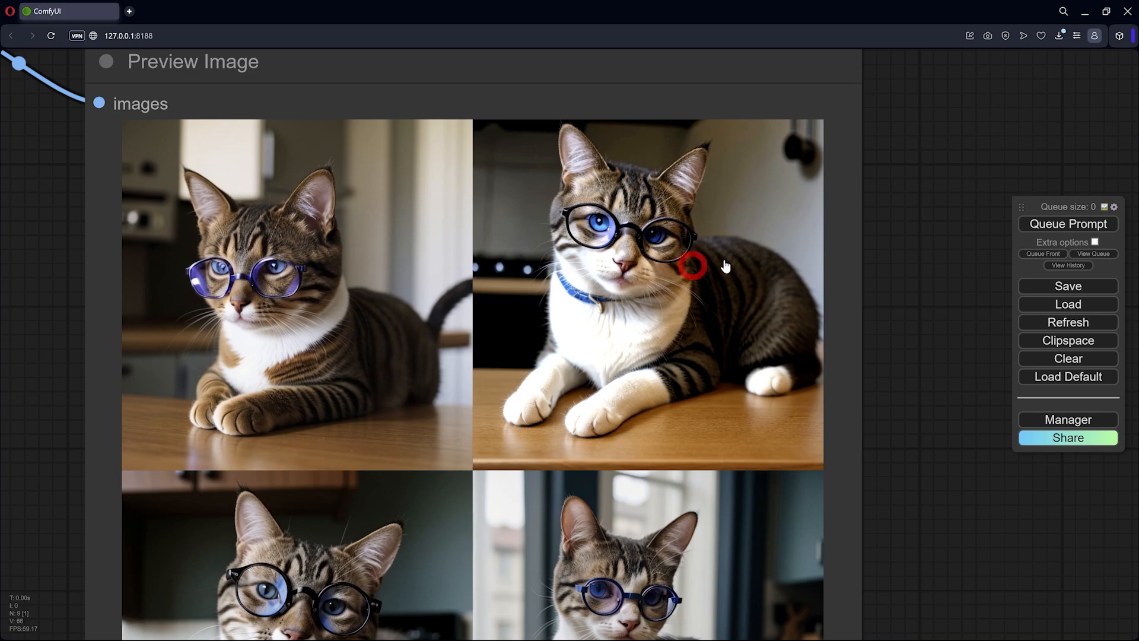
drag(915, 386, 897, 107)
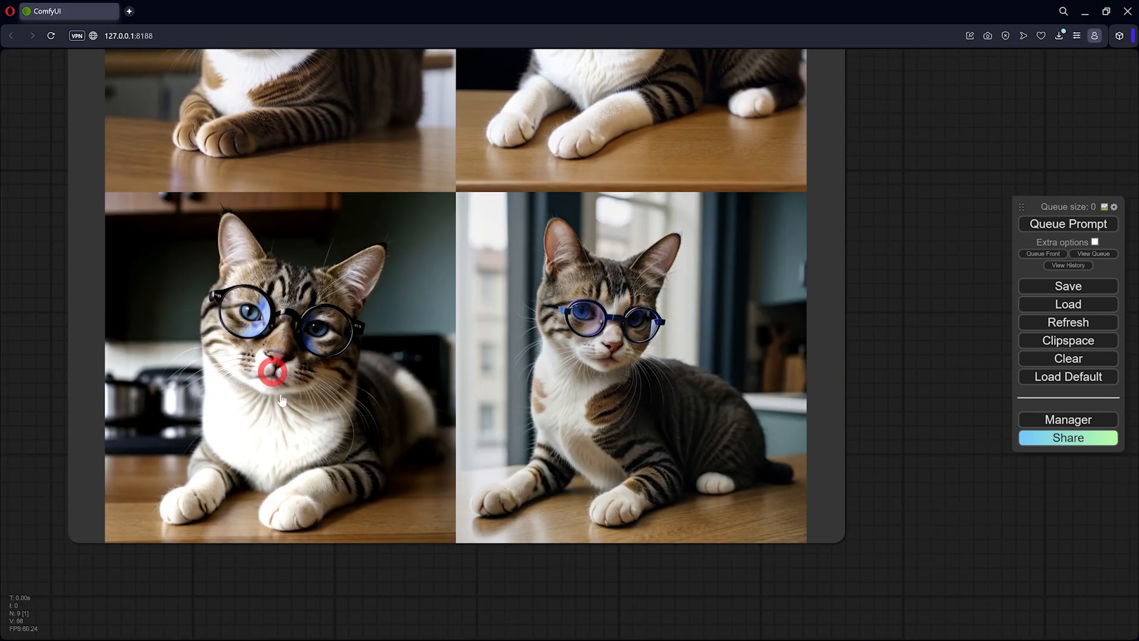
scroll(712, 327, down, 6)
scroll(700, 291, down, 4)
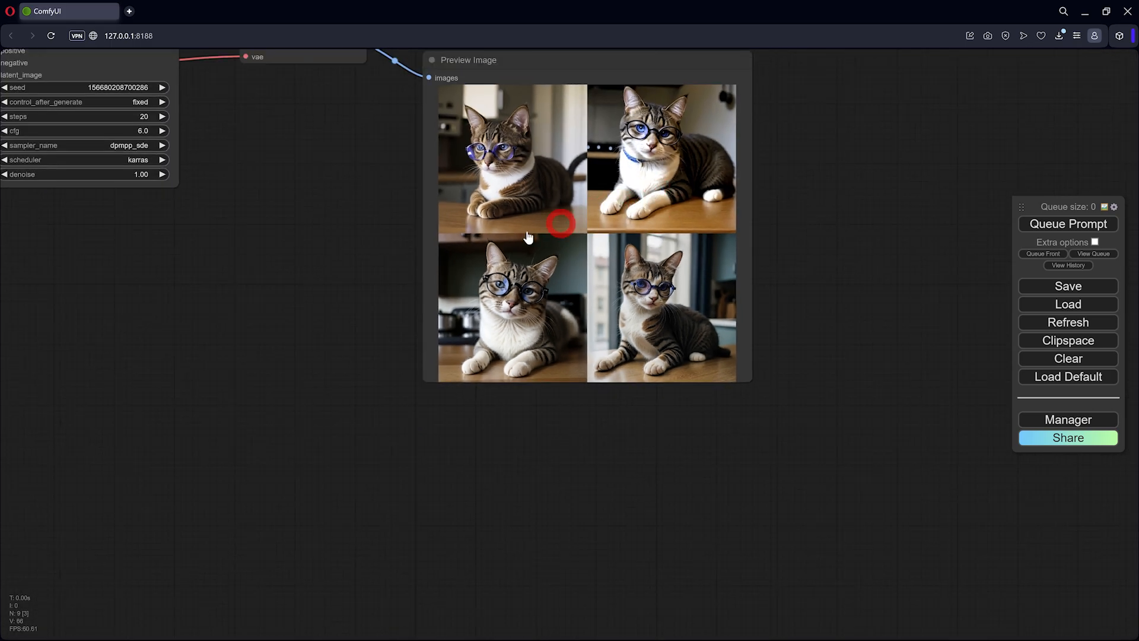
- Add "golden hours" after "on a table in a kitchen" in the second positive prompt
drag(326, 223, 404, 237)
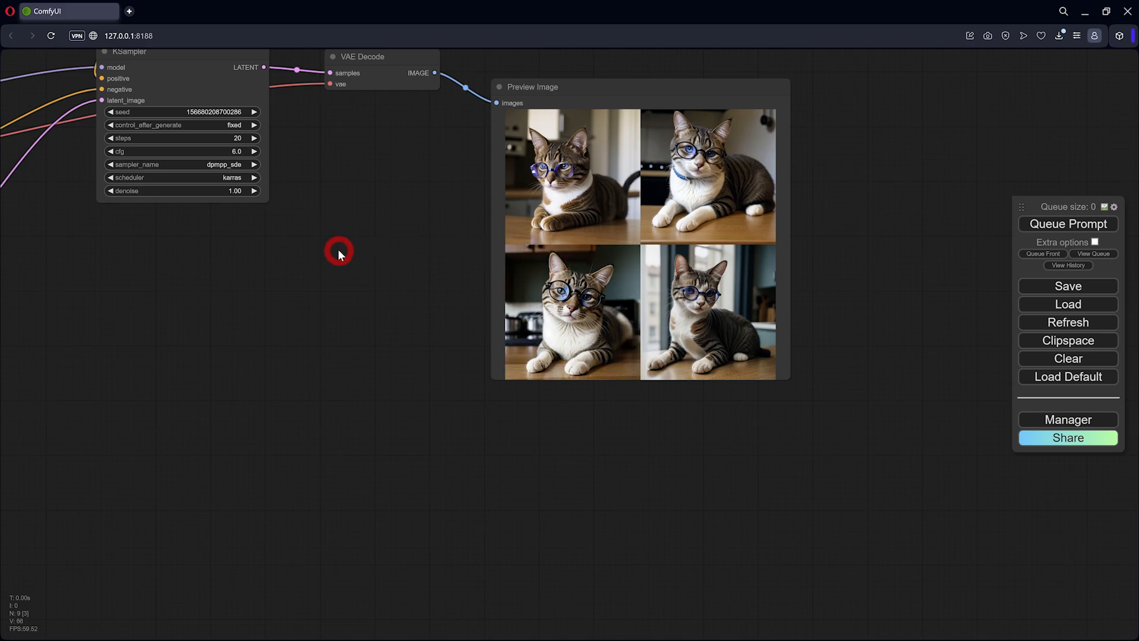
drag(338, 252, 688, 372)
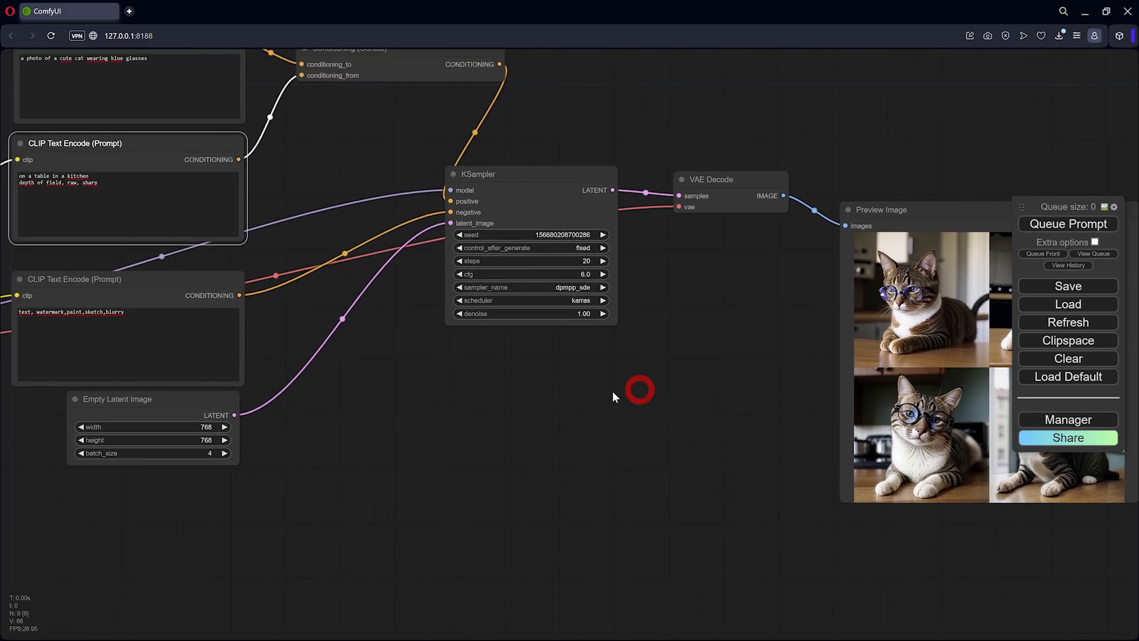
drag(412, 360, 598, 403)
drag(581, 253, 613, 262)
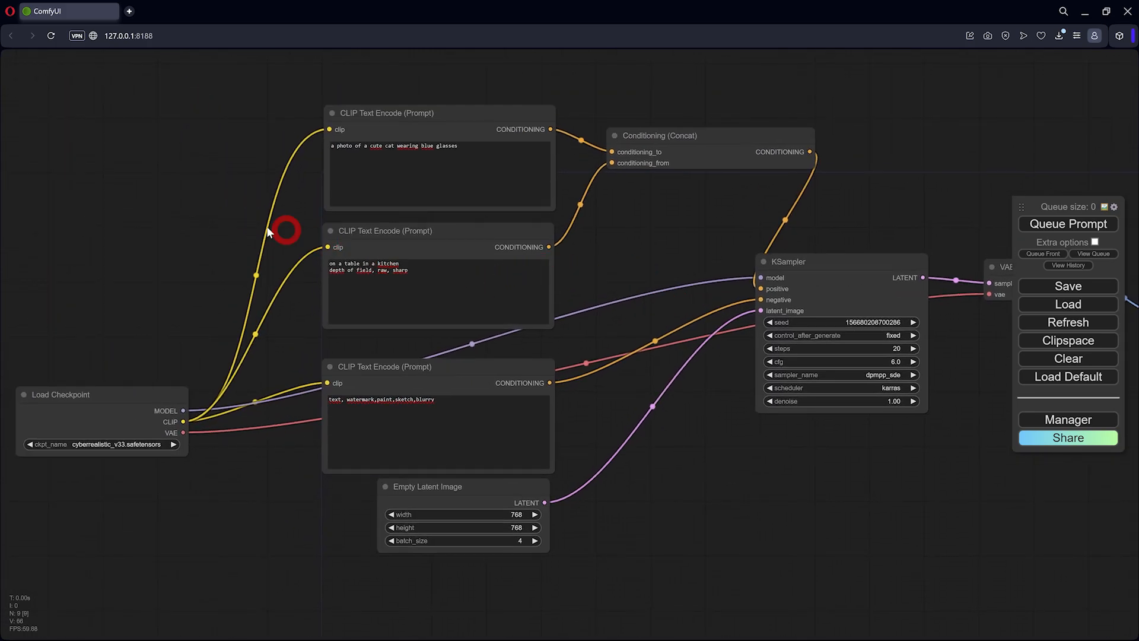
scroll(310, 227, up, 6)
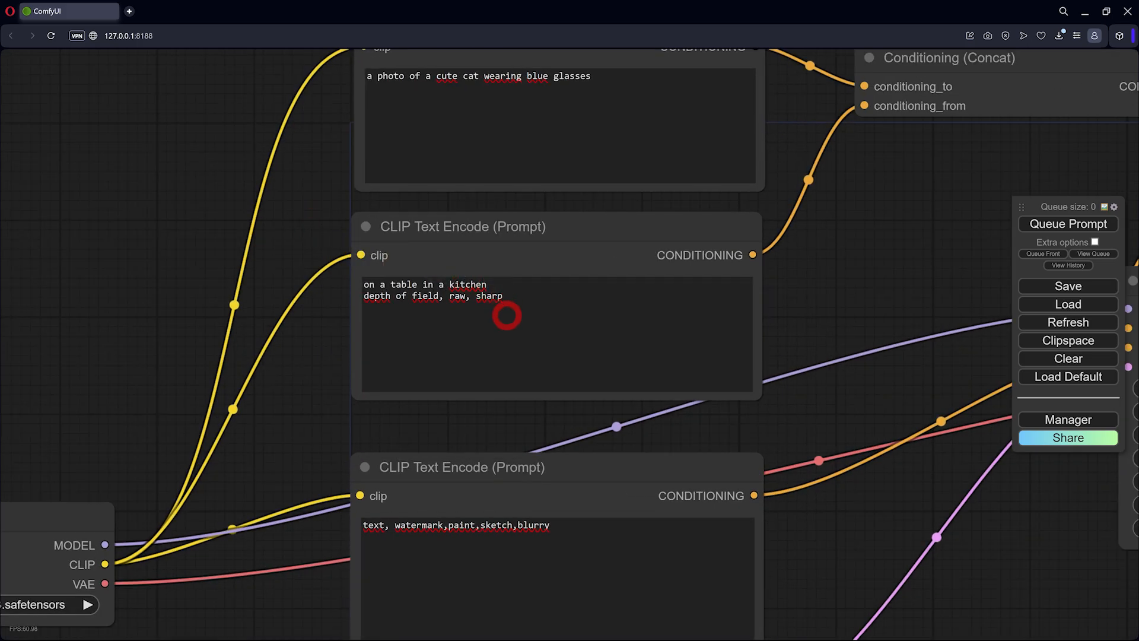
click(513, 299)
text(golden h)
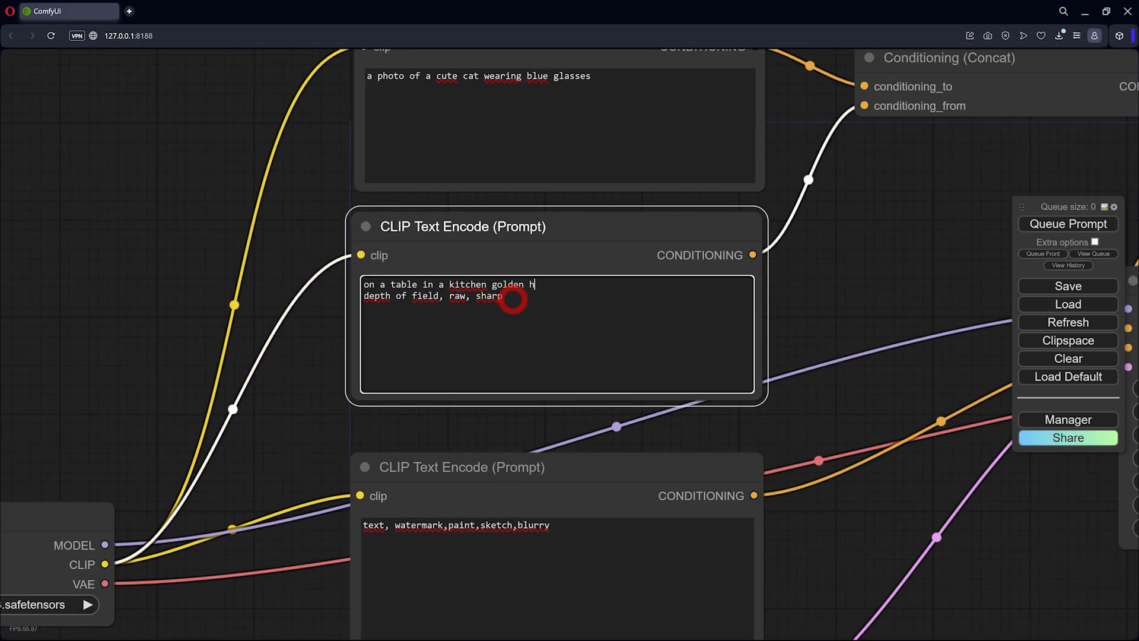
text(our,)
- Generate a new batch with the golden hours prompt and examine the glasses and lighting in the preview images
scroll(857, 274, down, 5)
drag(851, 275, 569, 278)
drag(878, 242, 478, 192)
drag(883, 240, 680, 204)
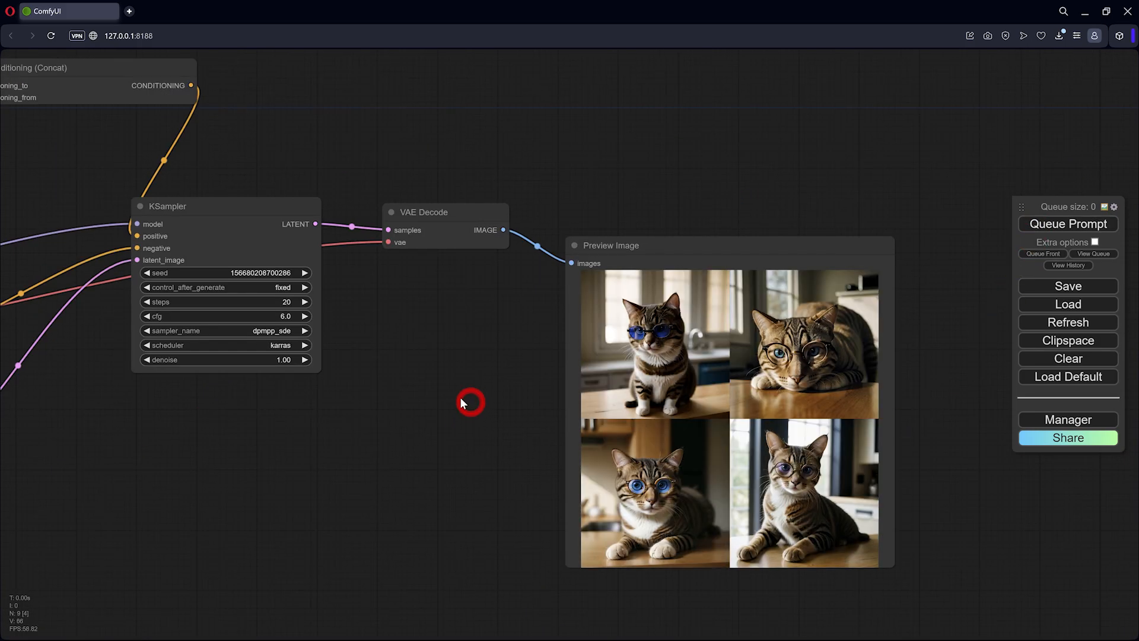
drag(461, 398, 438, 389)
scroll(468, 372, up, 5)
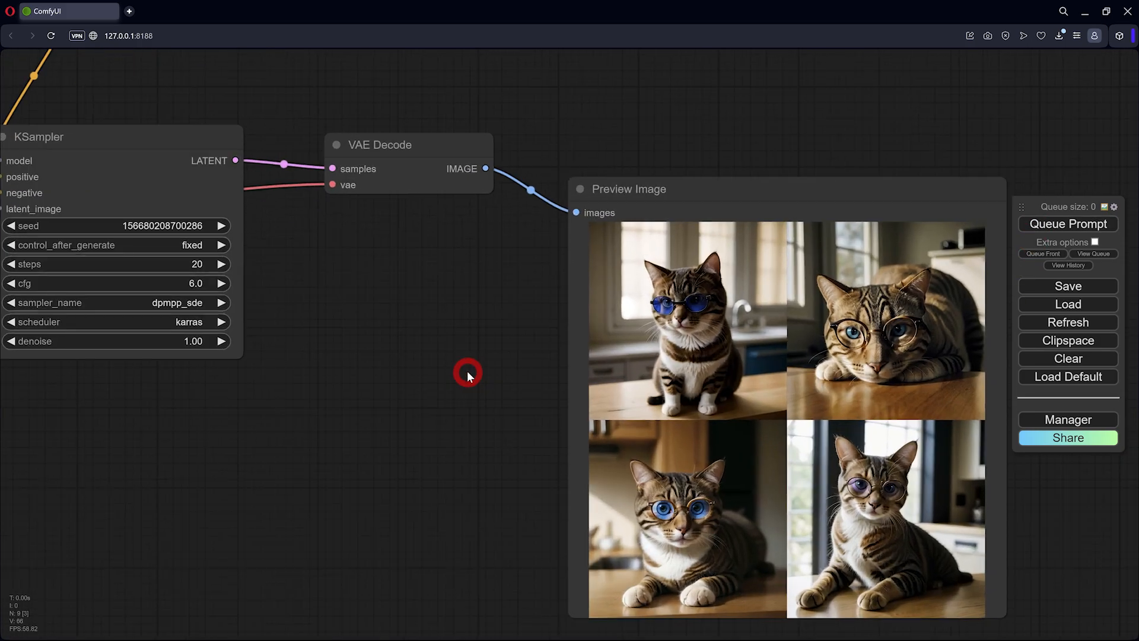
drag(530, 368, 239, 254)
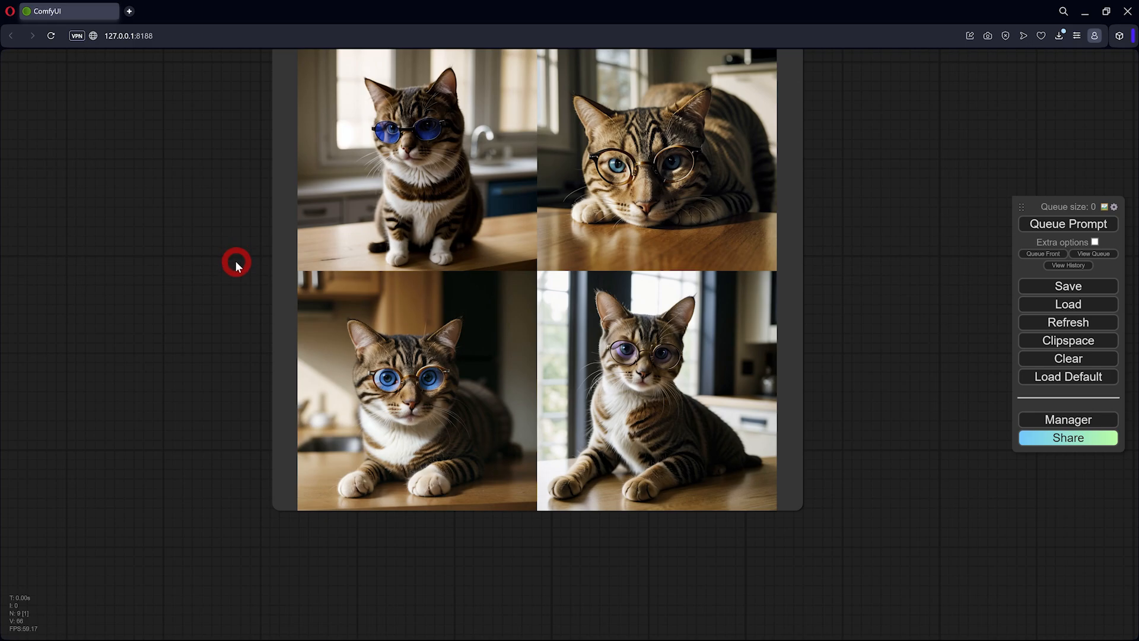
- Spread the two positive prompt nodes away from the Conditioning Concat node and reposition the KSampler and VAE Decode nodes
scroll(234, 261, down, 8)
drag(78, 302, 472, 396)
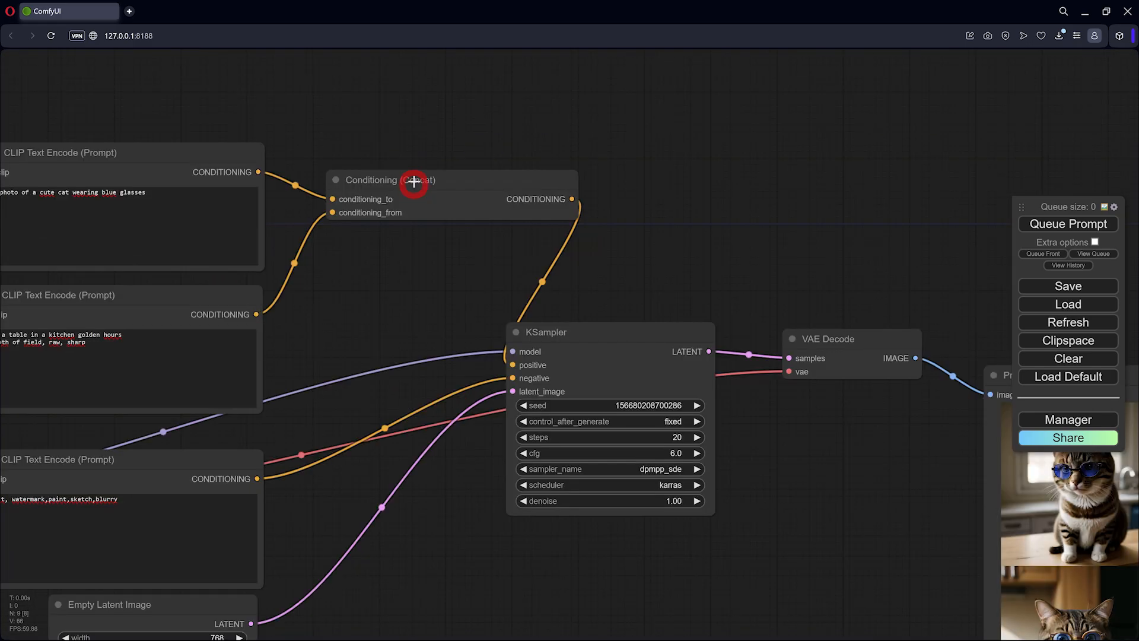
click(413, 180)
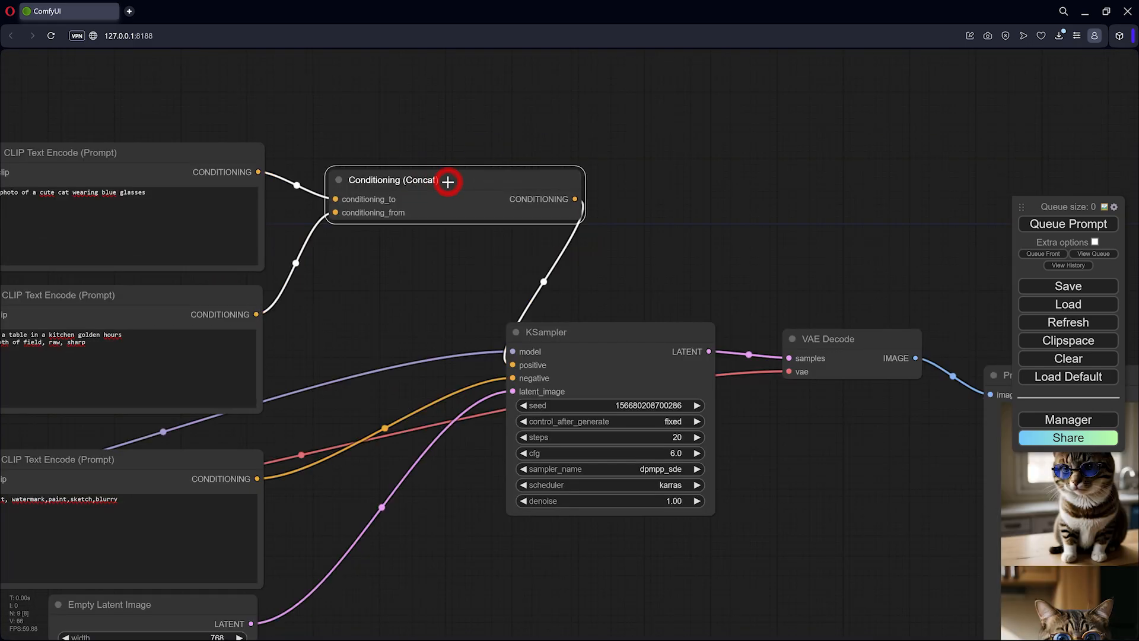
scroll(437, 254, down, 3)
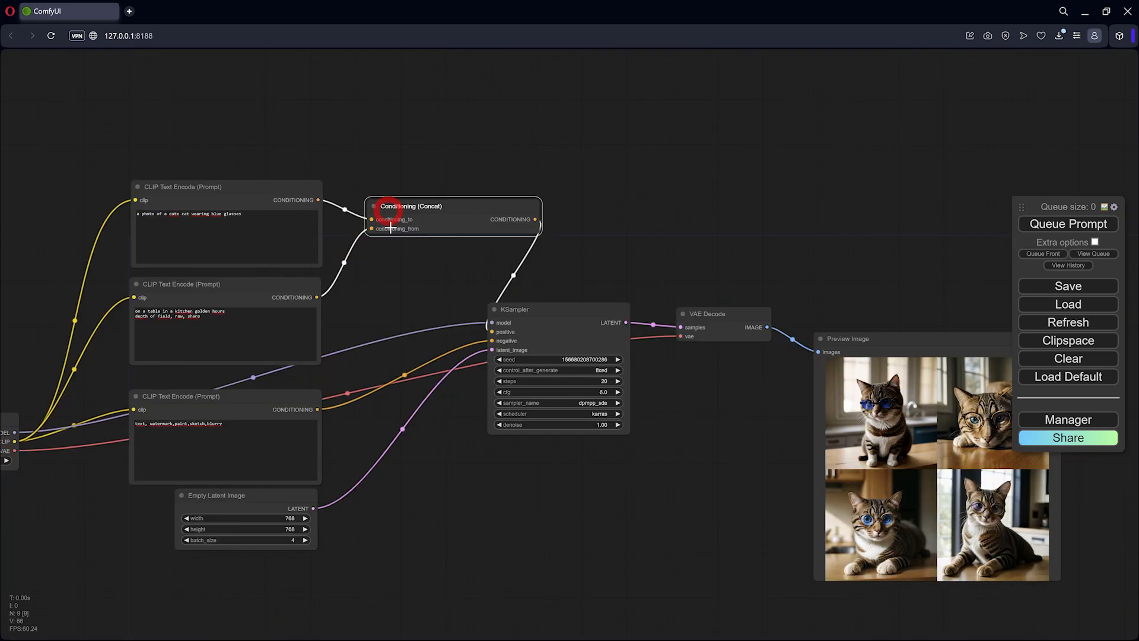
drag(411, 280, 416, 270)
drag(450, 202, 483, 155)
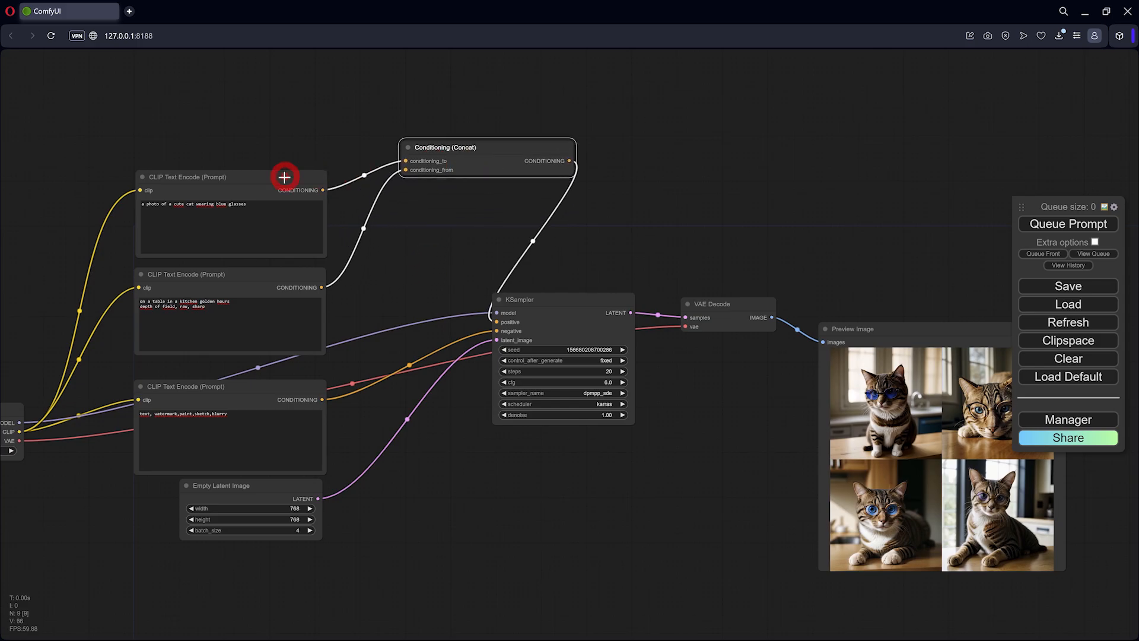
drag(285, 178, 226, 181)
drag(260, 279, 204, 287)
drag(552, 300, 526, 284)
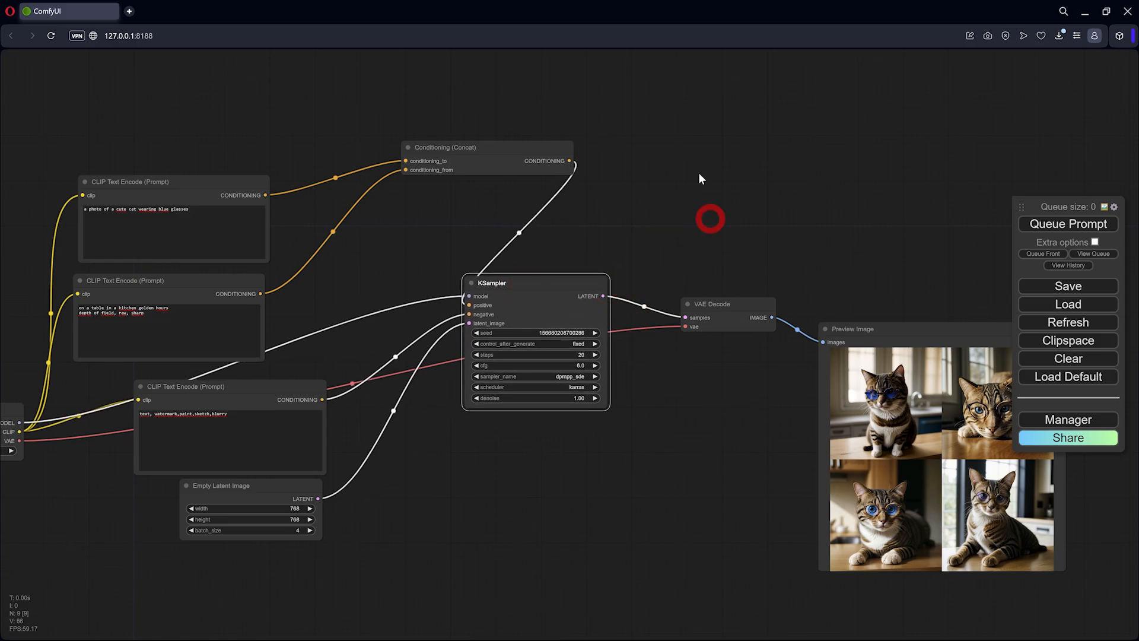
mouse_move(710, 301)
mouse_down()
mouse_move(718, 284)
mouse_move(691, 293)
mouse_up()
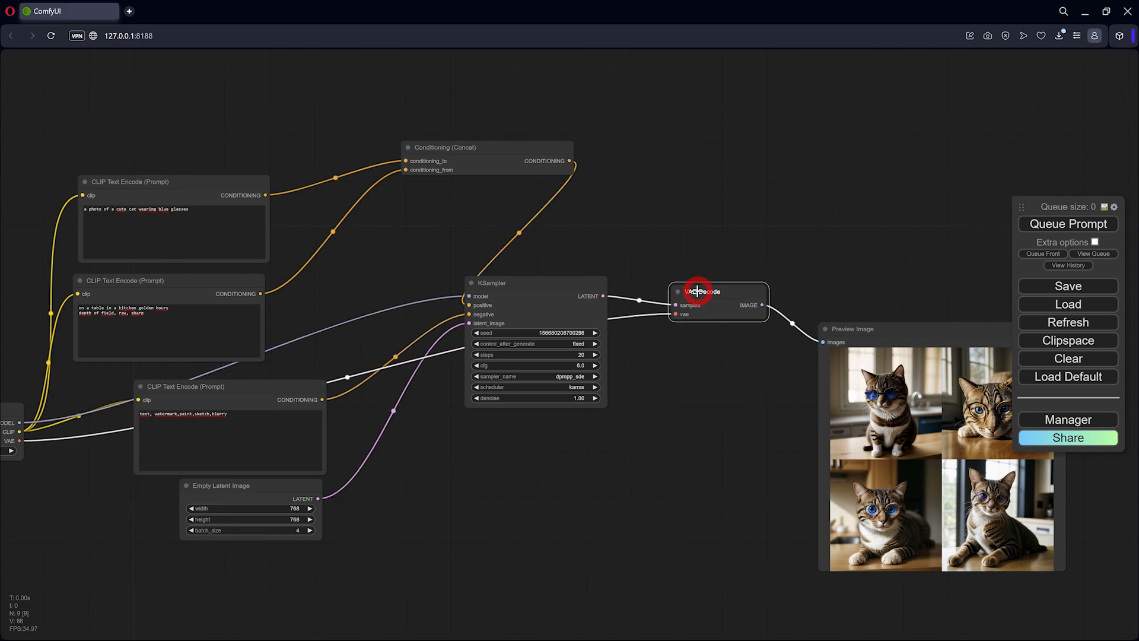
drag(412, 234, 446, 289)
- Delete the Conditioning Concat node and add a ConditioningCombine node fed by the second positive prompt's output
drag(475, 204, 437, 233)
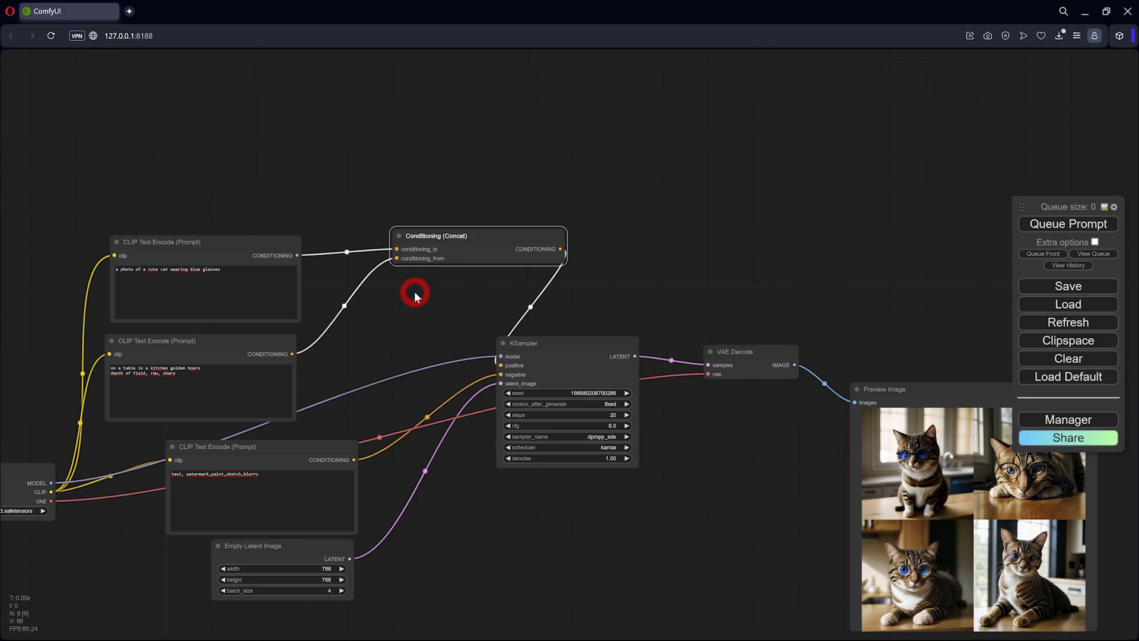
key(Delete)
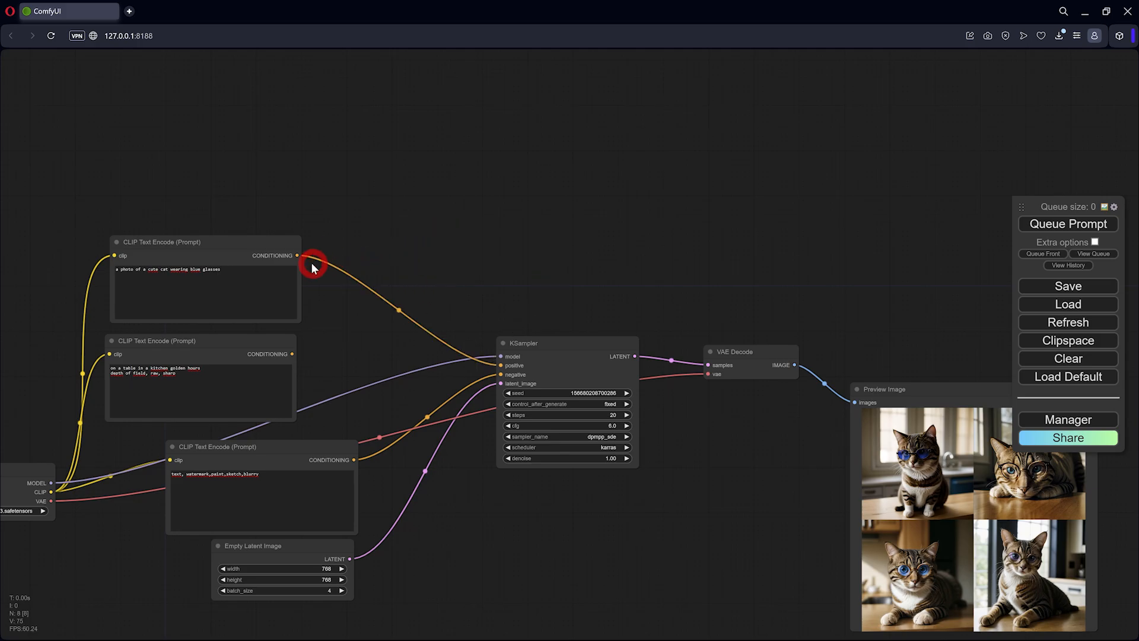
drag(292, 353, 324, 346)
drag(410, 281, 409, 280)
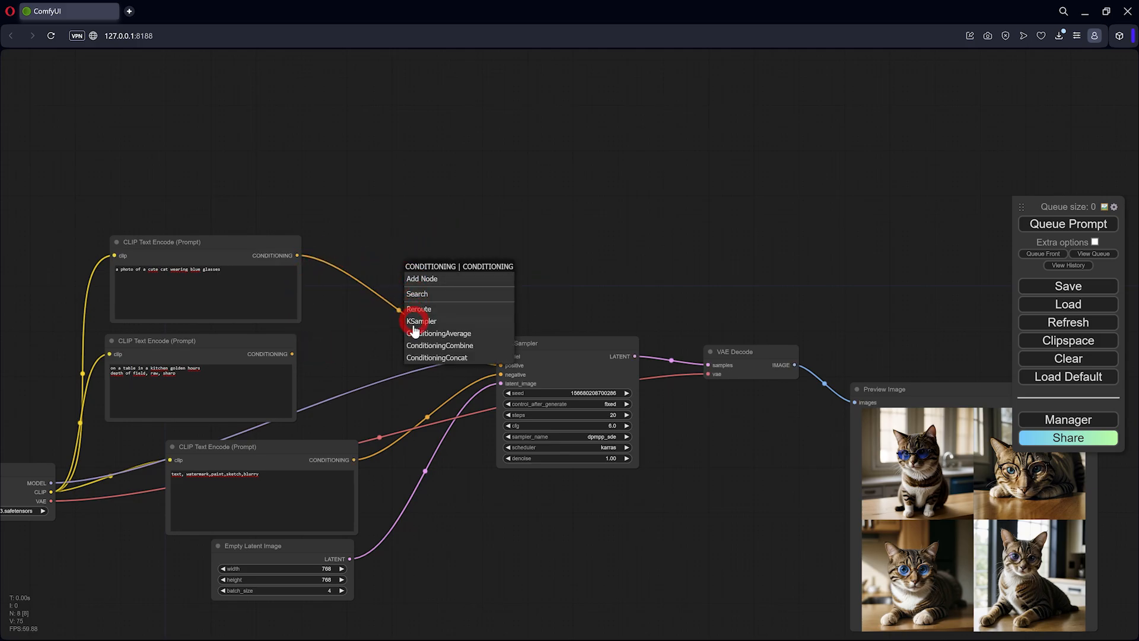
click(426, 345)
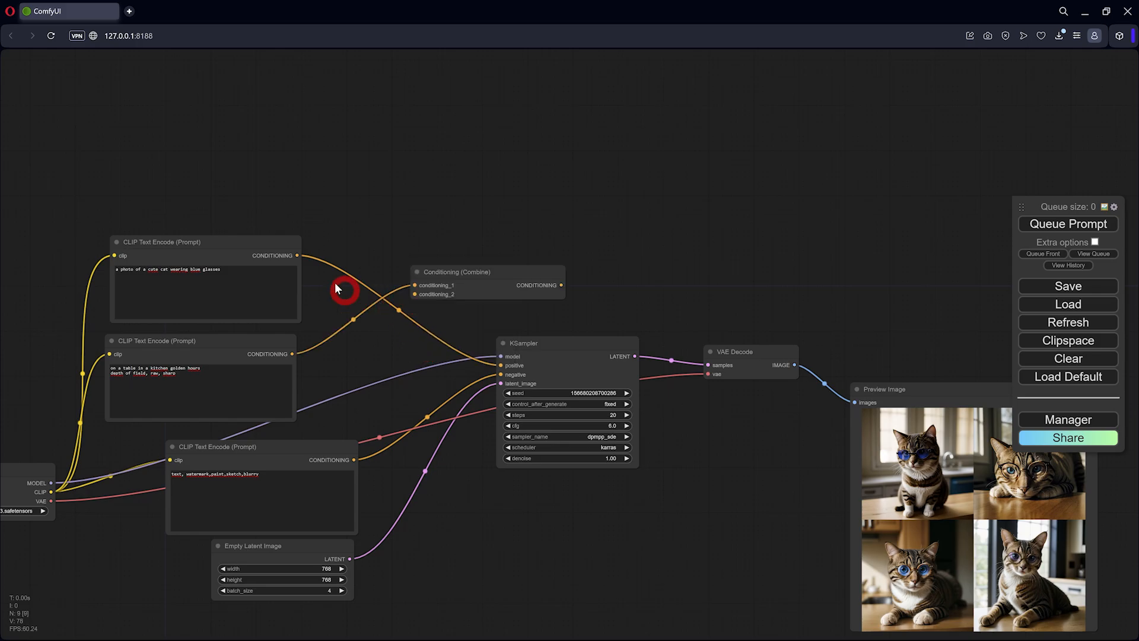
- Link the first prompt to conditioning_1, the second to conditioning_2 and the Combine output to KSampler's positive input, then tidy the nodes
drag(561, 287, 501, 365)
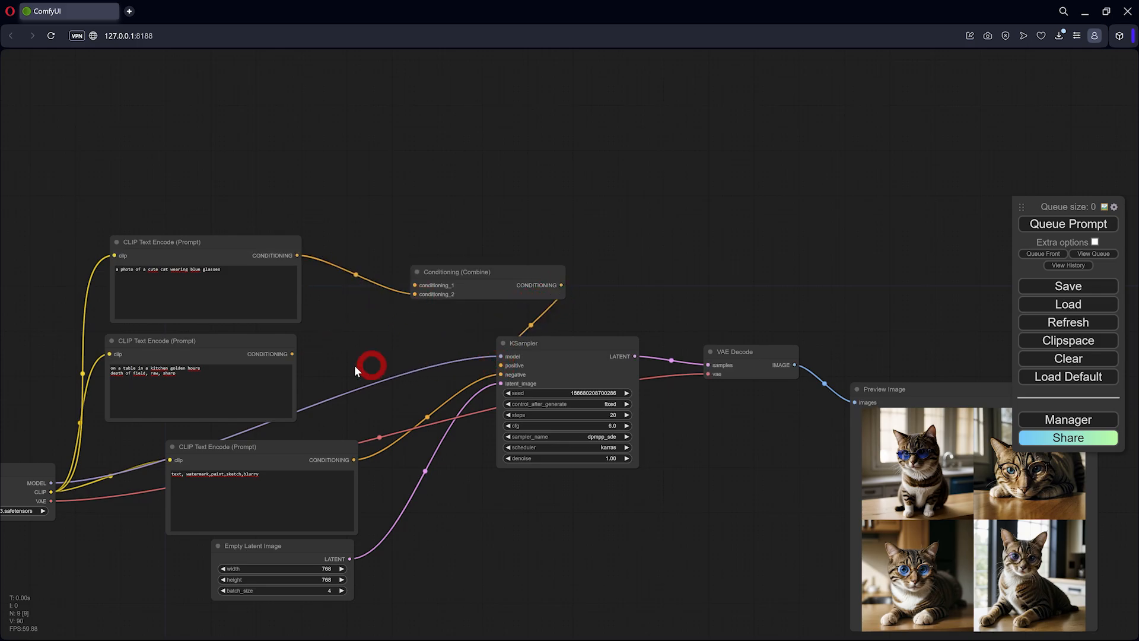
drag(293, 354, 415, 294)
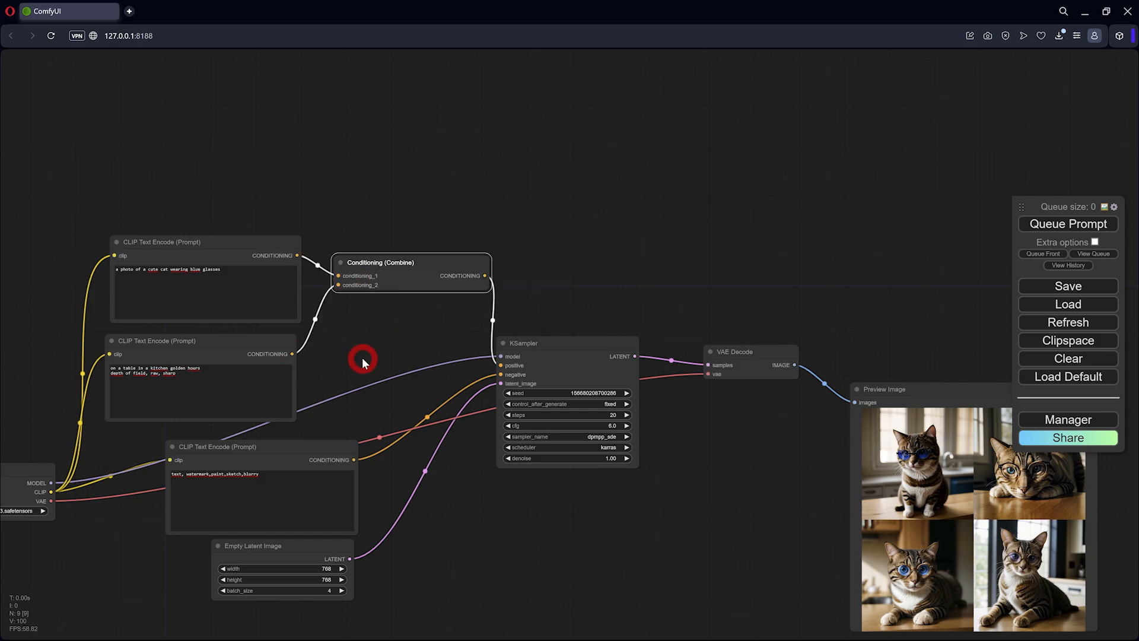
drag(361, 357, 379, 331)
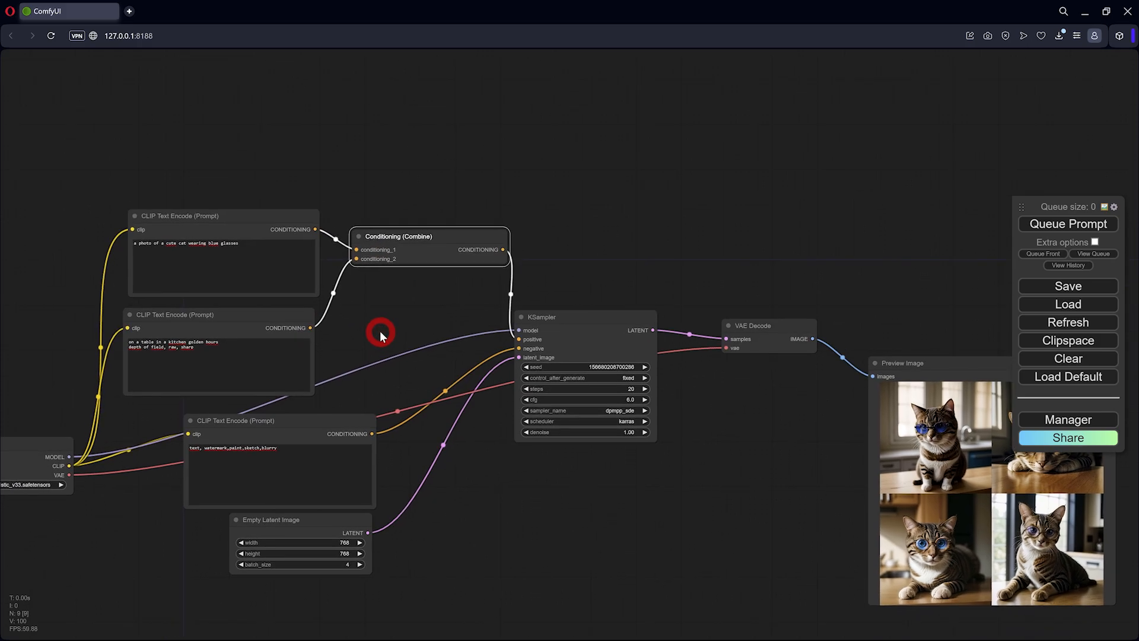
drag(241, 224, 259, 212)
drag(235, 315, 254, 296)
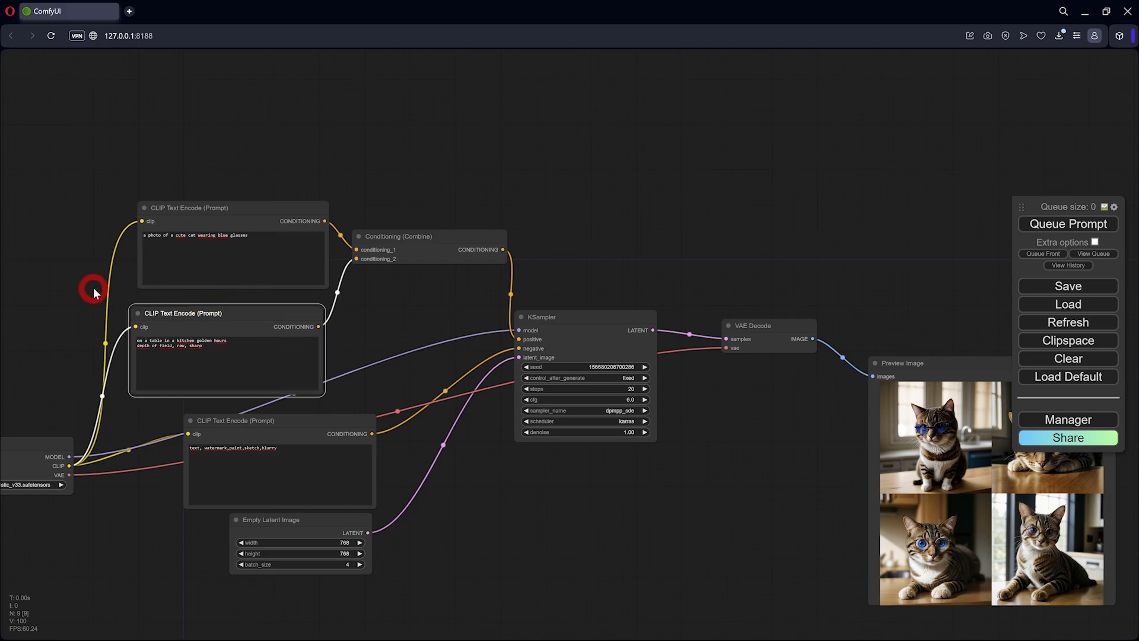
- Start the second positive prompt with "a photo of" so it reads "a photo of a table in a kitchen golden hours"
scroll(93, 293, up, 3)
drag(183, 217, 132, 225)
key(ctrl+c)
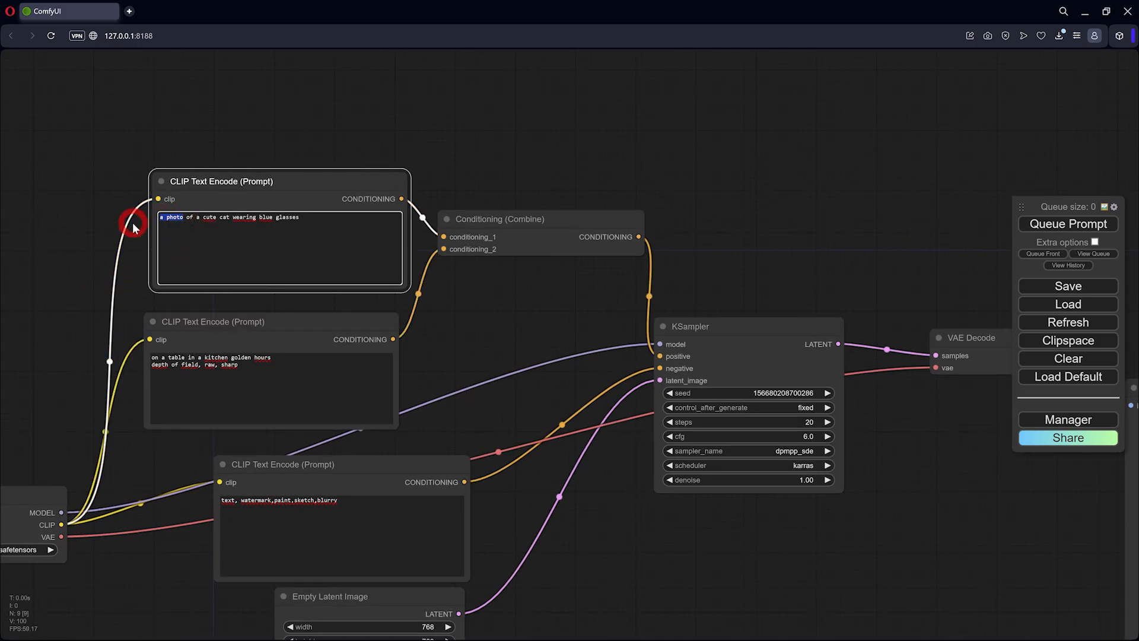
click(154, 357)
key(ctrl+v)
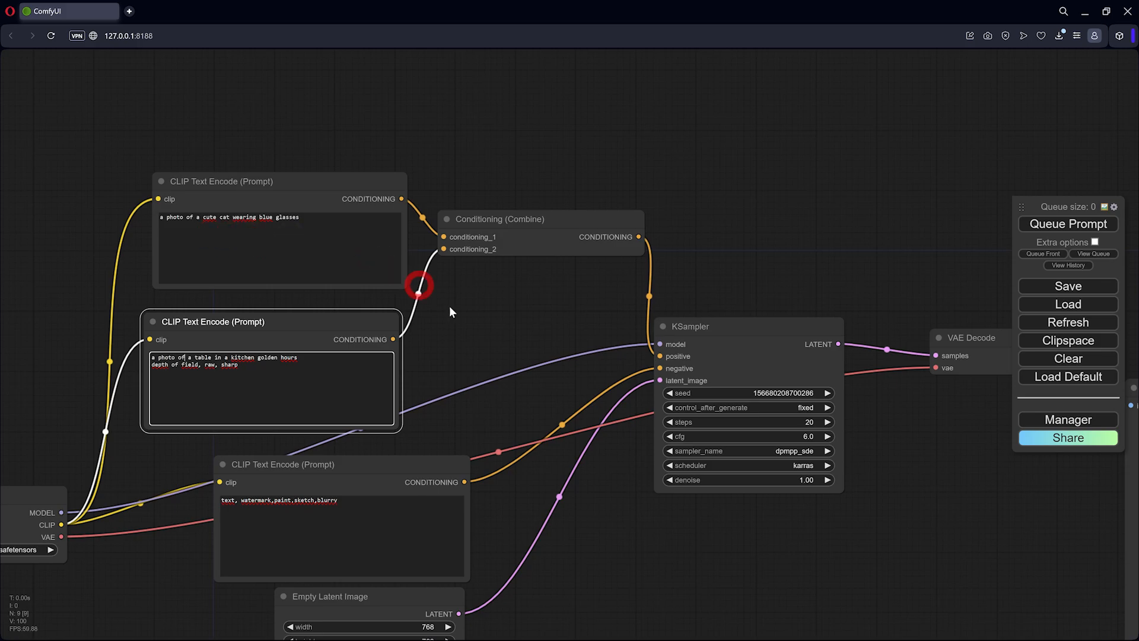
- Adjust the spacing of the KSampler and VAE Decode nodes and generate a new batch through Conditioning Combine
scroll(497, 325, down, 2)
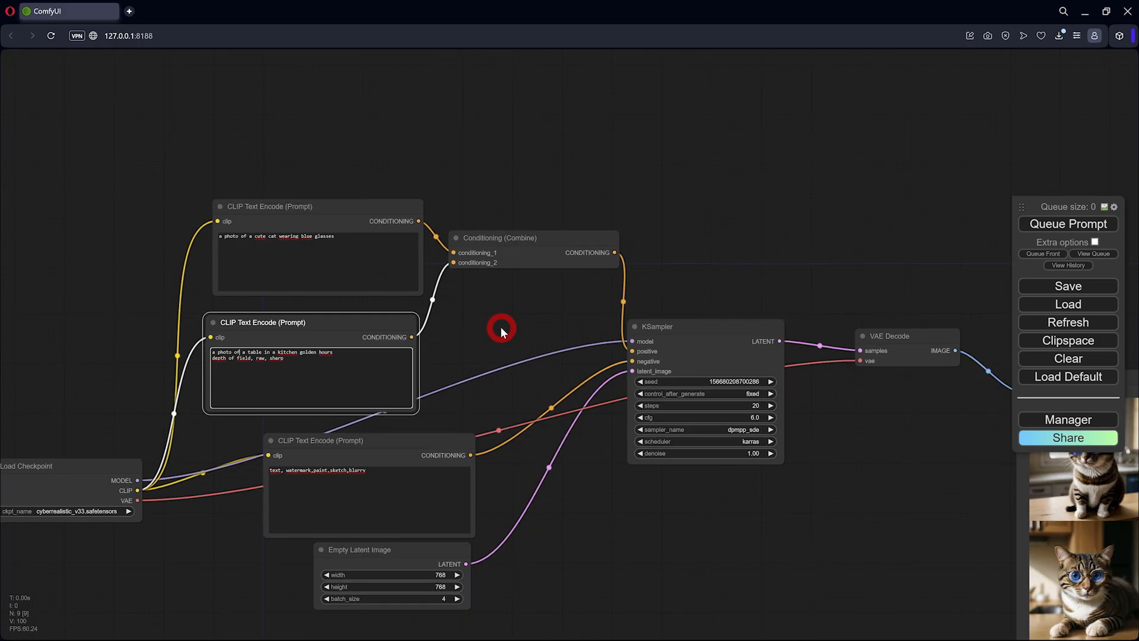
drag(500, 326, 353, 295)
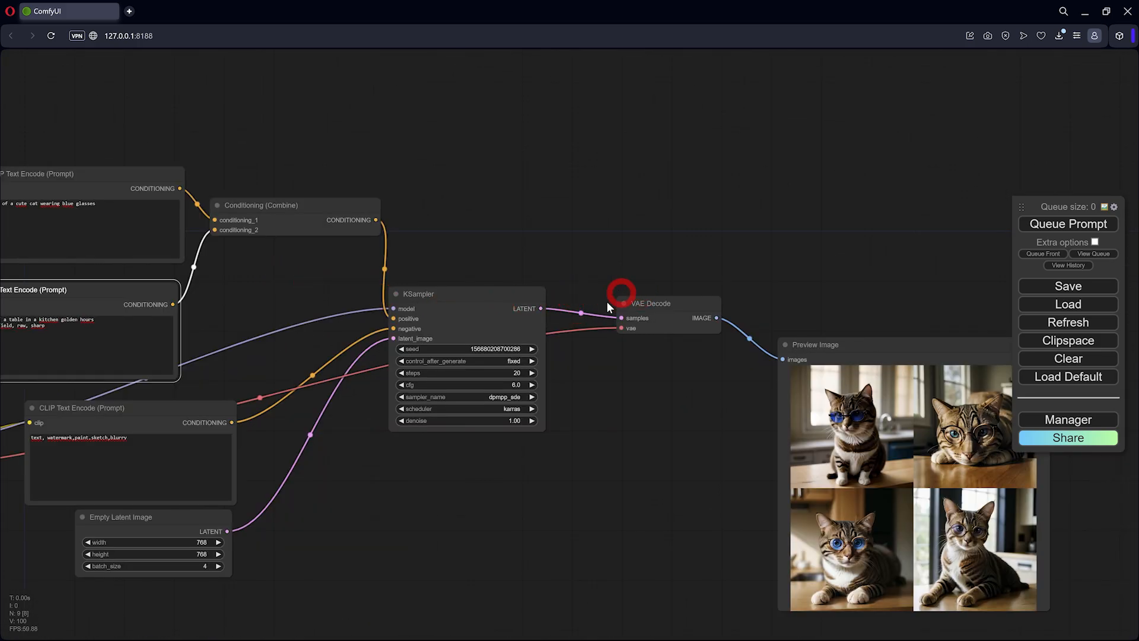
mouse_move(508, 298)
mouse_down()
mouse_move(500, 274)
mouse_move(506, 293)
mouse_up()
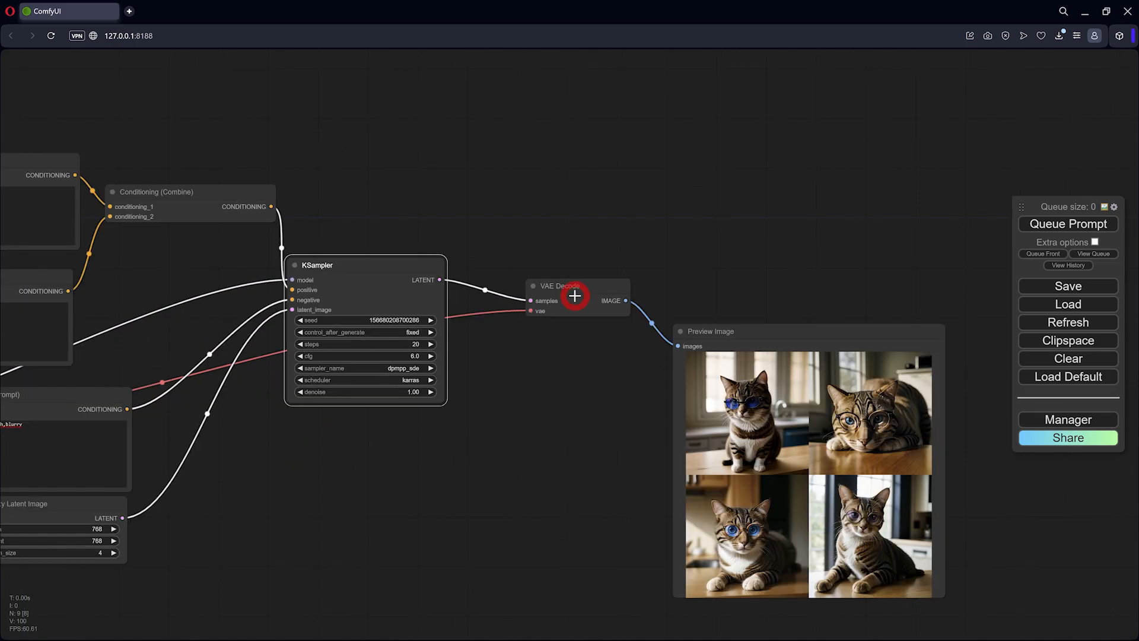
drag(575, 296, 580, 292)
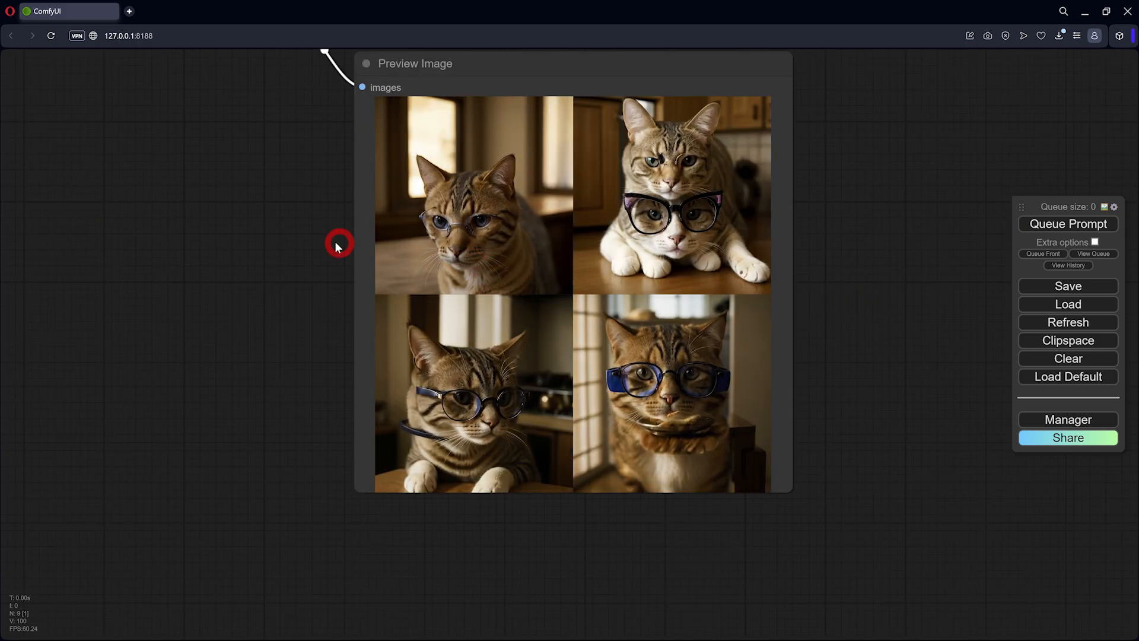
- Examine the new preview images up close, focusing on the glasses and face of the last cat
drag(316, 270, 283, 203)
scroll(741, 421, up, 7)
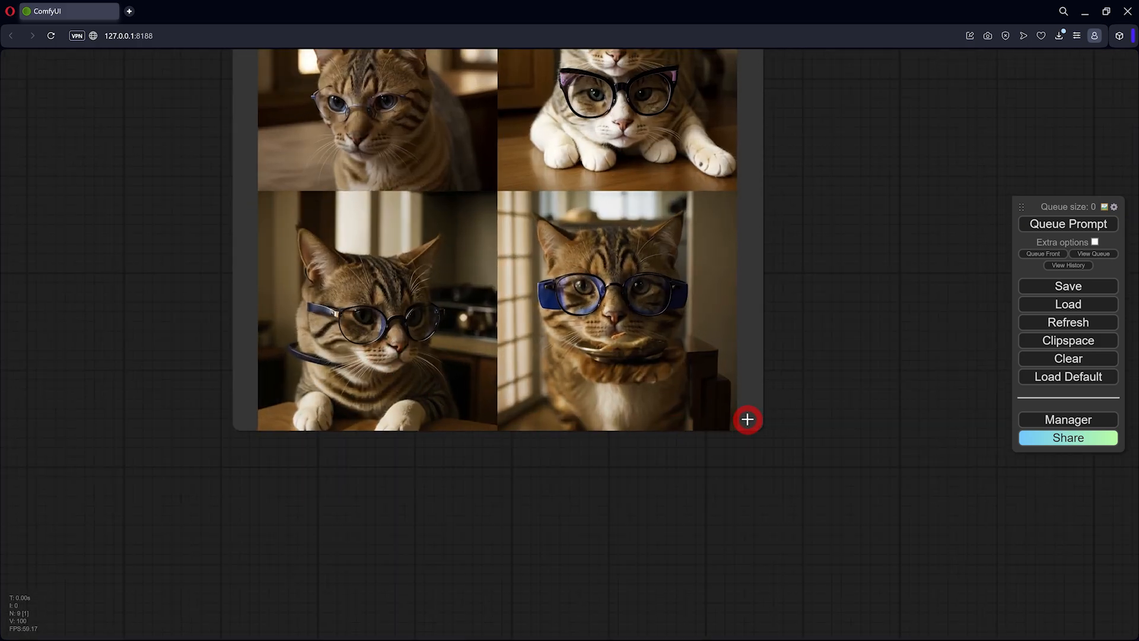
drag(811, 314, 868, 380)
scroll(798, 354, up, 3)
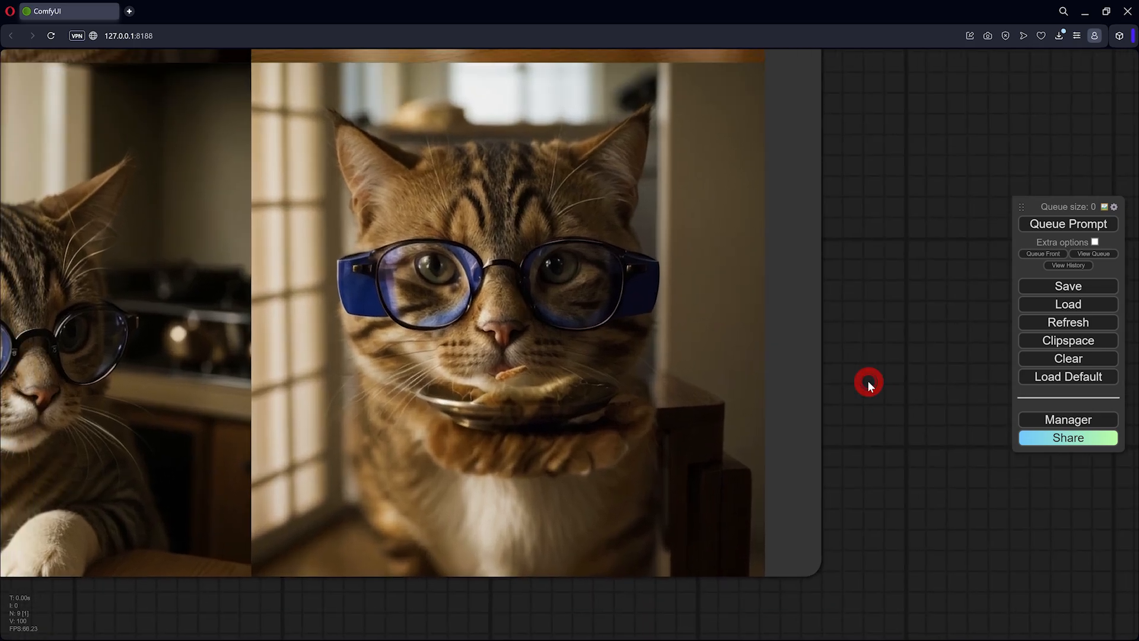
- Compare the glasses across all four cat images in the preview
scroll(867, 380, down, 7)
scroll(423, 436, up, 3)
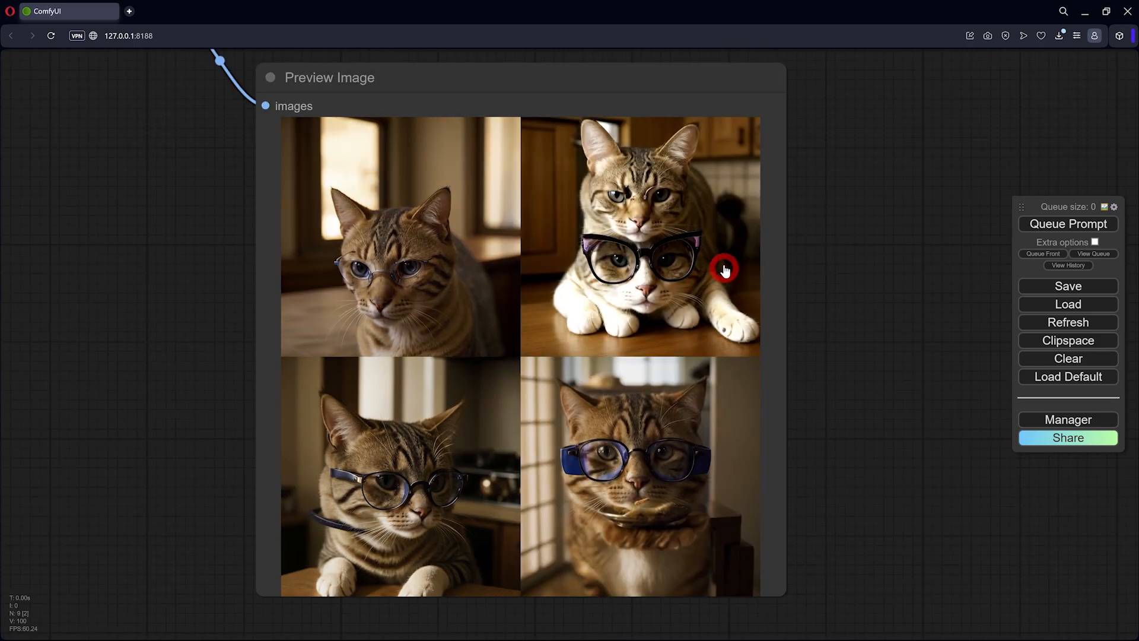
scroll(724, 247, up, 2)
scroll(724, 247, down, 2)
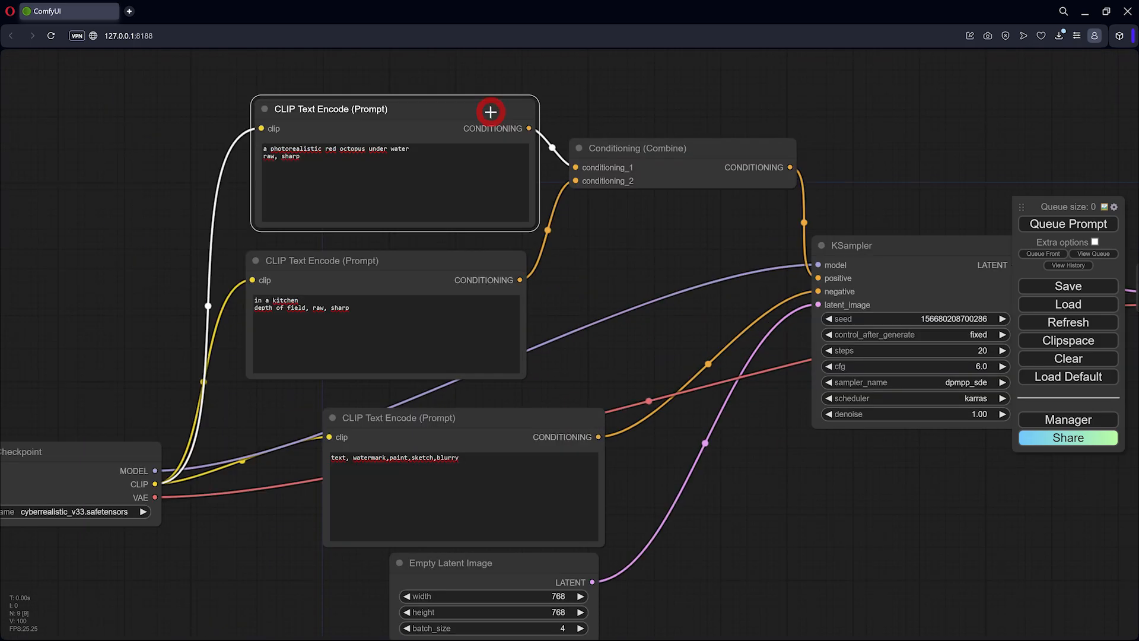
- Line up the kitchen prompt node under the red octopus prompt node while reviewing the "under water" wording of the first prompt
drag(479, 112, 484, 110)
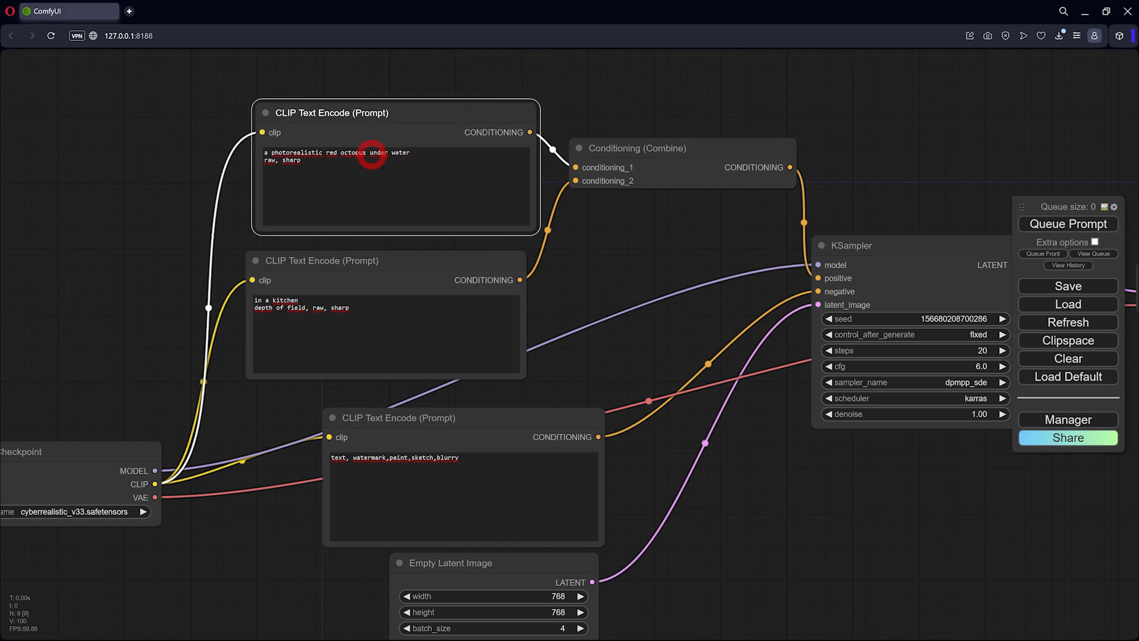
drag(421, 157, 376, 152)
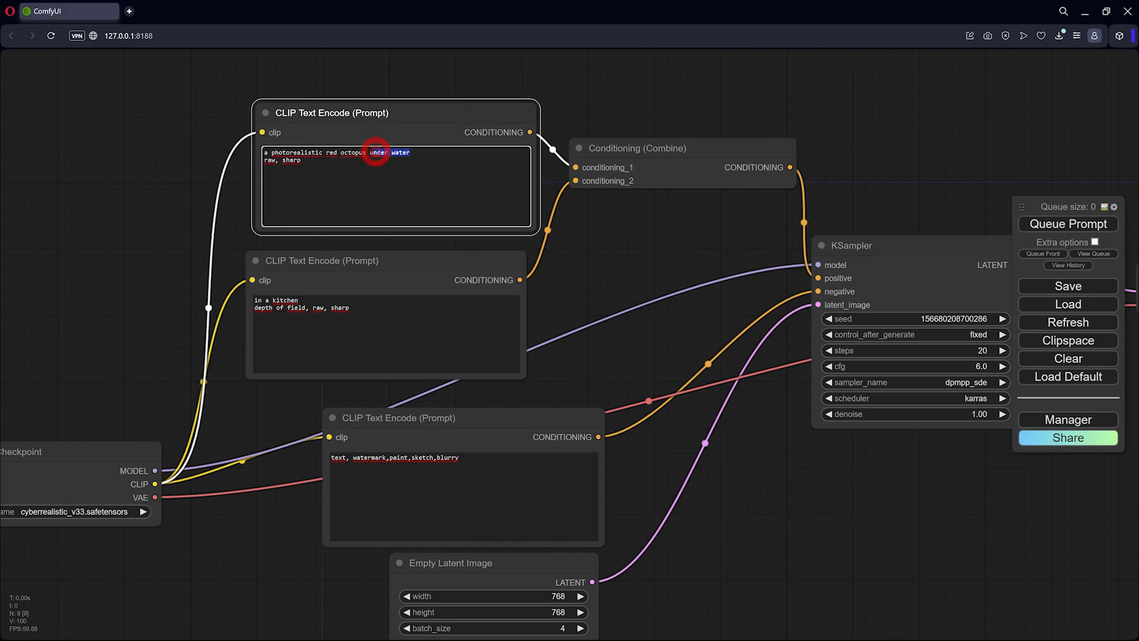
double_click(313, 152)
click(205, 176)
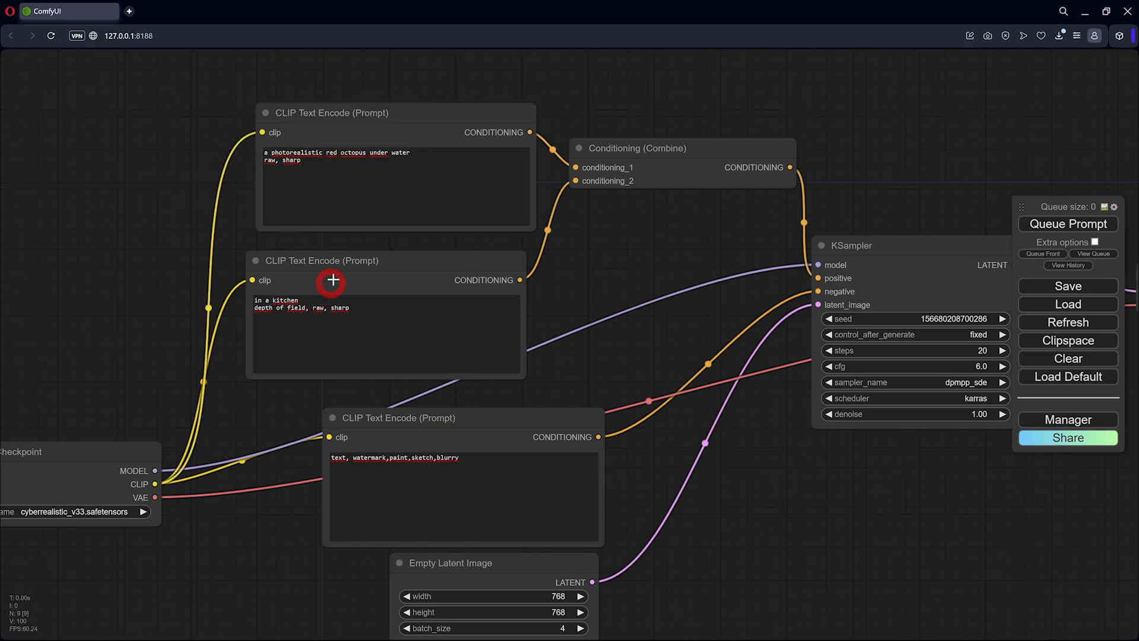
drag(341, 258, 350, 264)
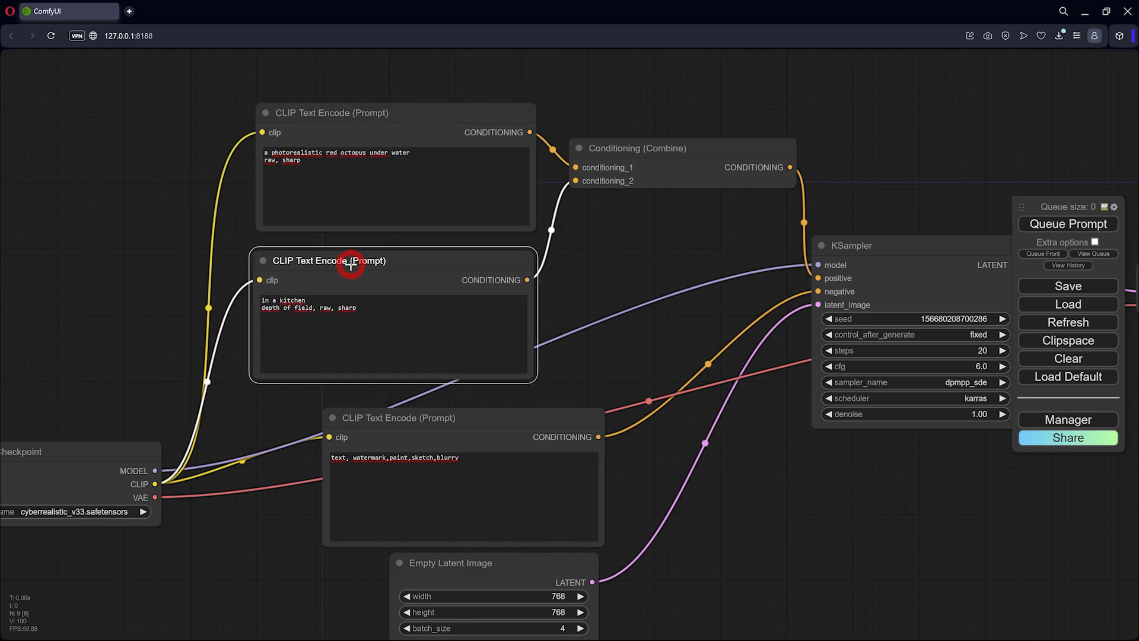
- Examine the octopus preview images up close for underwater and kitchen elements
drag(655, 325, 365, 282)
drag(679, 405, 262, 383)
drag(620, 418, 259, 383)
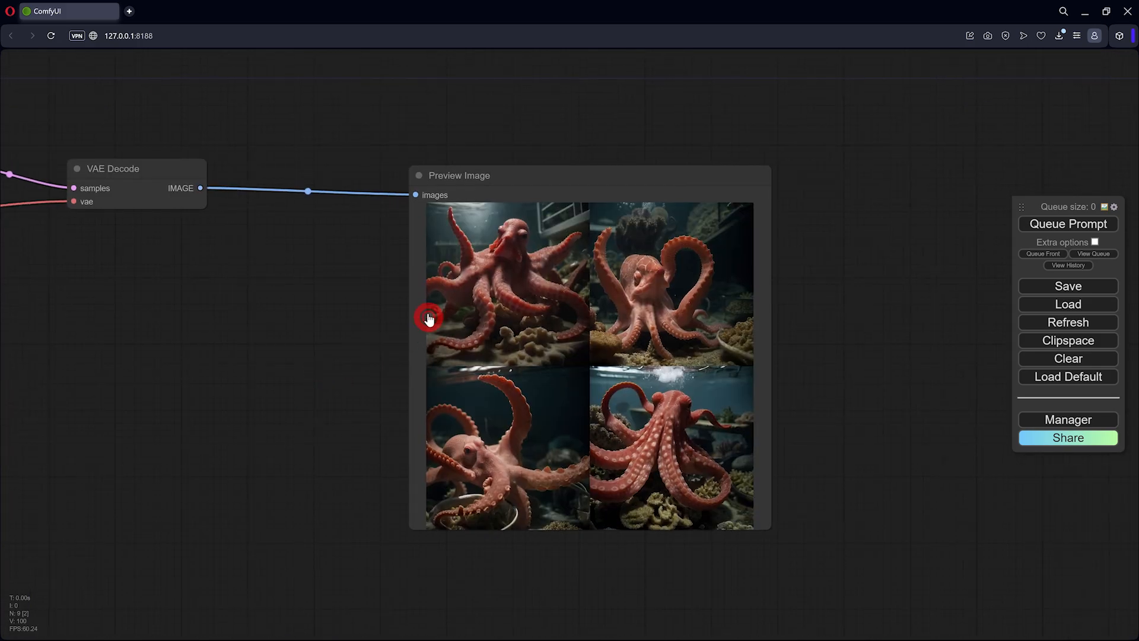
scroll(419, 304, up, 7)
drag(361, 265, 199, 292)
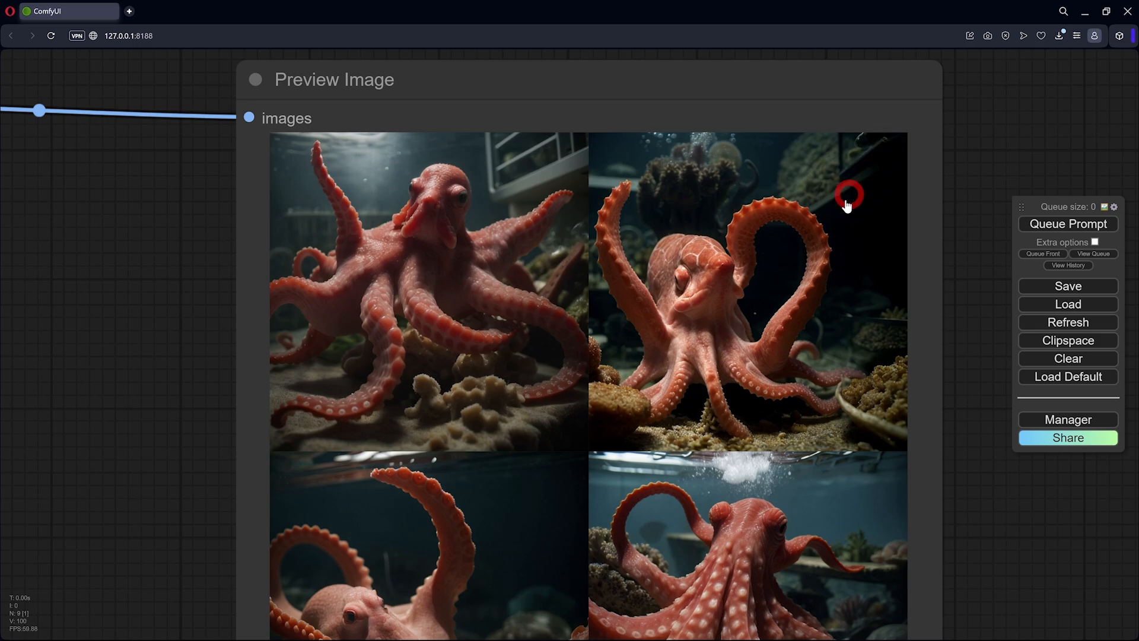
scroll(788, 402, down, 2)
drag(794, 406, 589, 198)
scroll(493, 310, up, 5)
scroll(486, 312, down, 1)
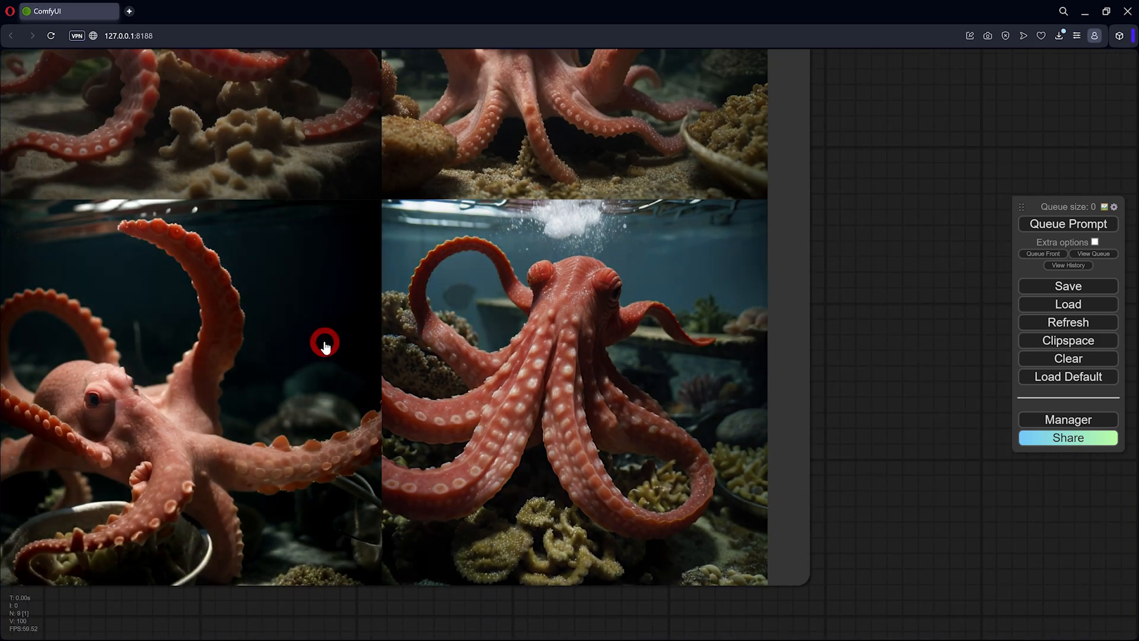
scroll(325, 345, down, 3)
drag(388, 437, 568, 407)
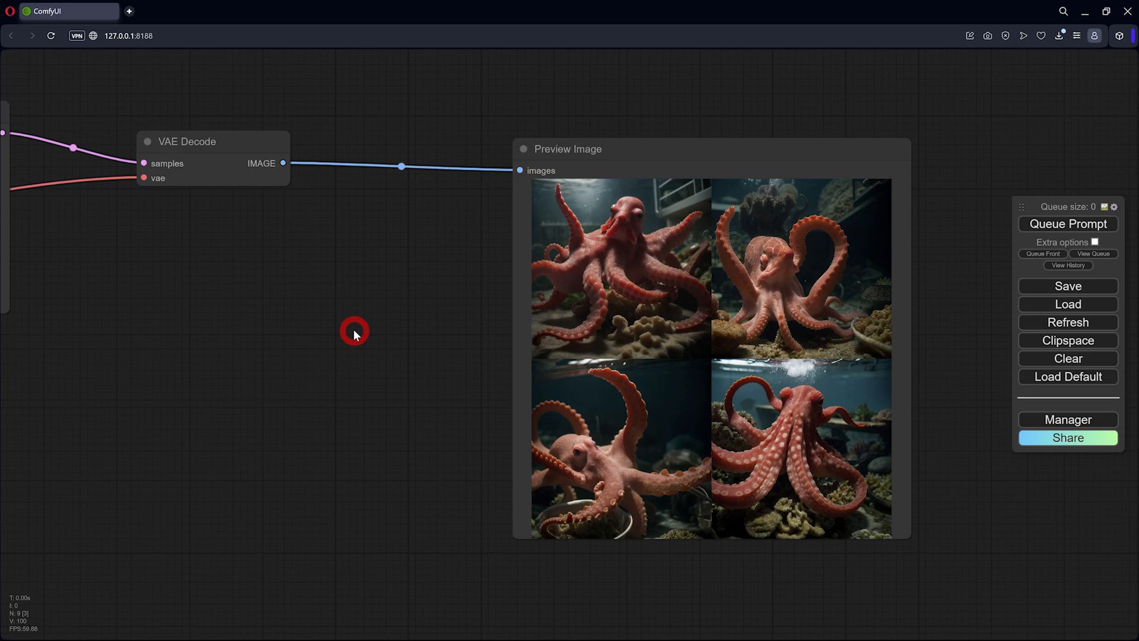
- Raise the weight of "in a kitchen" to 1.4 in the second positive prompt and generate a new batch
drag(354, 330, 318, 301)
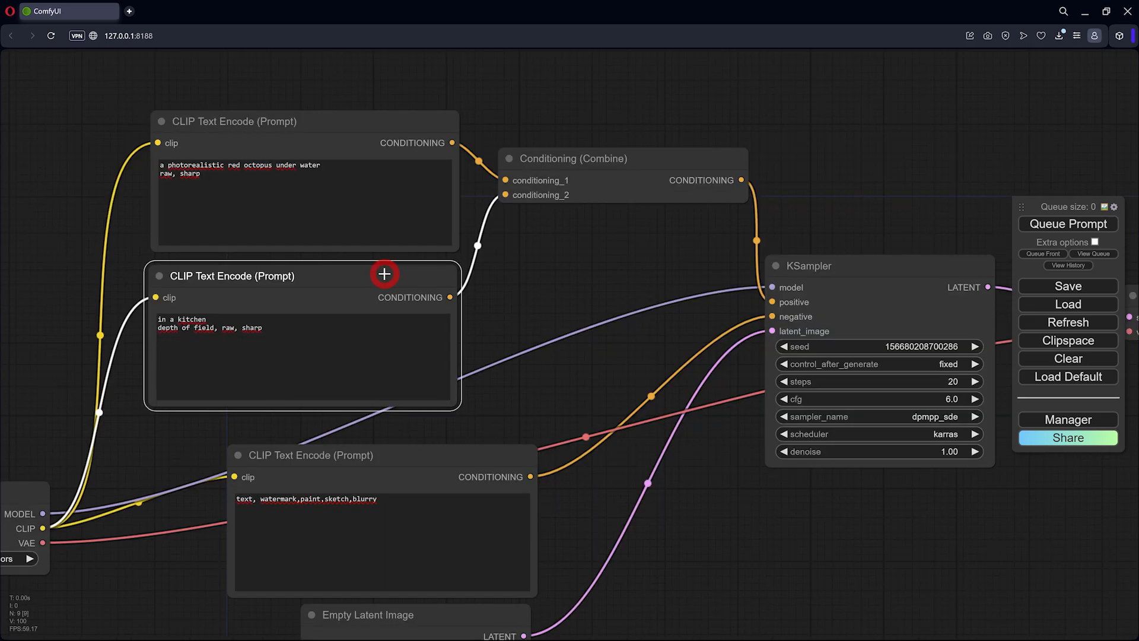
drag(384, 273, 369, 285)
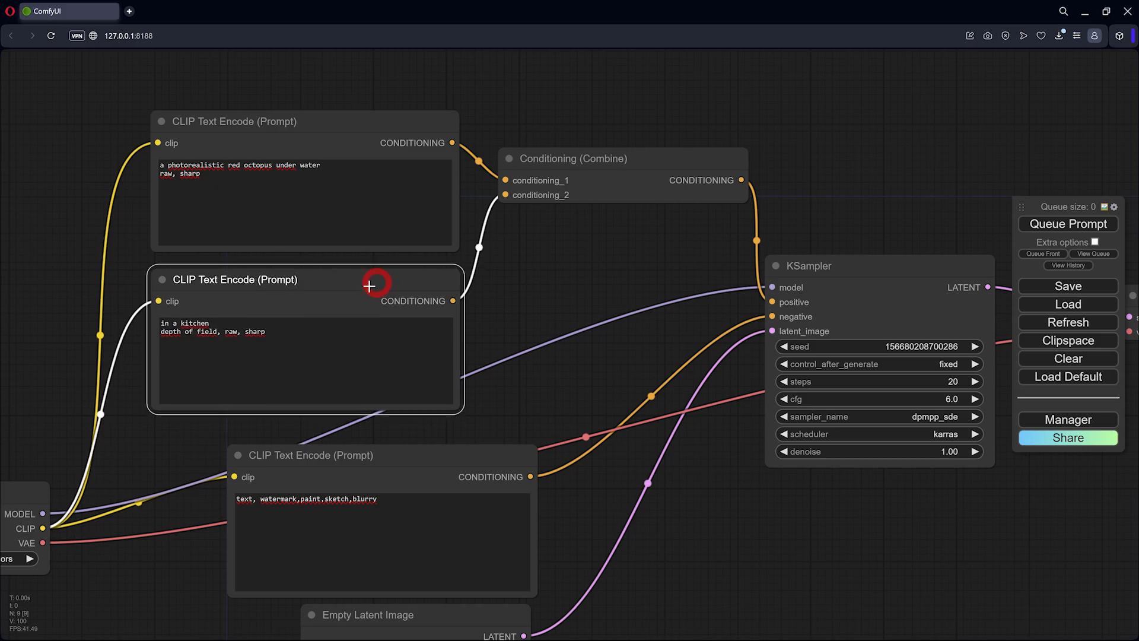
drag(225, 322, 199, 321)
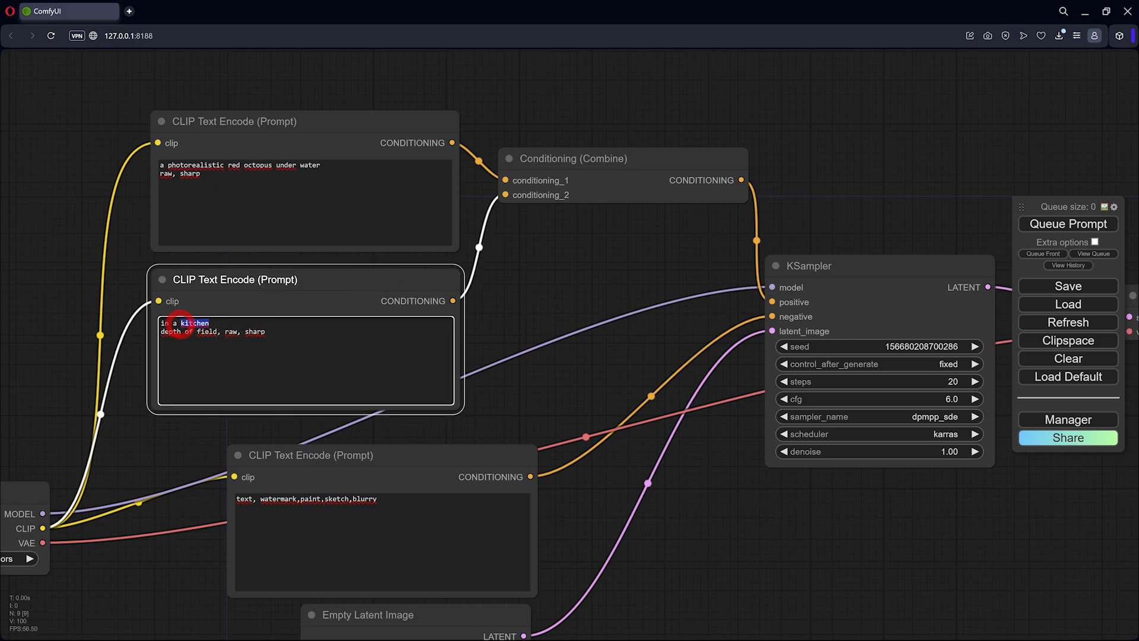
drag(210, 325, 155, 325)
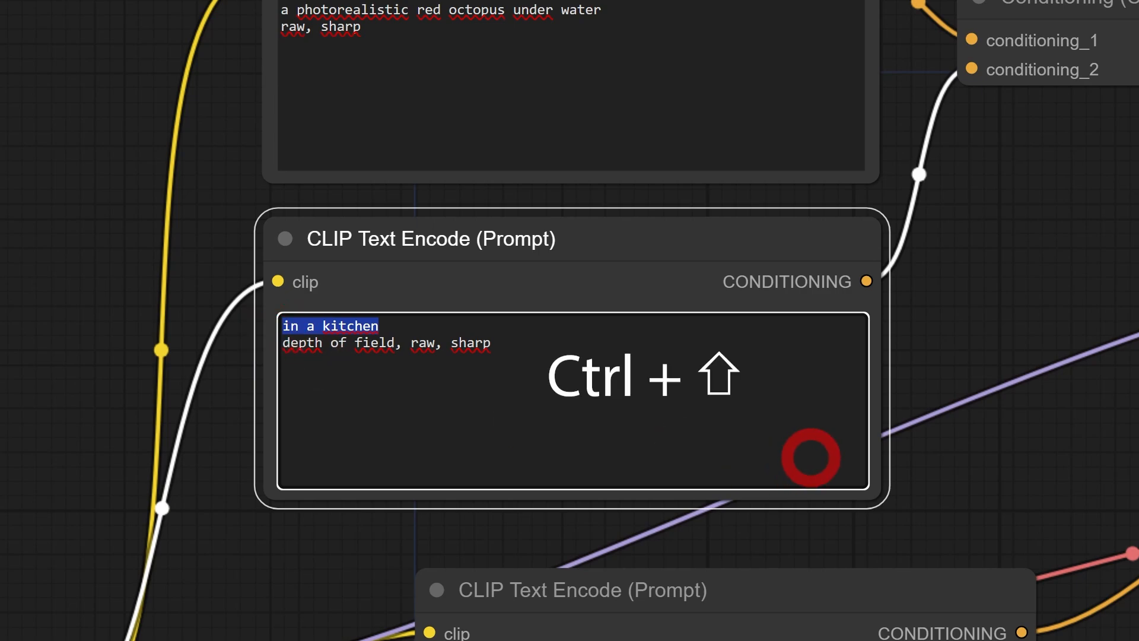
key(ctrl+Up)
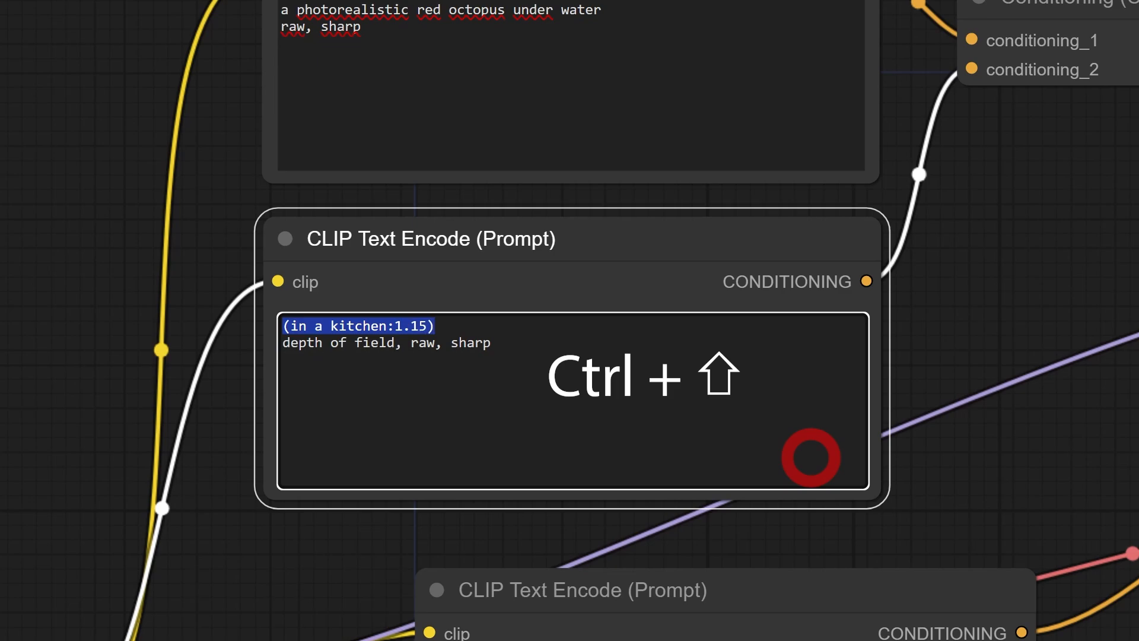
key(ctrl+Up)
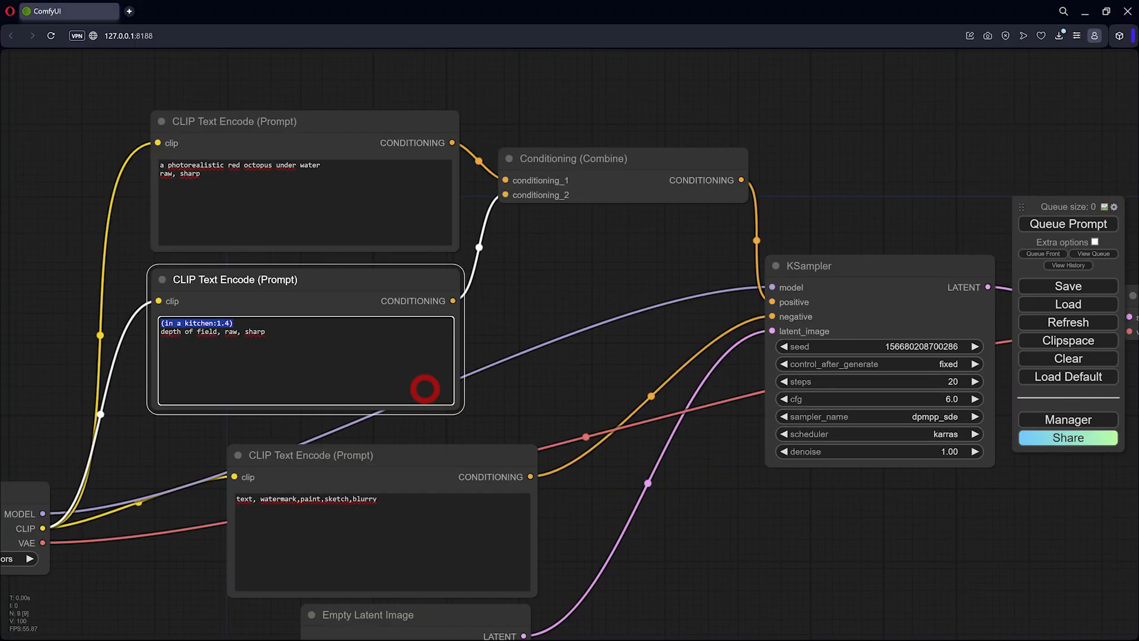
click(1051, 226)
- Inspect the new octopus images for kitchen objects such as pots and shelves in the underwater scene
drag(566, 285, 154, 295)
drag(688, 422, 317, 398)
drag(588, 435, 455, 265)
scroll(864, 283, up, 5)
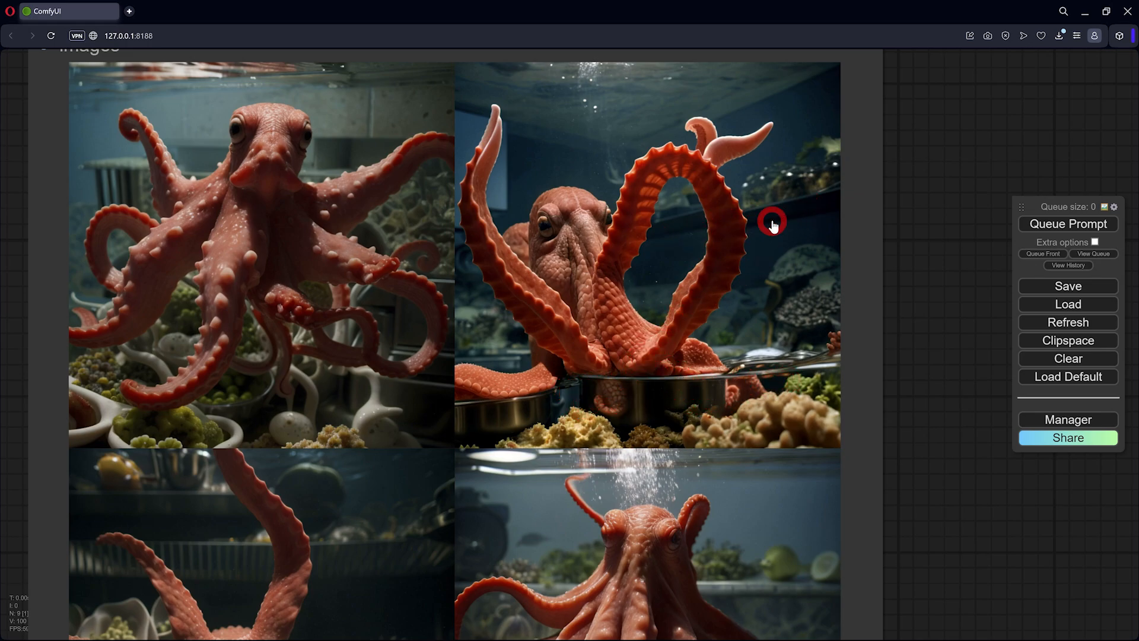
scroll(624, 241, down, 2)
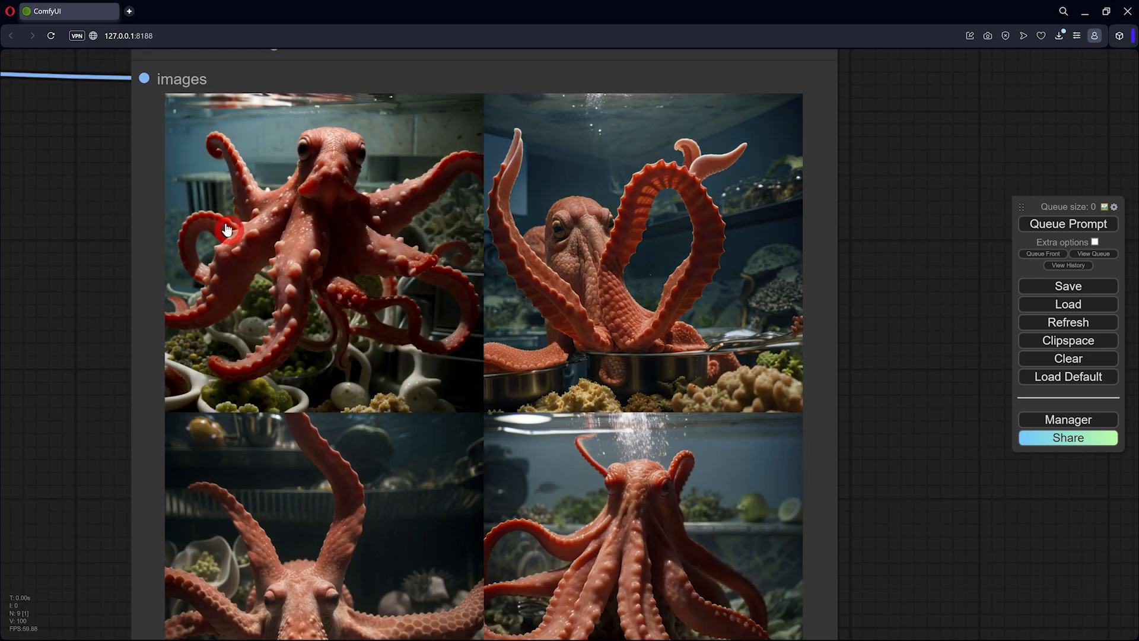
drag(102, 334, 153, 164)
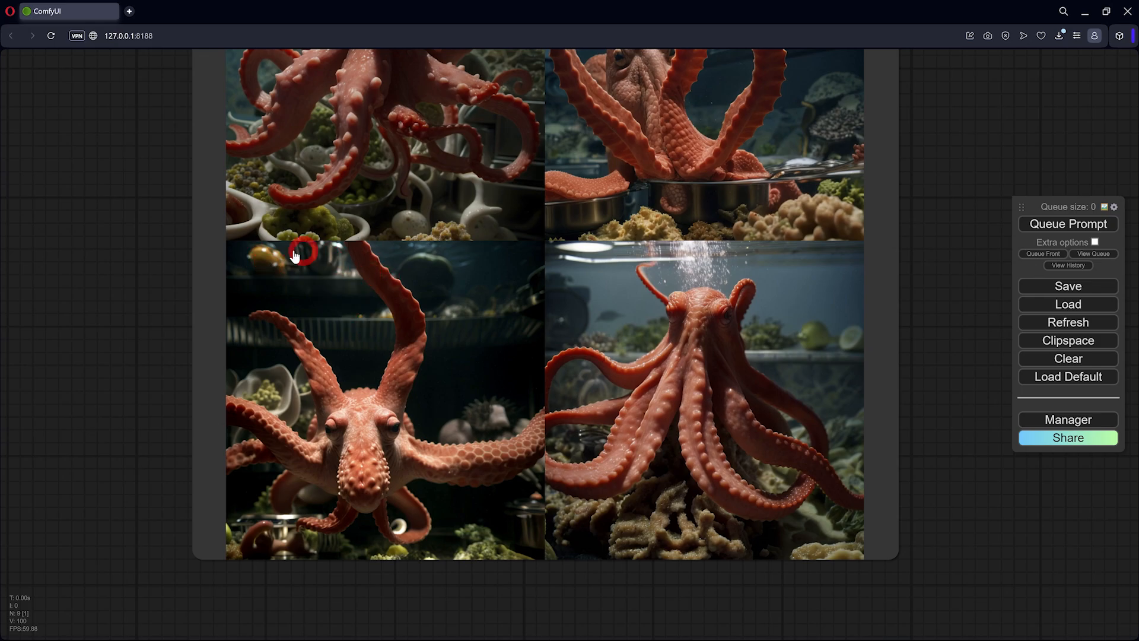
scroll(857, 362, up, 7)
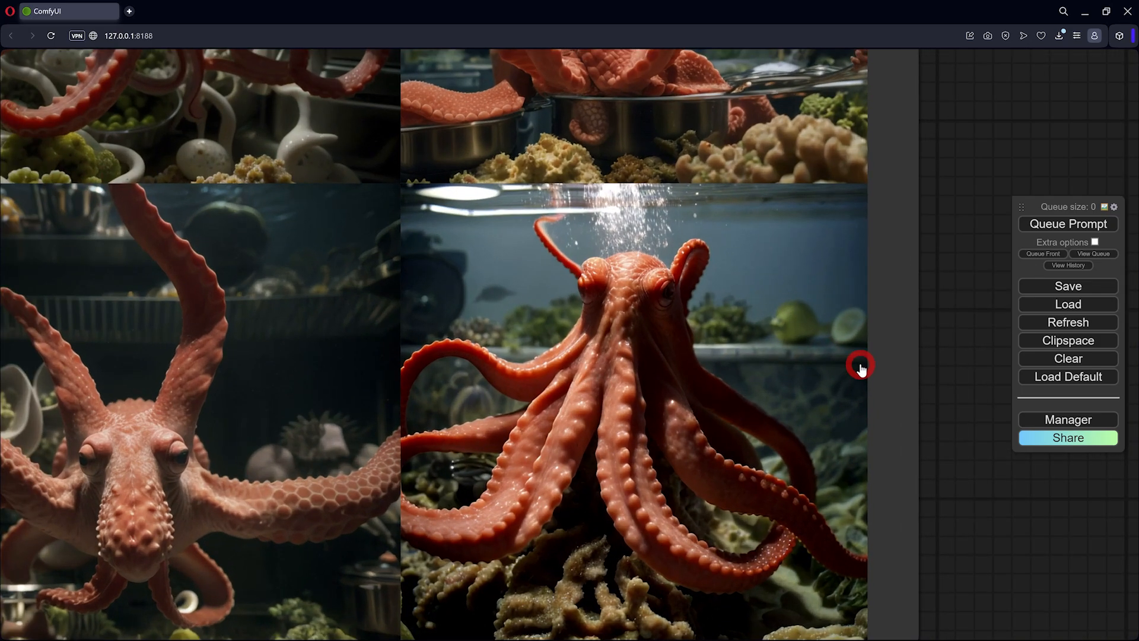
scroll(720, 312, down, 7)
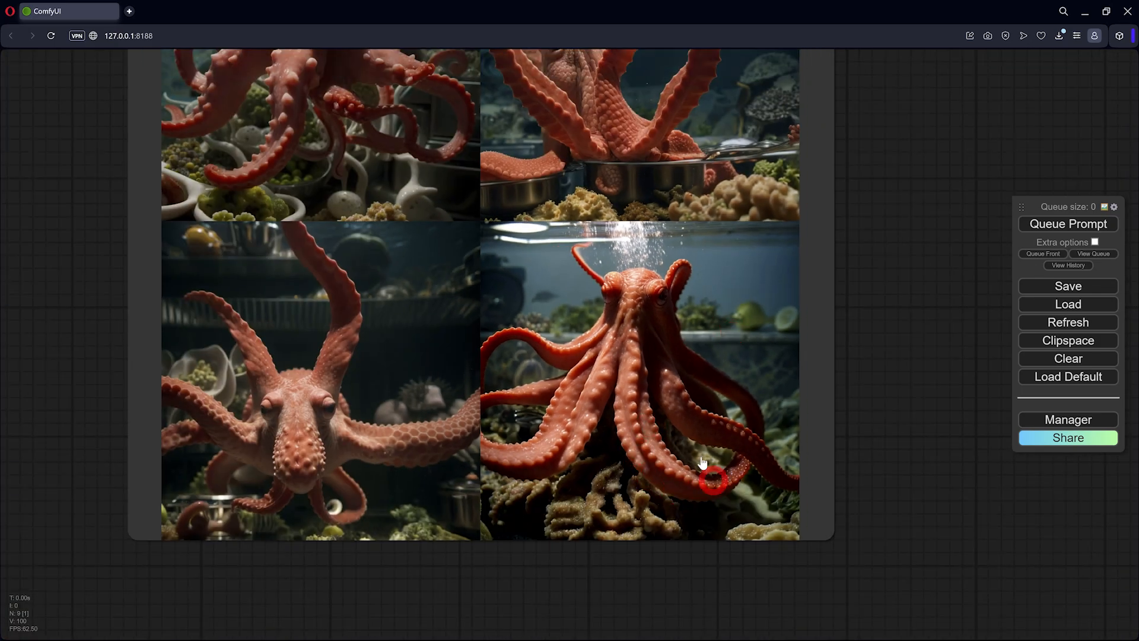
scroll(590, 325, down, 2)
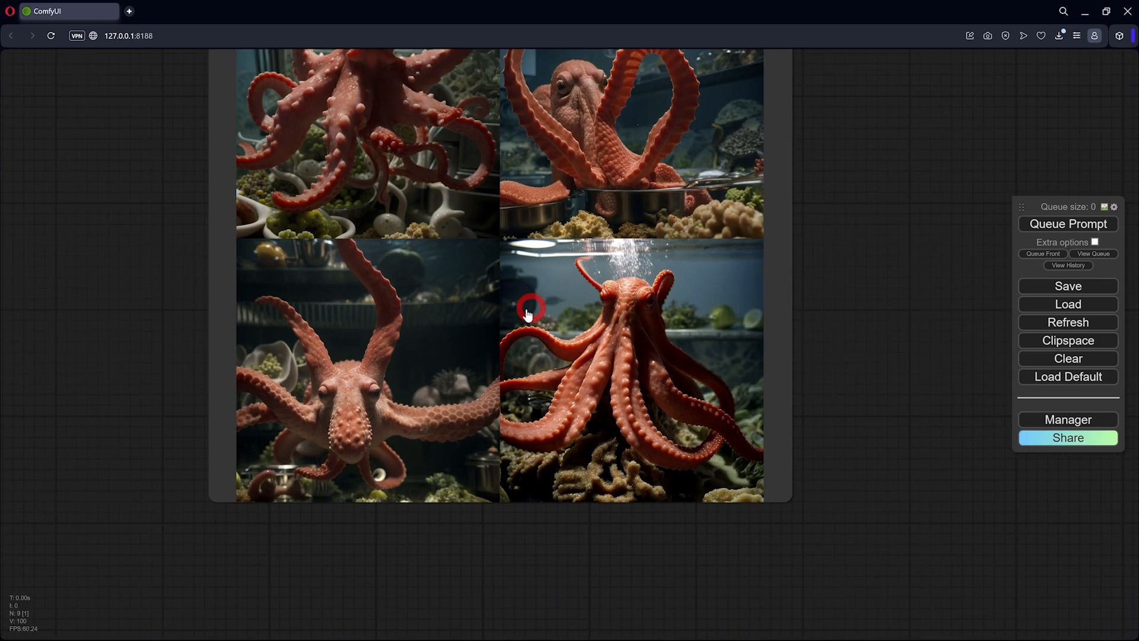
drag(163, 247, 228, 321)
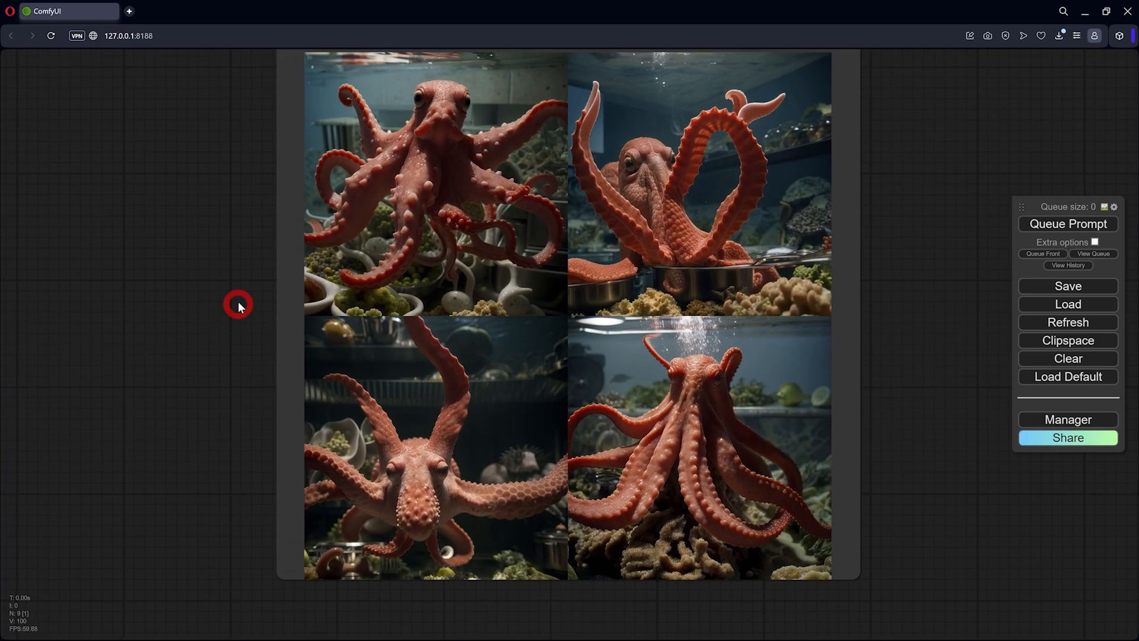
scroll(249, 275, down, 5)
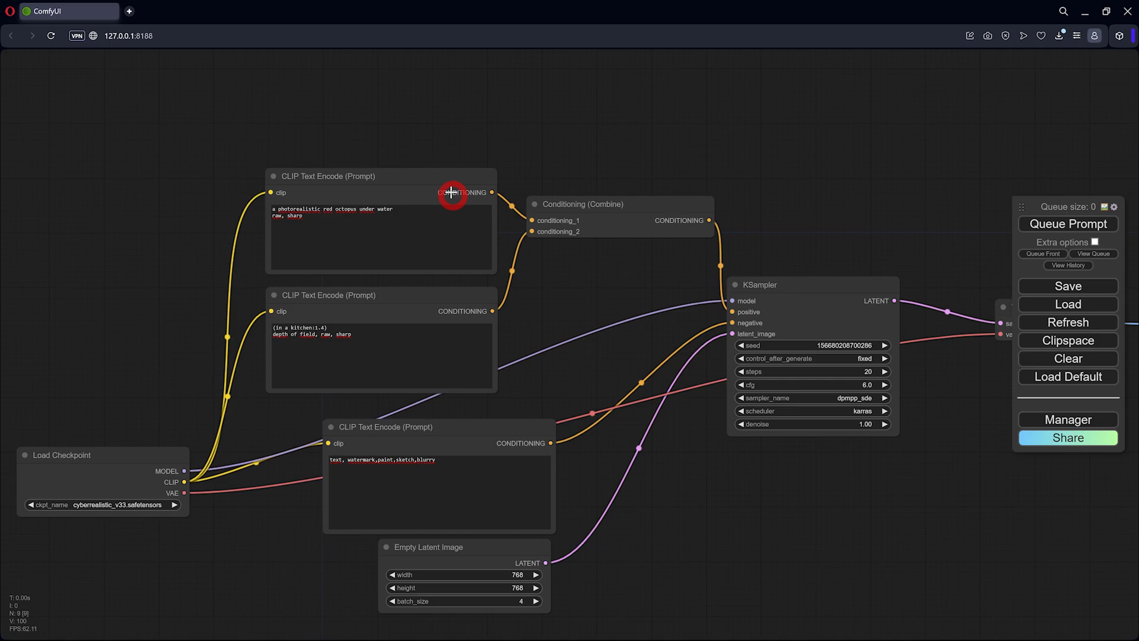
- Replace Conditioning (Combine) with ConditioningAverage, linking the first prompt to conditioning_to, the second to conditioning_from and the output to KSampler's positive input
drag(449, 190, 449, 188)
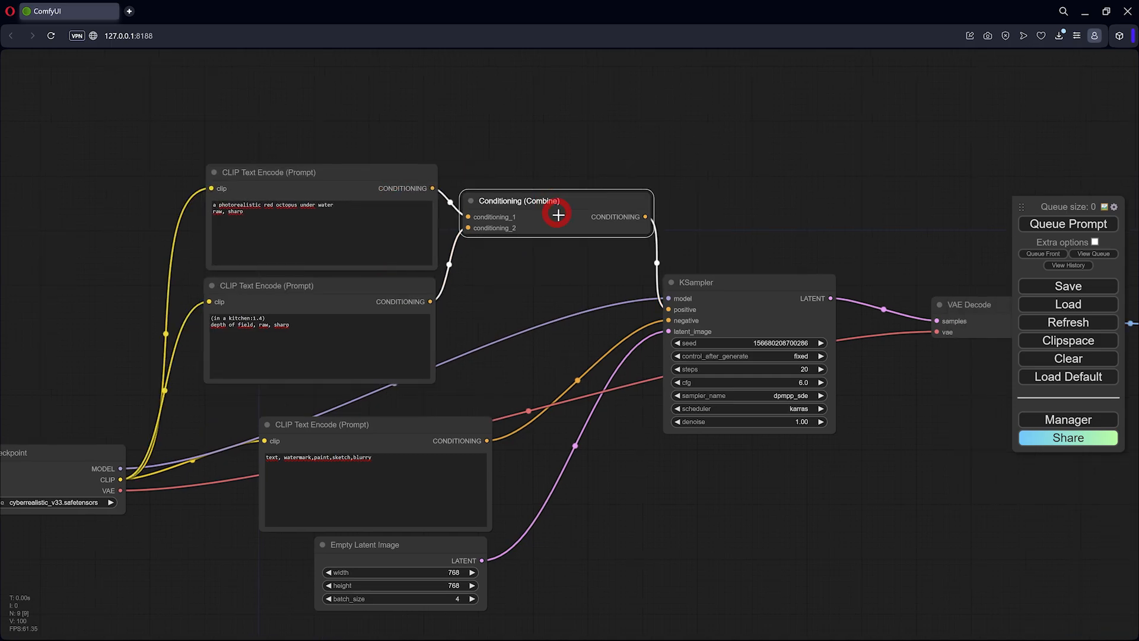
key(Delete)
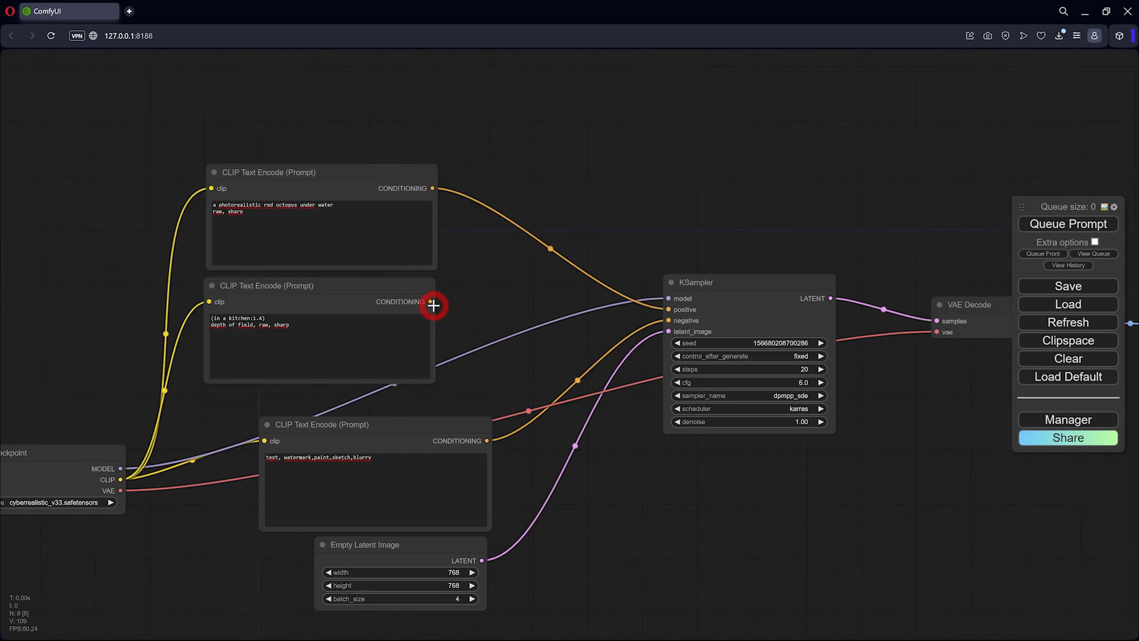
drag(433, 302, 536, 196)
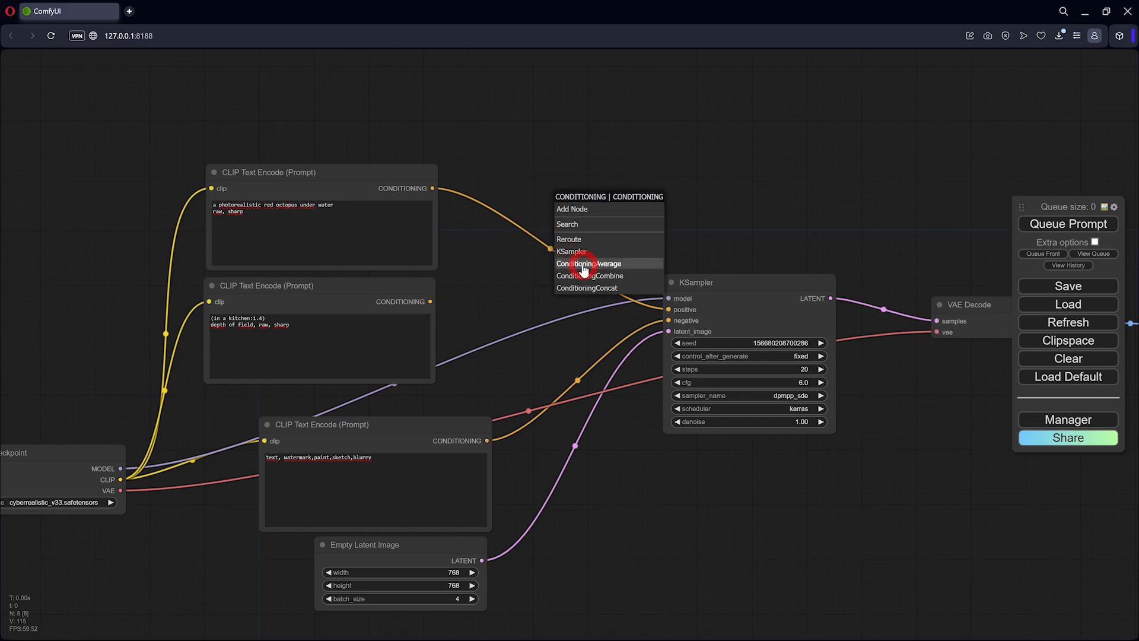
click(580, 266)
drag(430, 301, 564, 228)
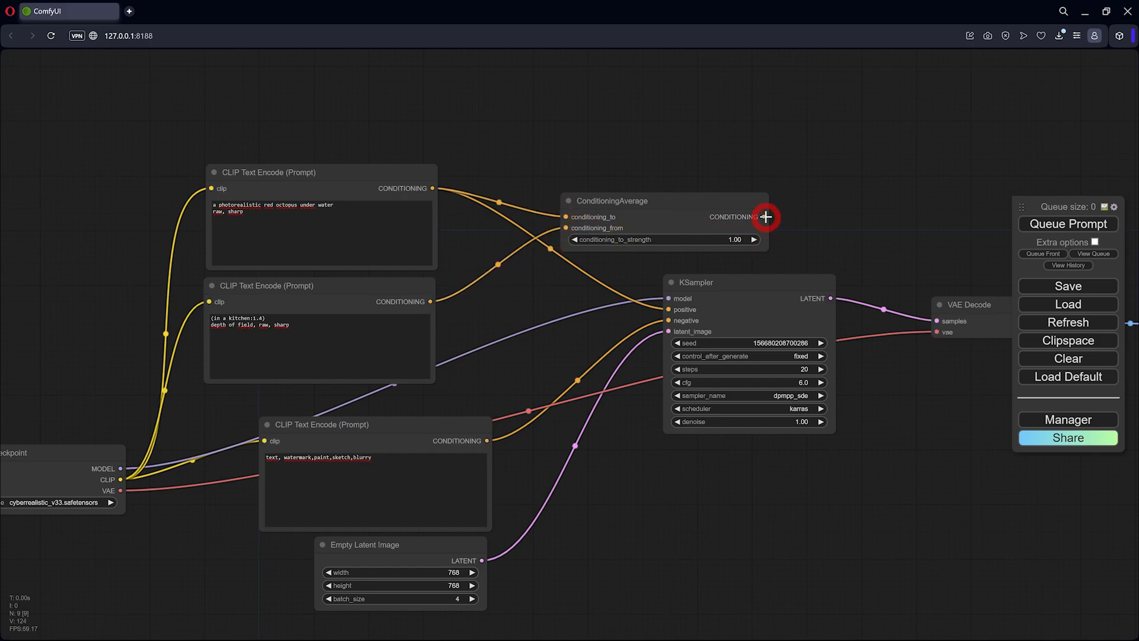
drag(766, 216, 673, 307)
- Tidy the layout of the ConditioningAverage, positive prompt and KSampler nodes so their links are clearly separated
drag(656, 201, 599, 171)
drag(389, 168, 387, 159)
click(389, 204)
click(383, 282)
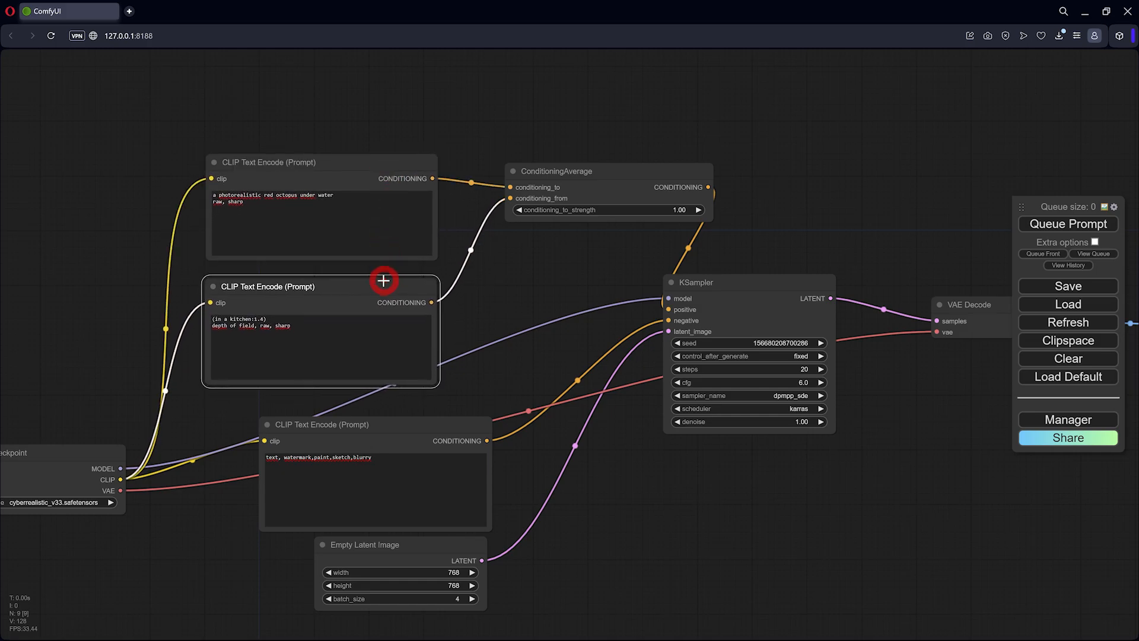
drag(383, 280, 381, 277)
drag(706, 287, 723, 286)
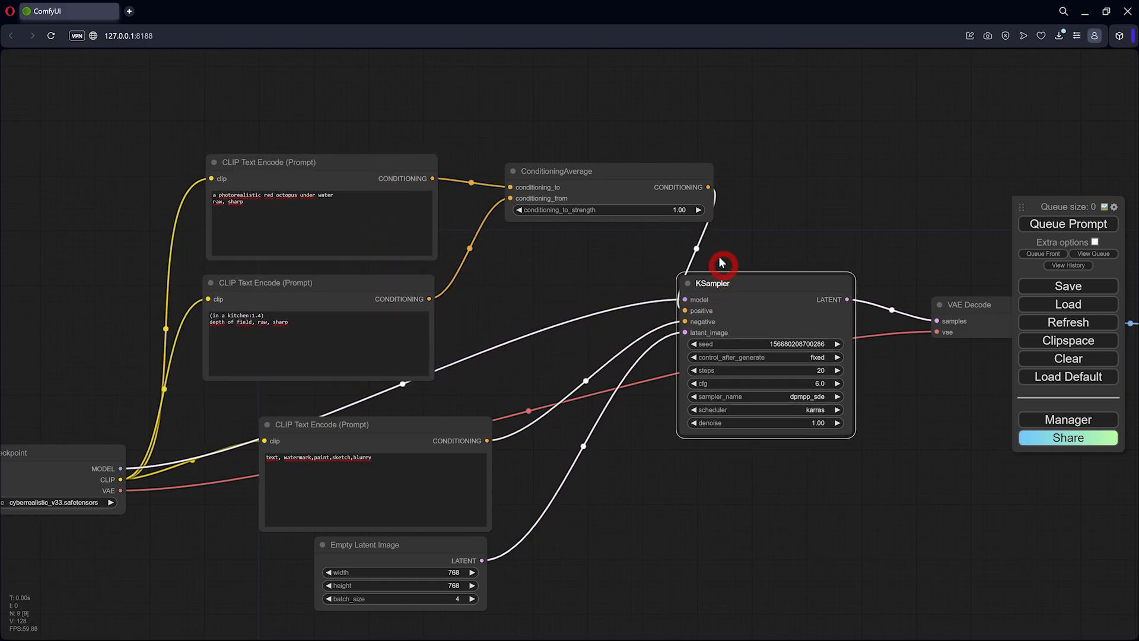
drag(665, 173, 646, 179)
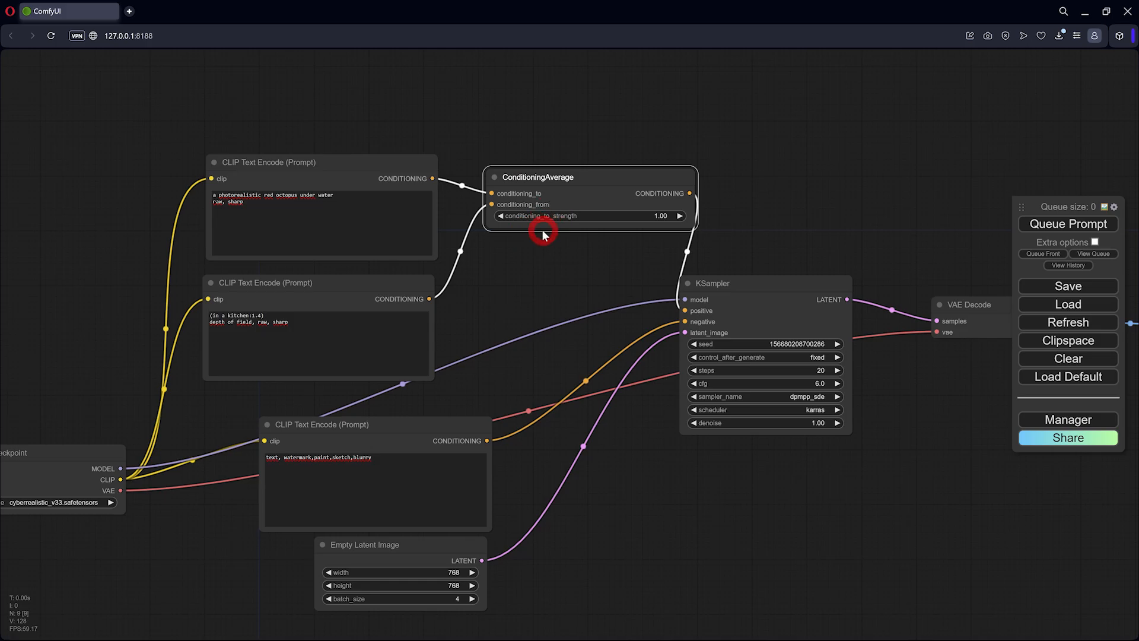
- Remove the brackets and weight from the second positive prompt so its first line reads "in a kitchen"
scroll(542, 243, up, 2)
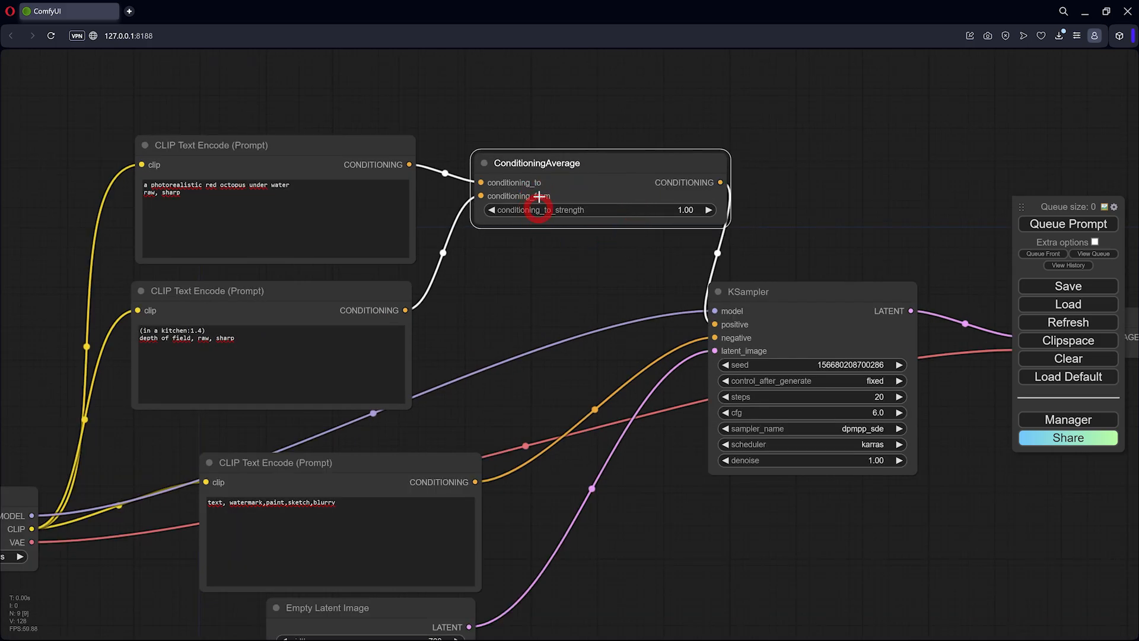
click(178, 343)
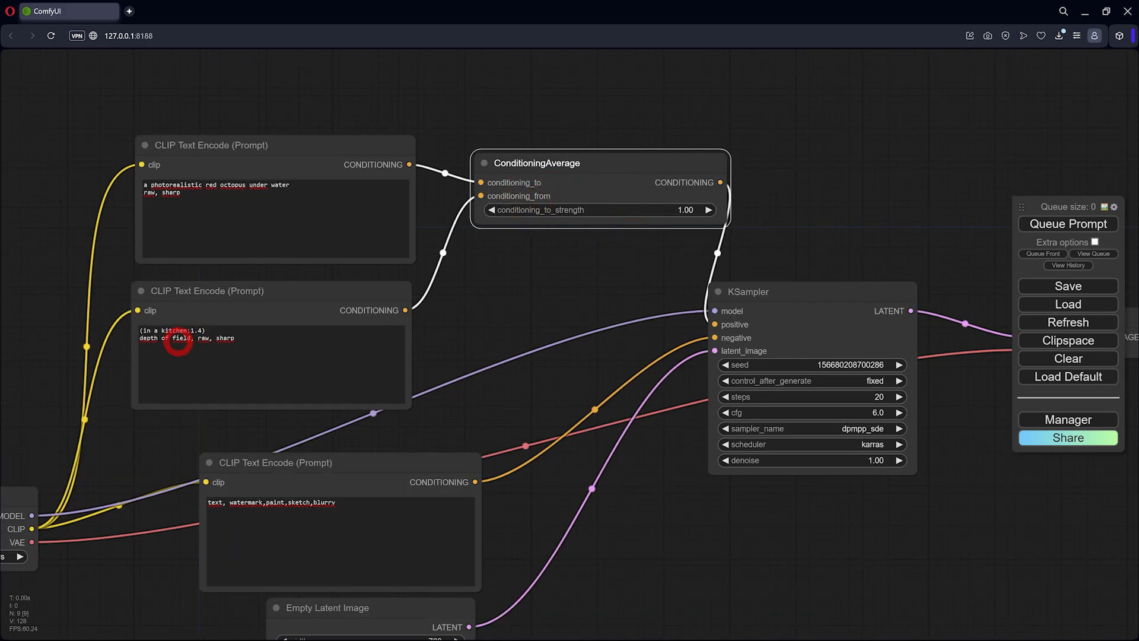
click(260, 346)
key(BackSpace)
key(BackSpace)
key(BackSpace)
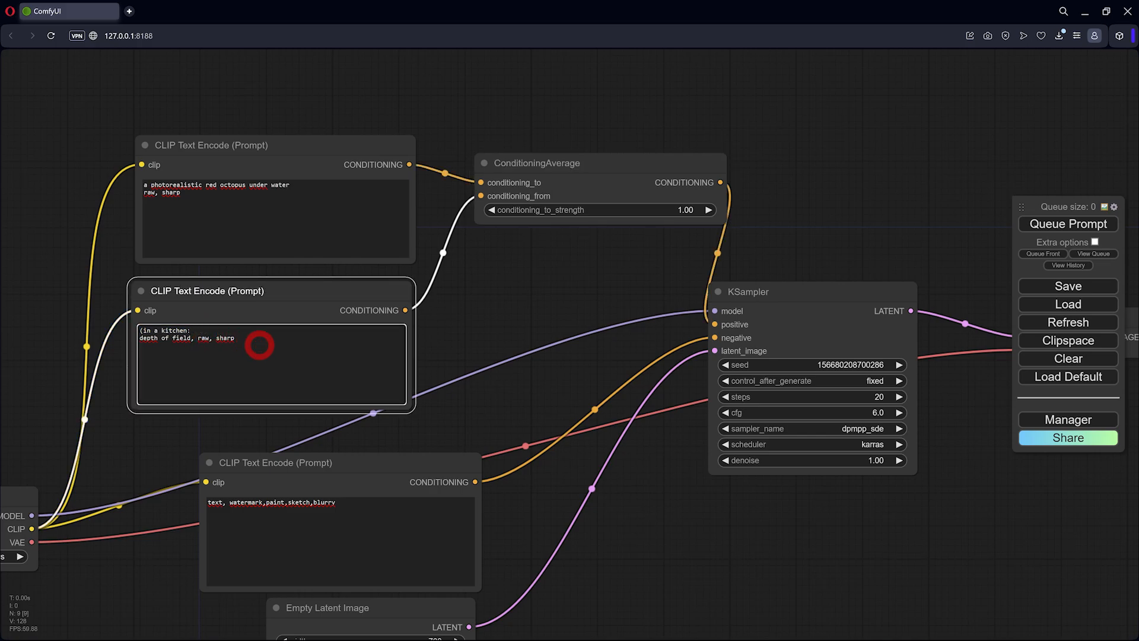
key(Delete)
click(305, 216)
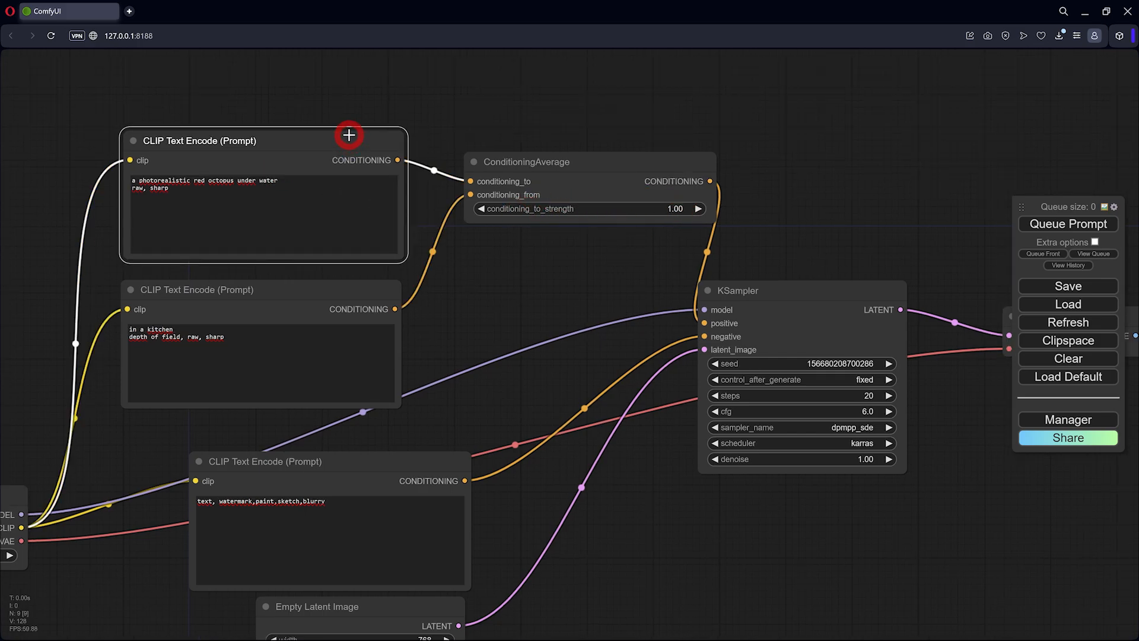
- Generate the images with ConditioningAverage's conditioning_to_strength at 1.00 and view the octopus results
drag(349, 134, 354, 139)
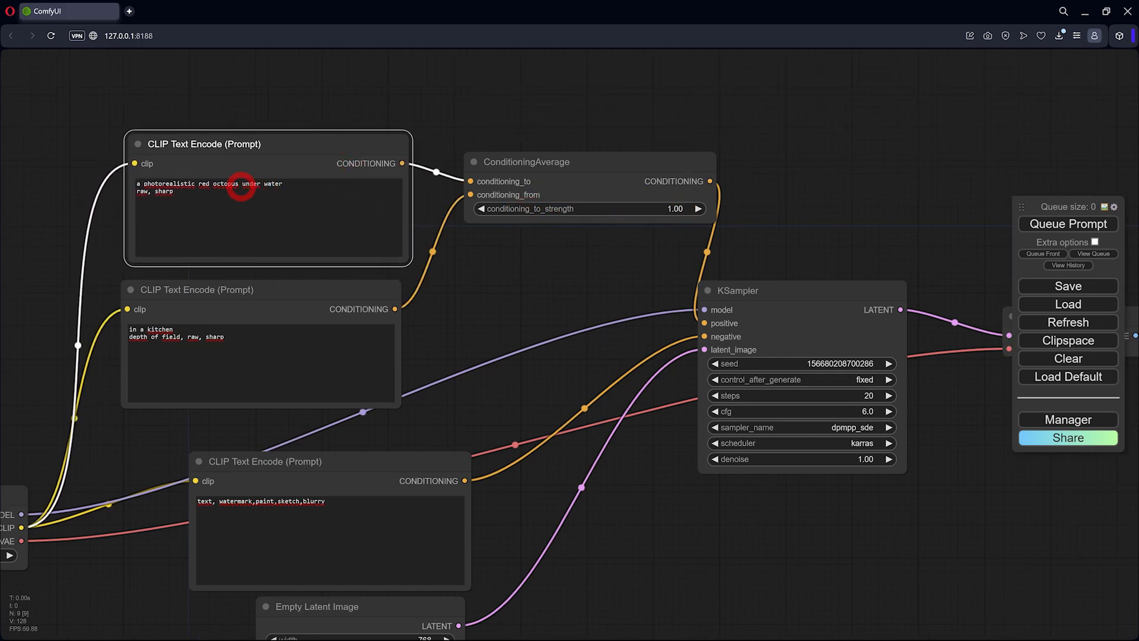
drag(585, 259, 443, 242)
scroll(502, 260, down, 6)
drag(723, 385, 596, 357)
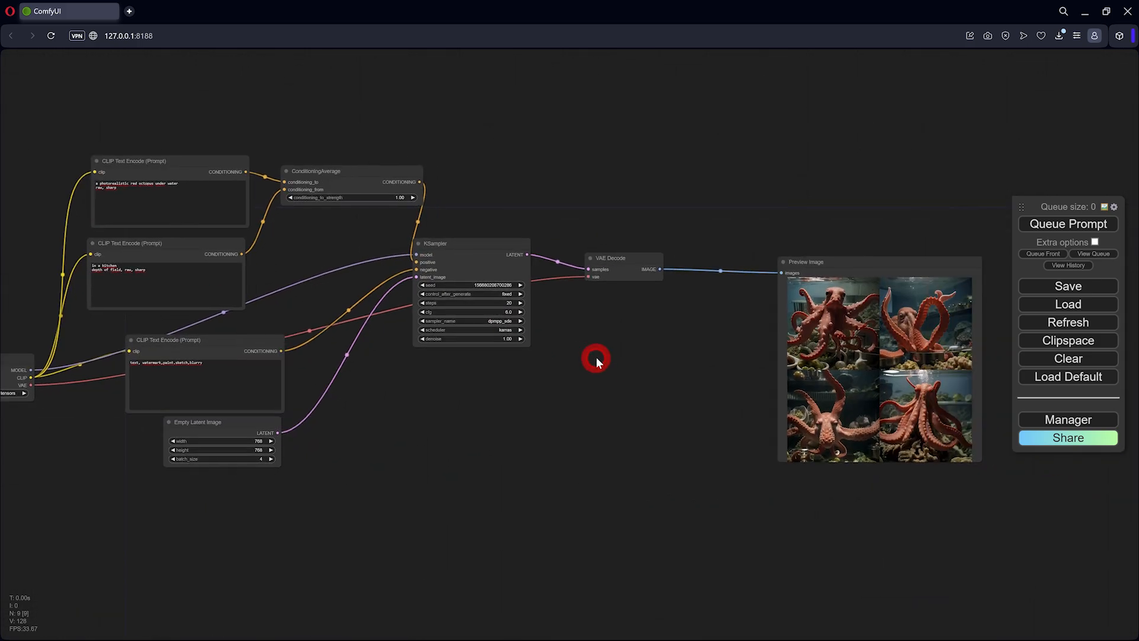
click(1044, 224)
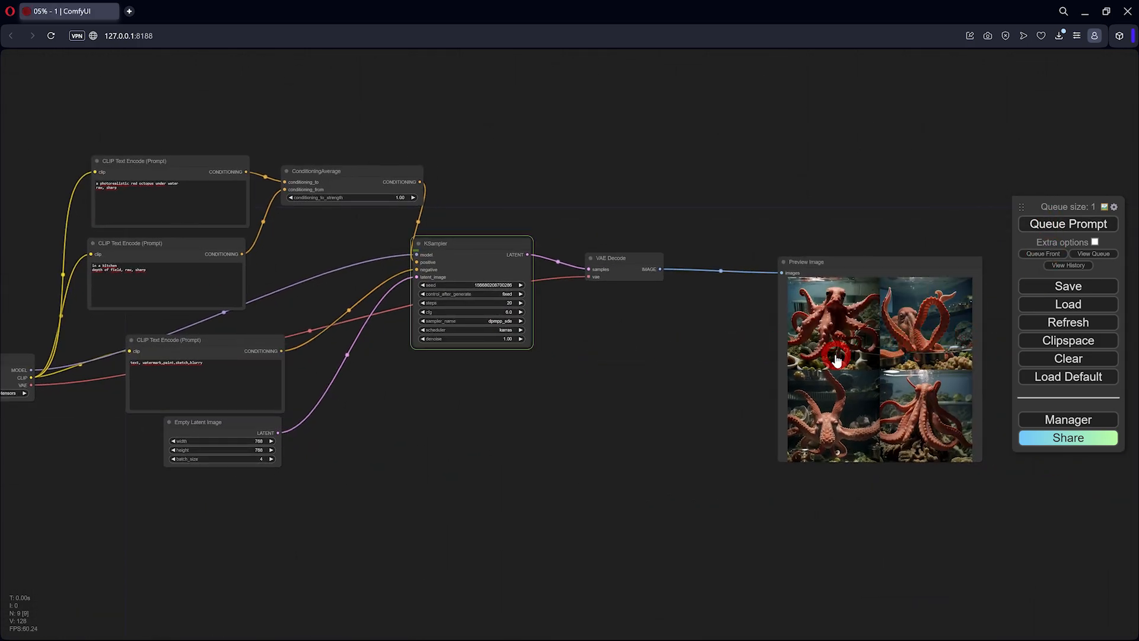
scroll(583, 401, up, 2)
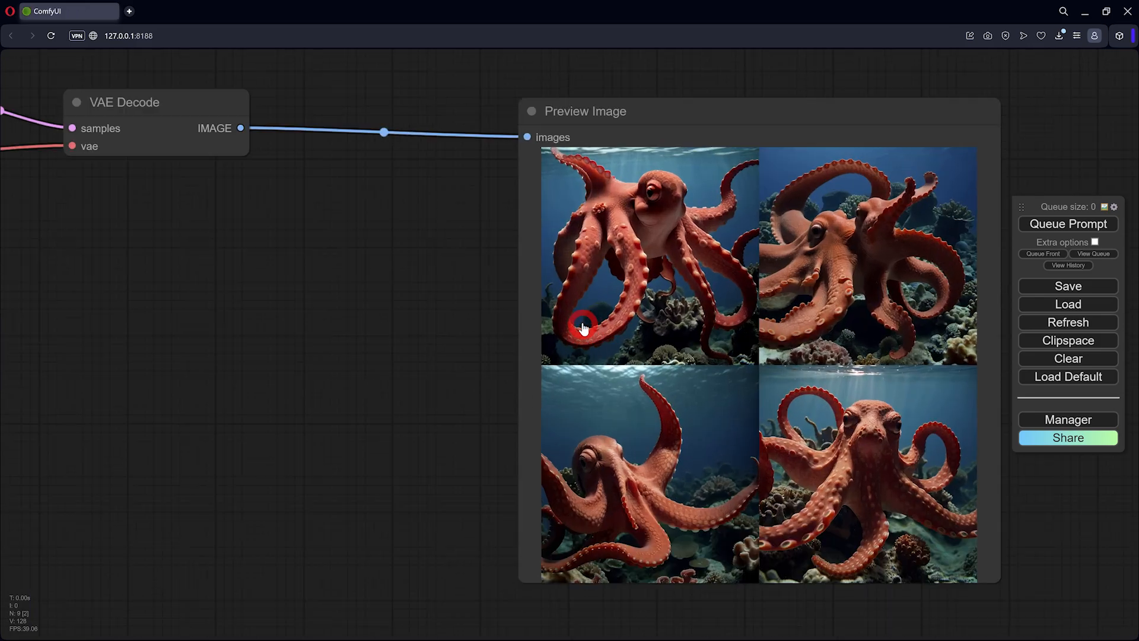
scroll(582, 328, up, 1)
- Set ConditioningAverage's conditioning_to_strength to 0.50 and generate a new batch of images
drag(530, 335, 388, 340)
drag(319, 336, 295, 335)
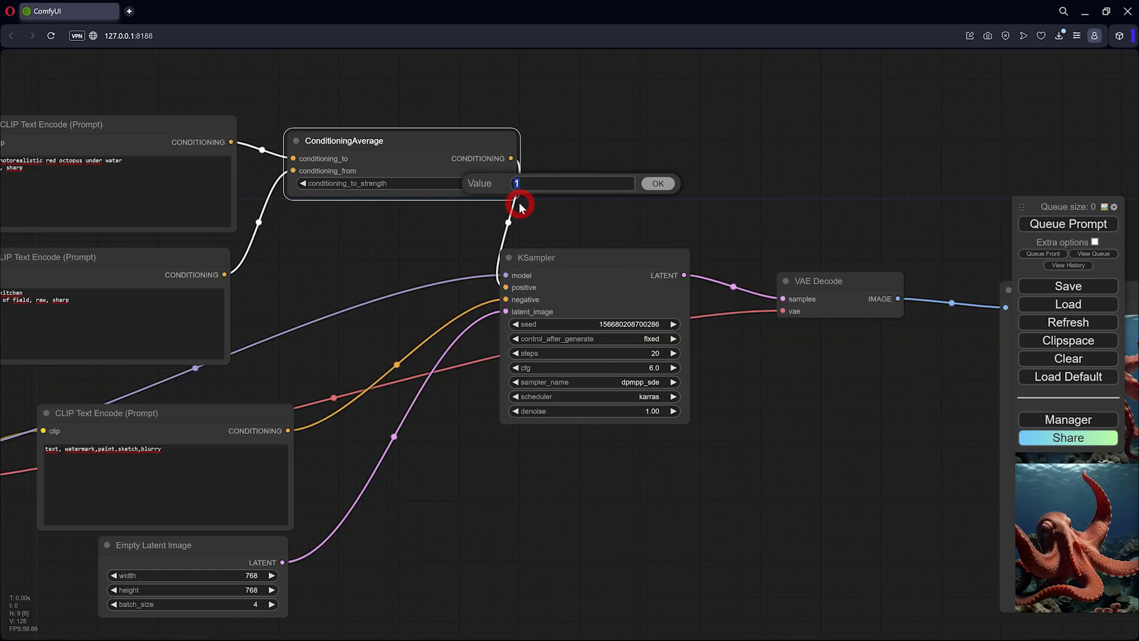
text(5)
key(Return)
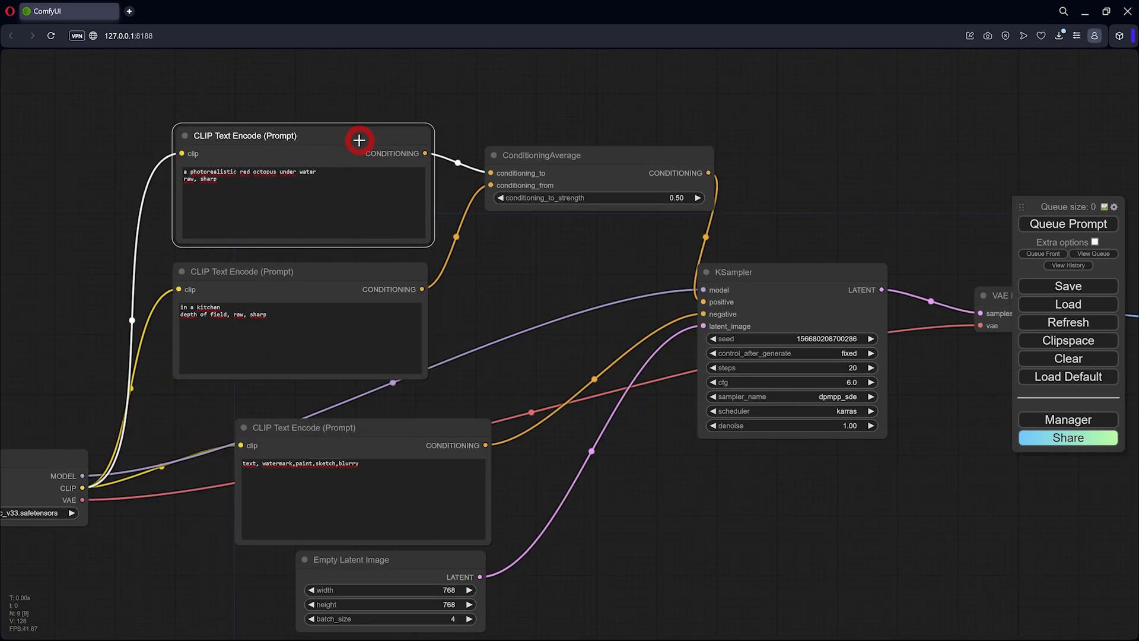
drag(359, 143, 358, 144)
drag(357, 277, 360, 268)
drag(561, 276, 423, 276)
click(1090, 225)
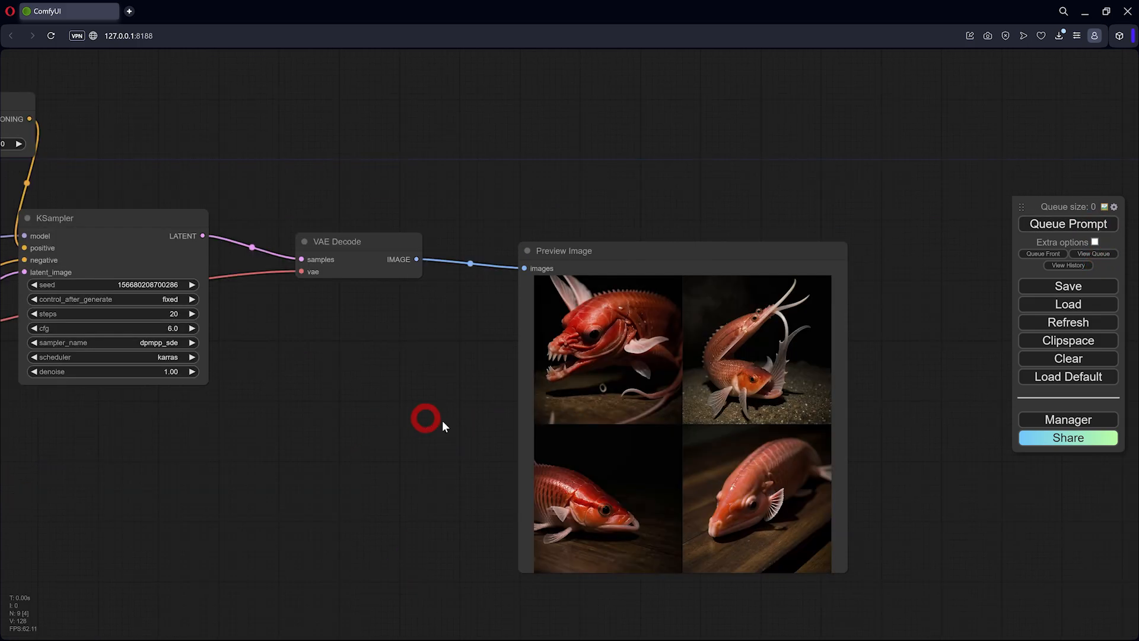
- Inspect the four images generated at 0.50 strength for how the octopus and kitchen prompts are blended
scroll(780, 474, up, 8)
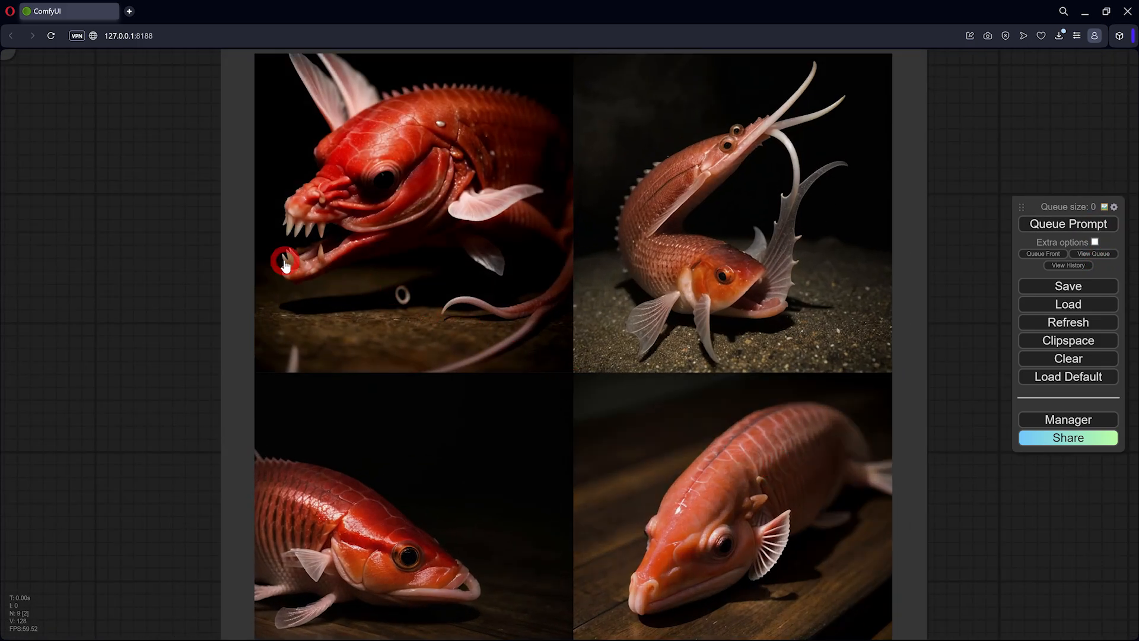
drag(216, 244, 209, 290)
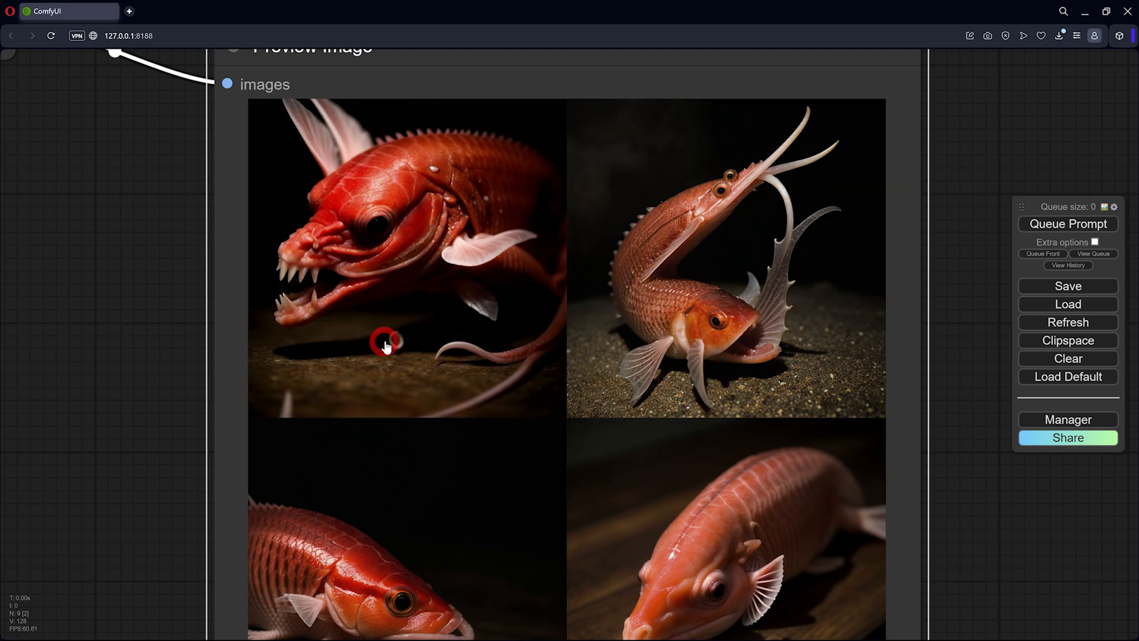
scroll(386, 337, up, 2)
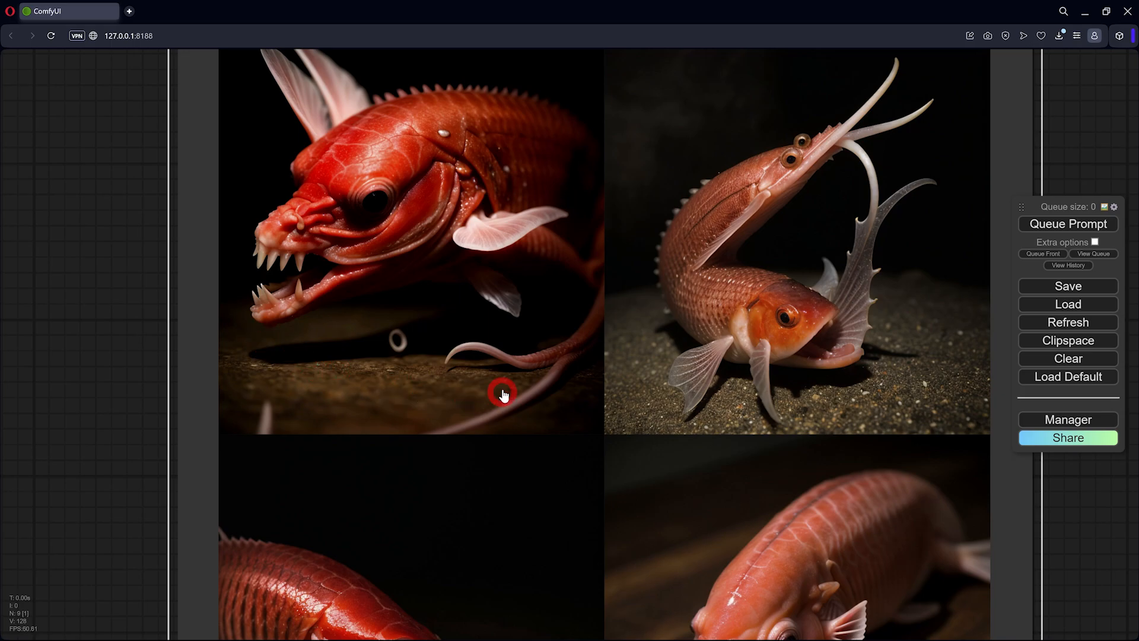
scroll(365, 365, down, 2)
drag(145, 392, 152, 198)
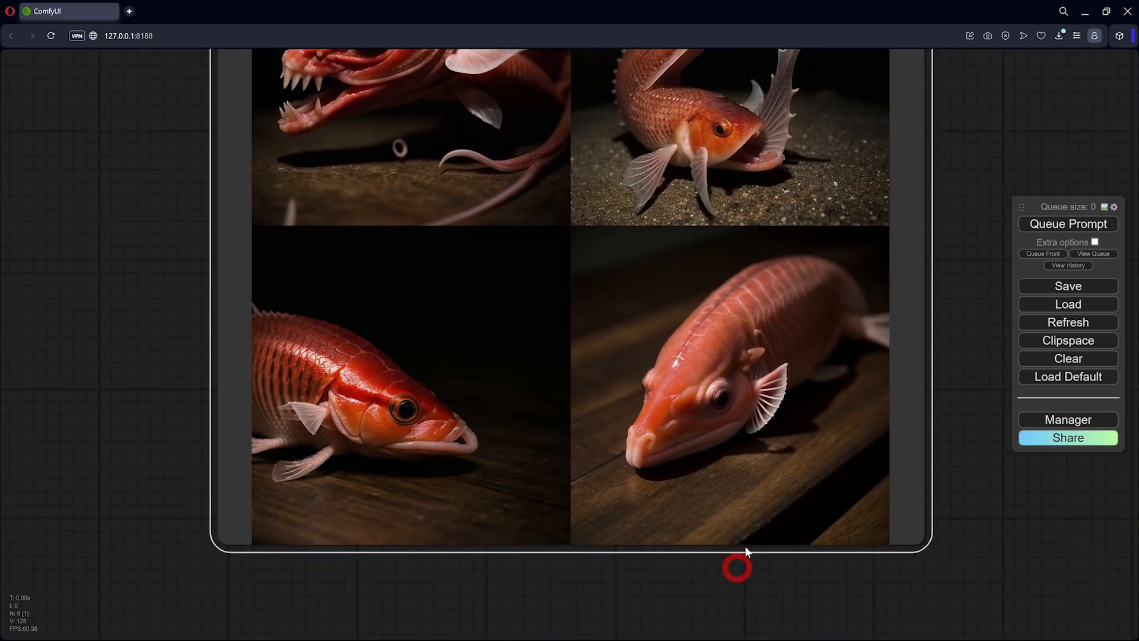
scroll(760, 368, up, 2)
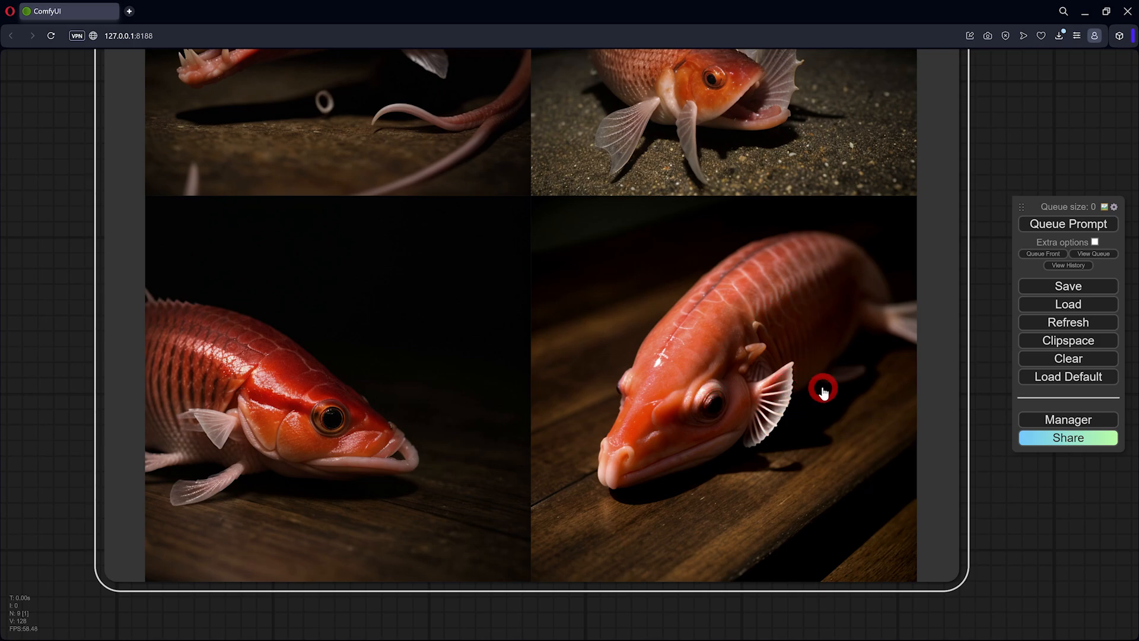
scroll(825, 391, down, 2)
scroll(825, 391, down, 2)
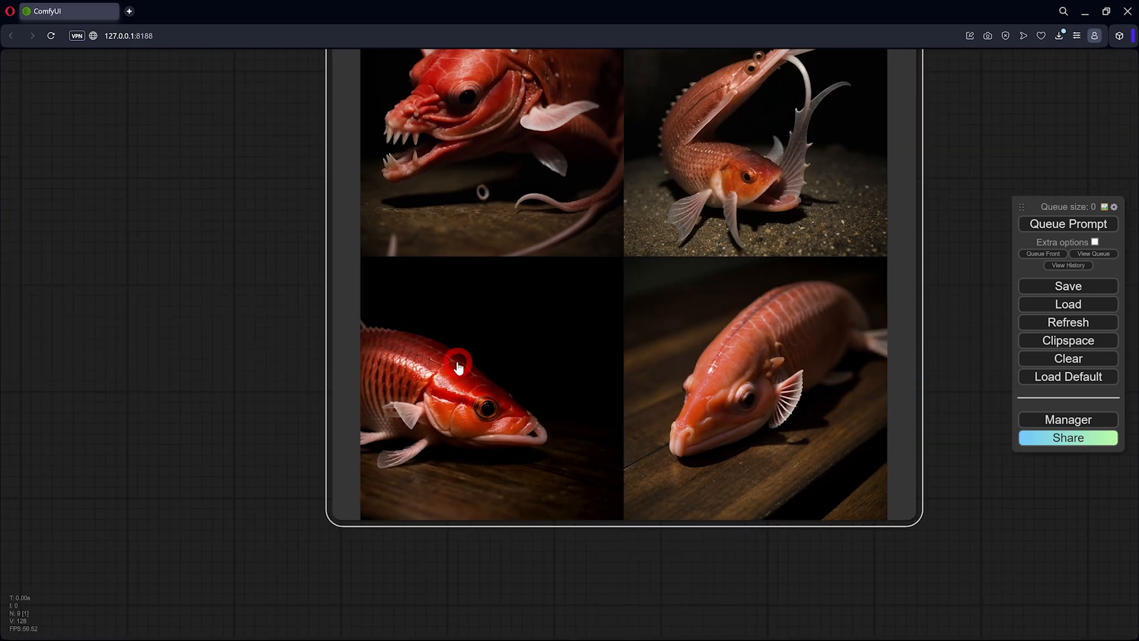
drag(921, 203, 901, 293)
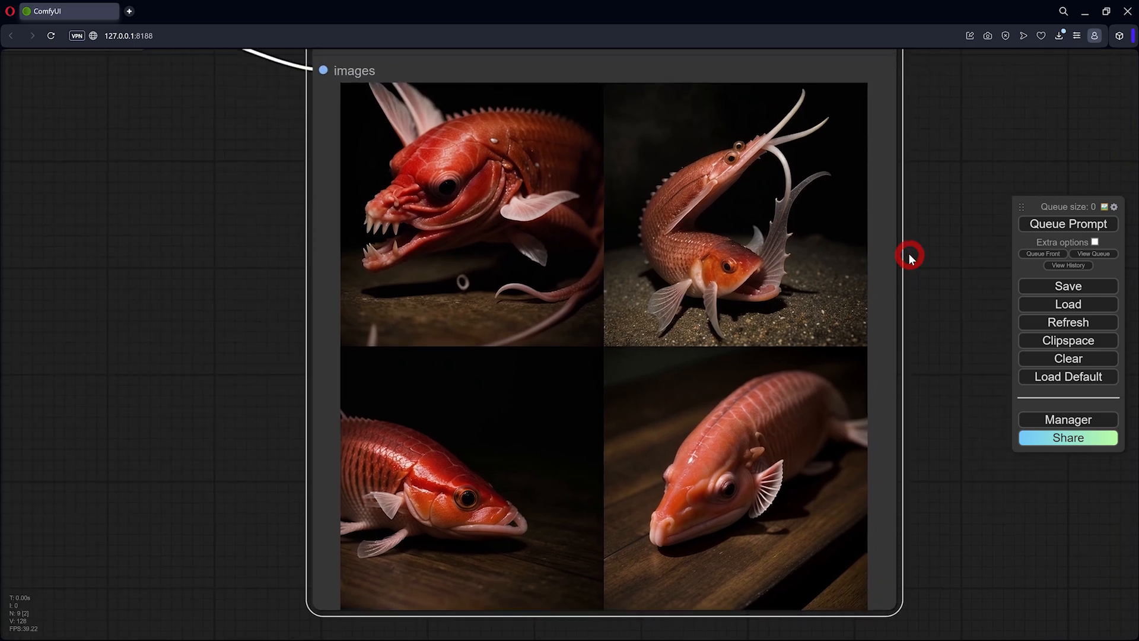
scroll(571, 287, up, 2)
scroll(422, 226, down, 3)
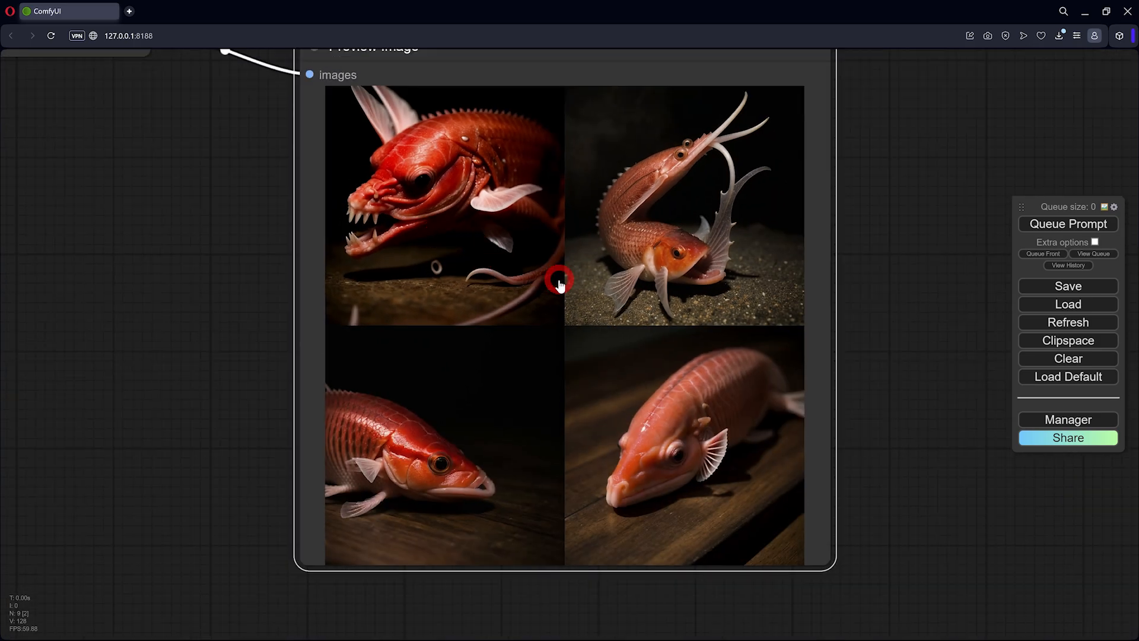
scroll(555, 281, down, 3)
scroll(470, 191, up, 3)
scroll(470, 191, up, 3)
scroll(710, 302, down, 3)
drag(969, 465, 940, 408)
scroll(930, 425, down, 6)
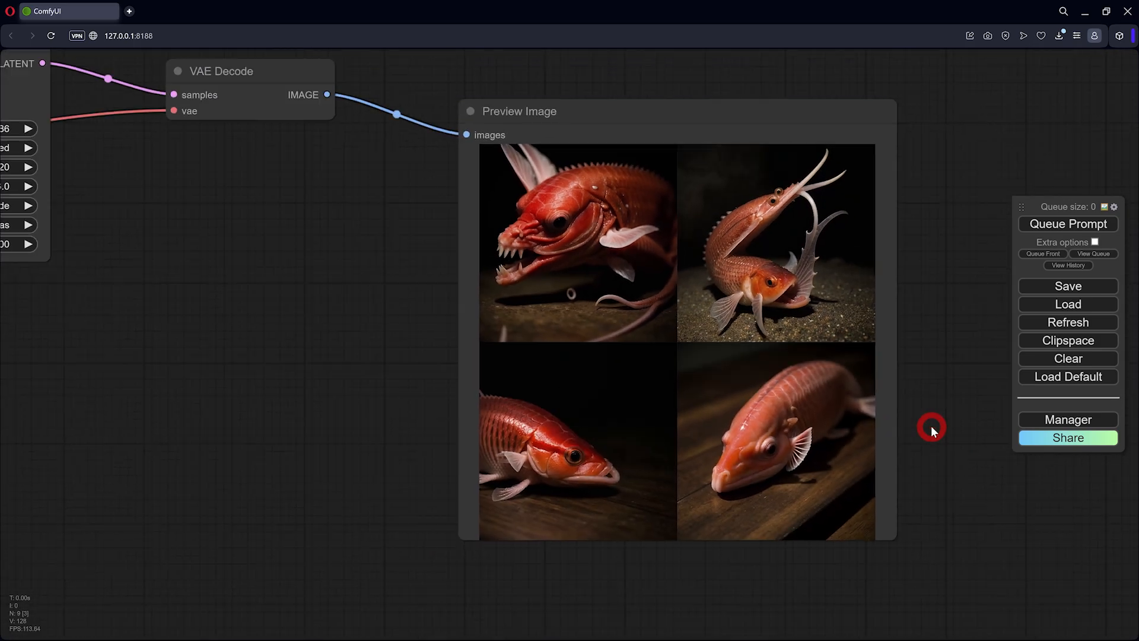
- Set ConditioningAverage's conditioning_to_strength to 0.15, generate a new batch and view the resulting images
drag(163, 355, 488, 475)
scroll(413, 226, up, 3)
drag(424, 254, 541, 273)
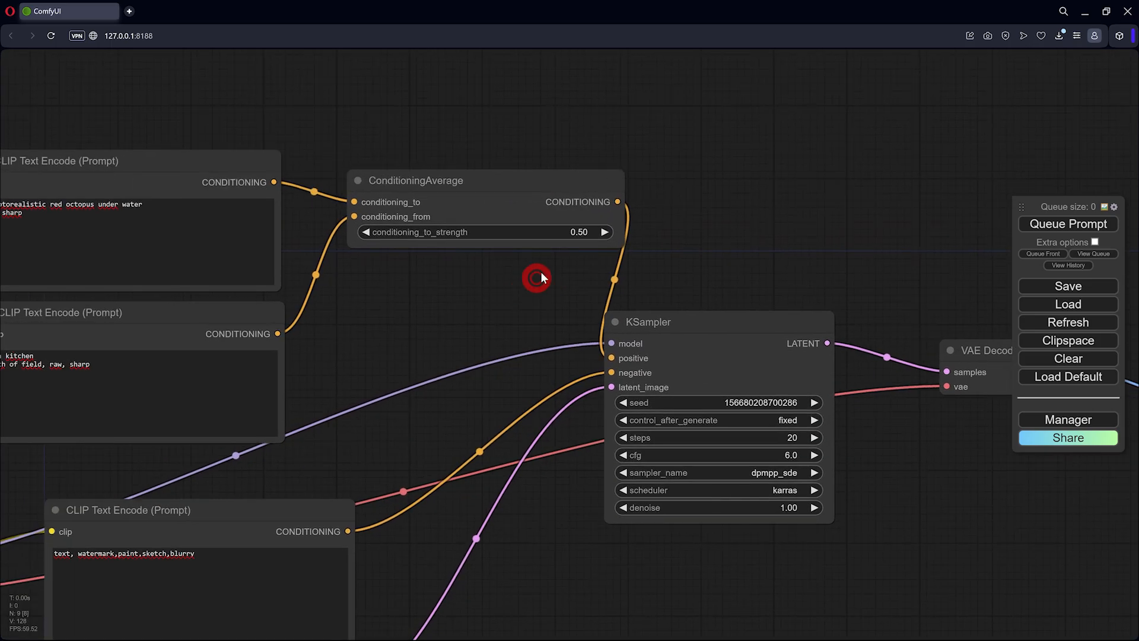
drag(566, 233, 551, 232)
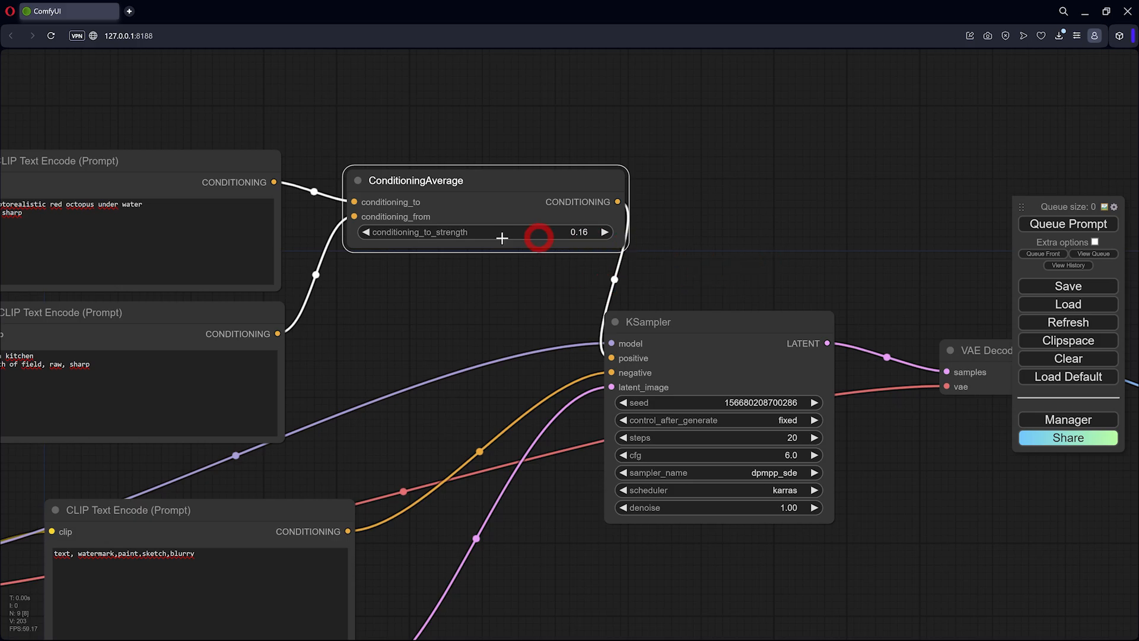
click(1068, 225)
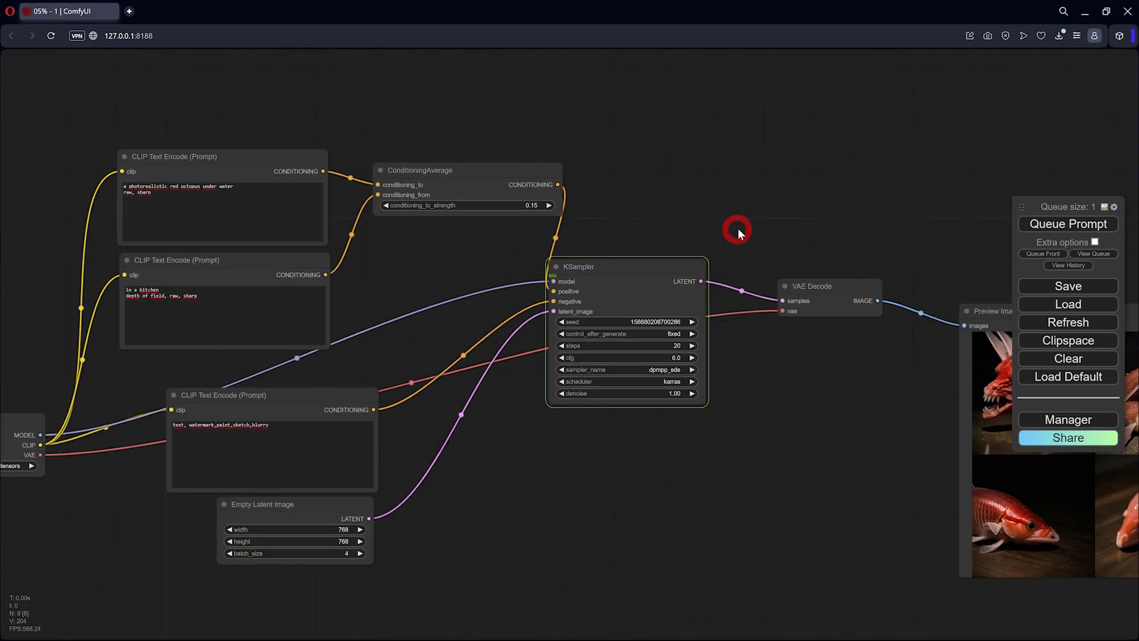
scroll(738, 228, down, 2)
drag(792, 348, 599, 329)
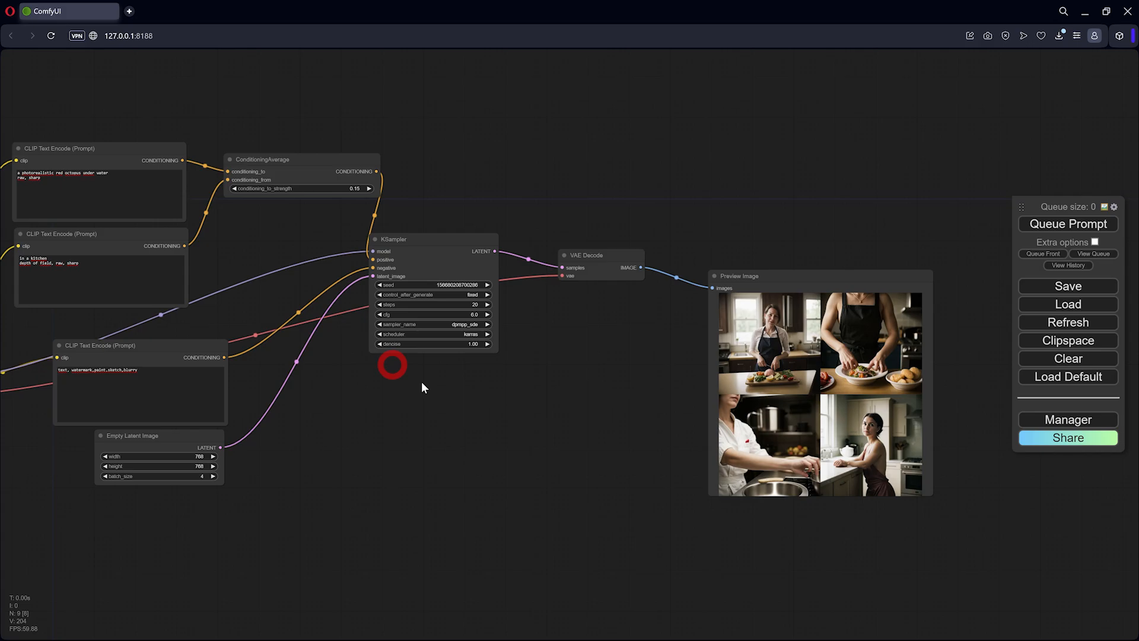
scroll(423, 387, up, 6)
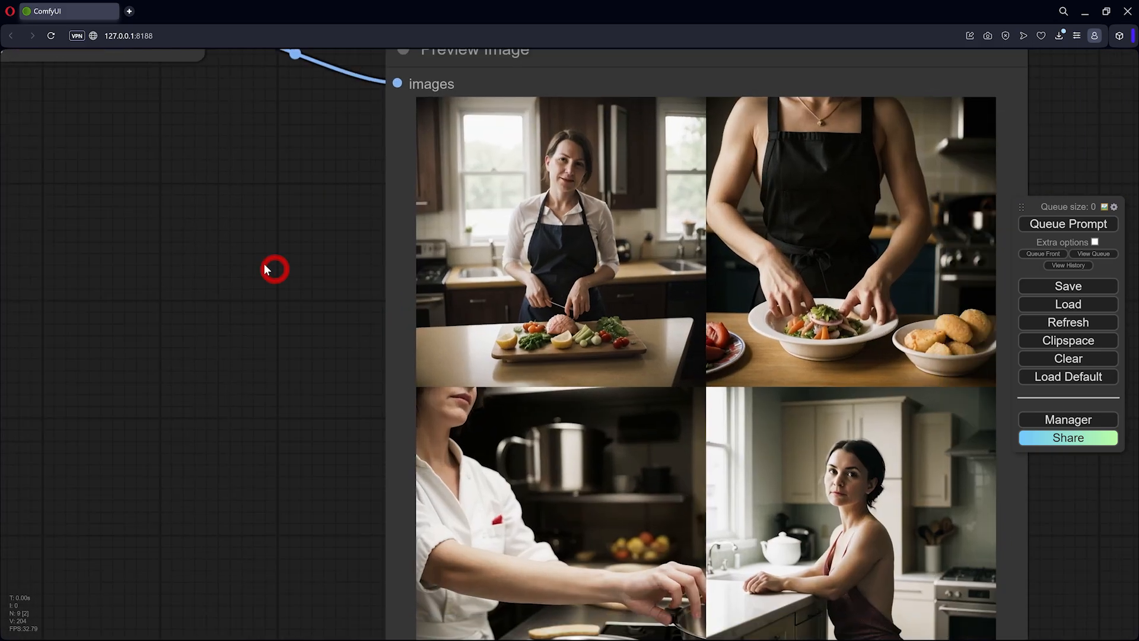
drag(264, 269, 245, 217)
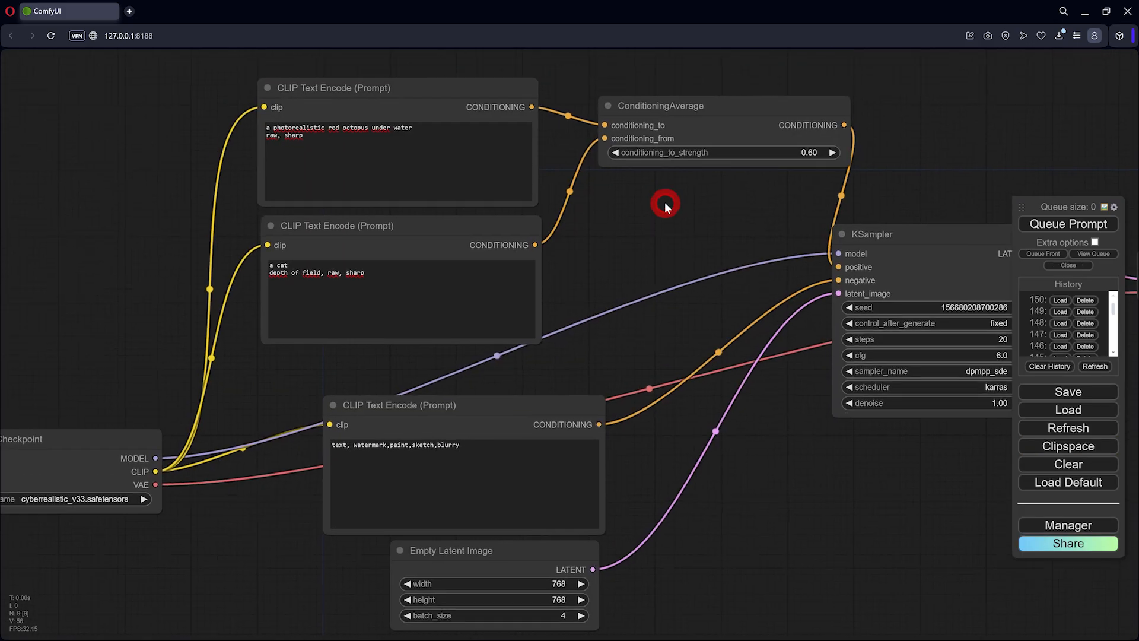
- Review the second positive prompt and the ConditioningAverage strength used for the octopus and cat blend
drag(289, 265, 164, 255)
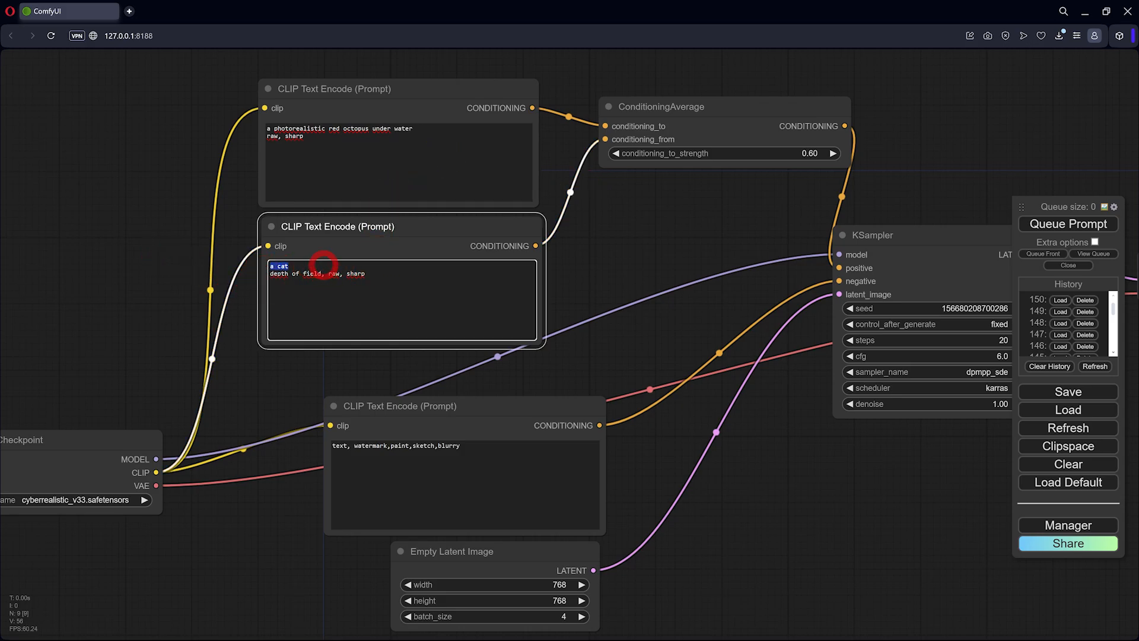
click(322, 265)
drag(775, 108, 771, 109)
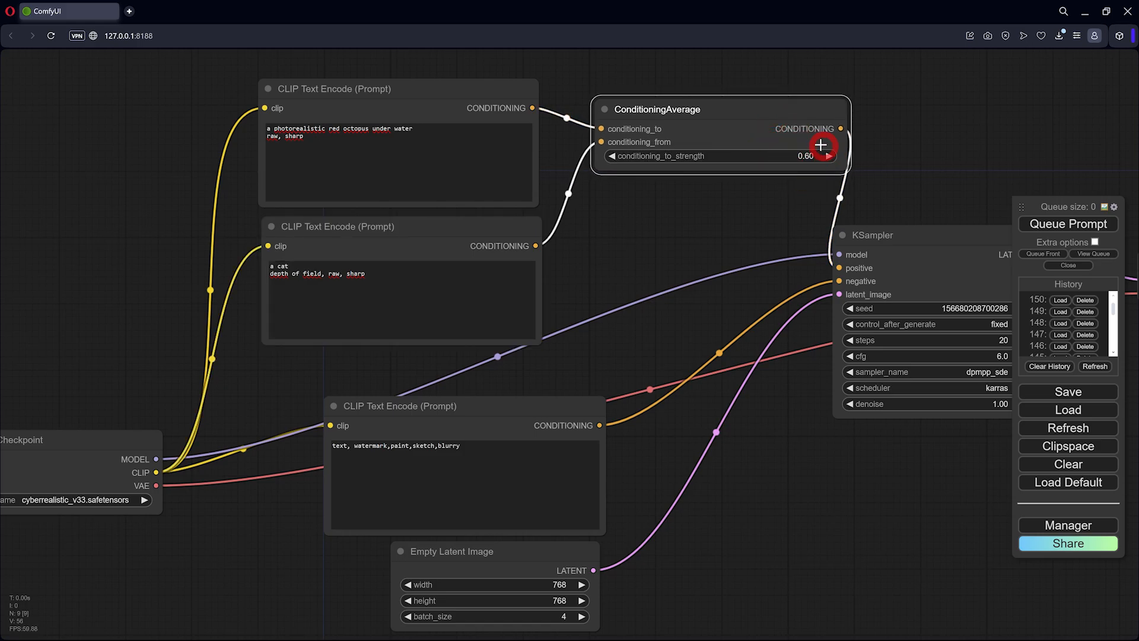
drag(792, 193, 293, 185)
- Inspect the four previewed images for a mixture of octopus and cat features
drag(863, 180, 465, 94)
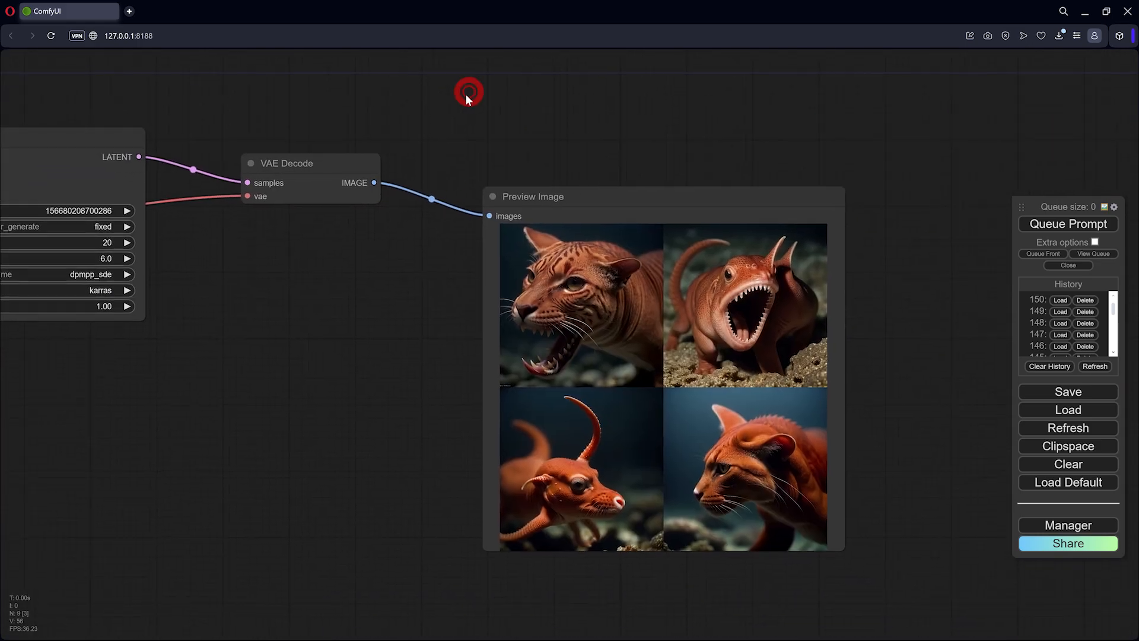
scroll(433, 337, up, 3)
drag(431, 338, 265, 286)
scroll(836, 254, up, 2)
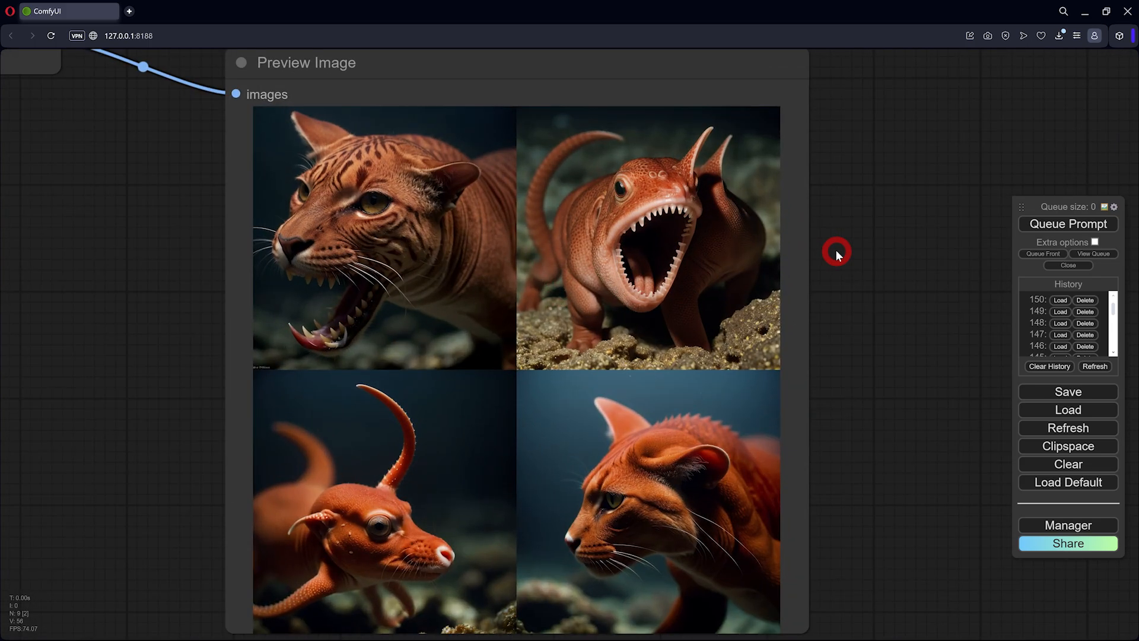
scroll(346, 299, down, 1)
drag(346, 300, 310, 175)
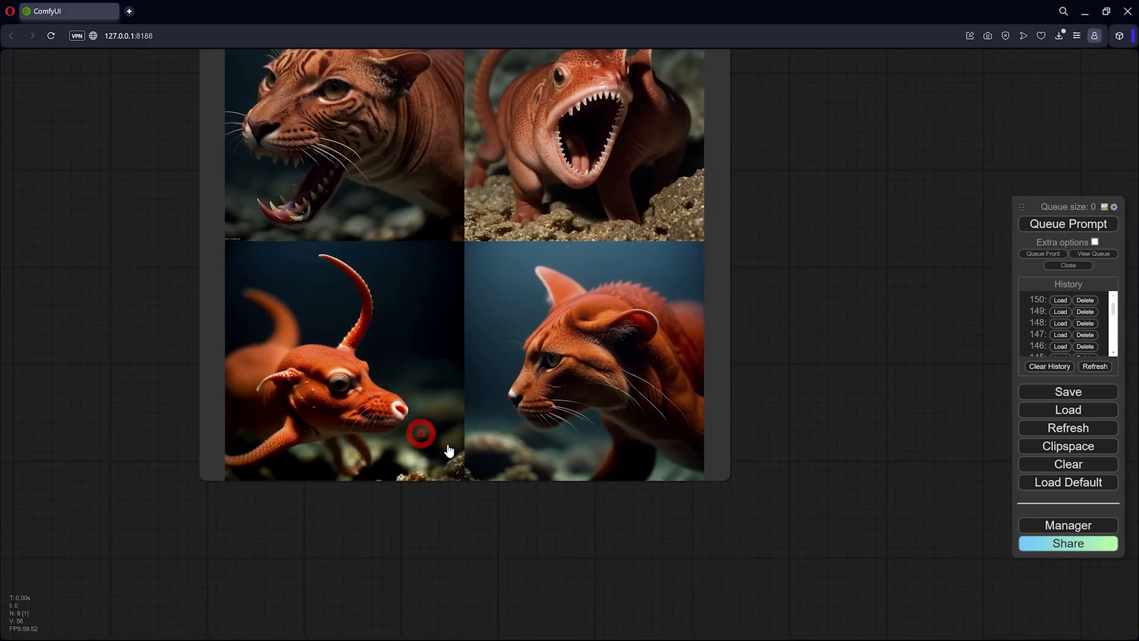
scroll(449, 431, up, 4)
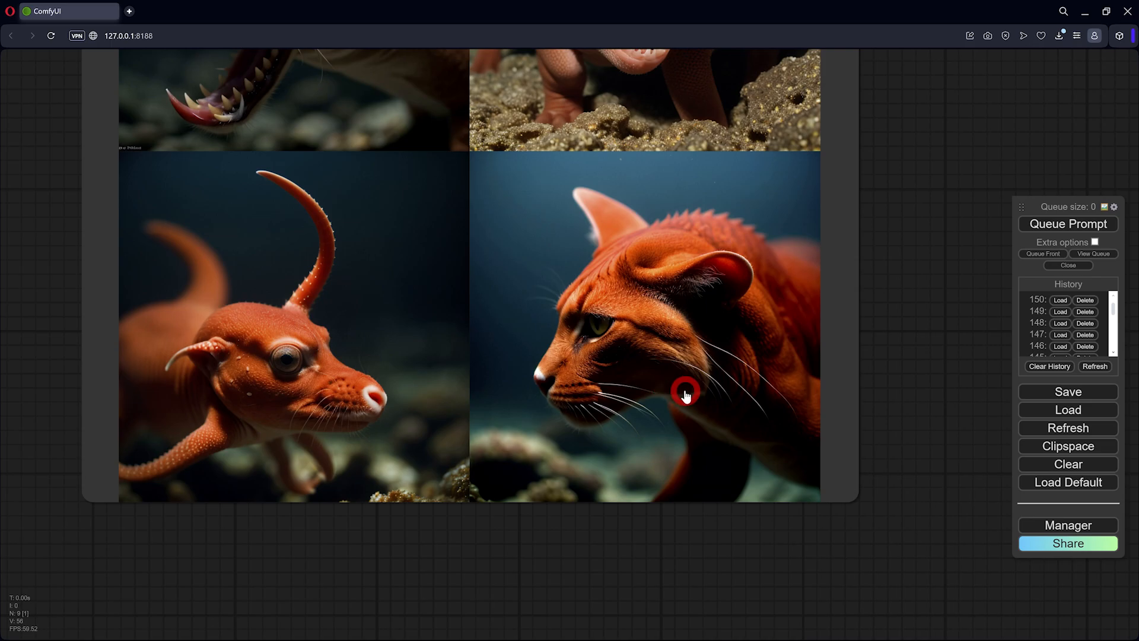
scroll(355, 325, up, 2)
scroll(364, 323, down, 8)
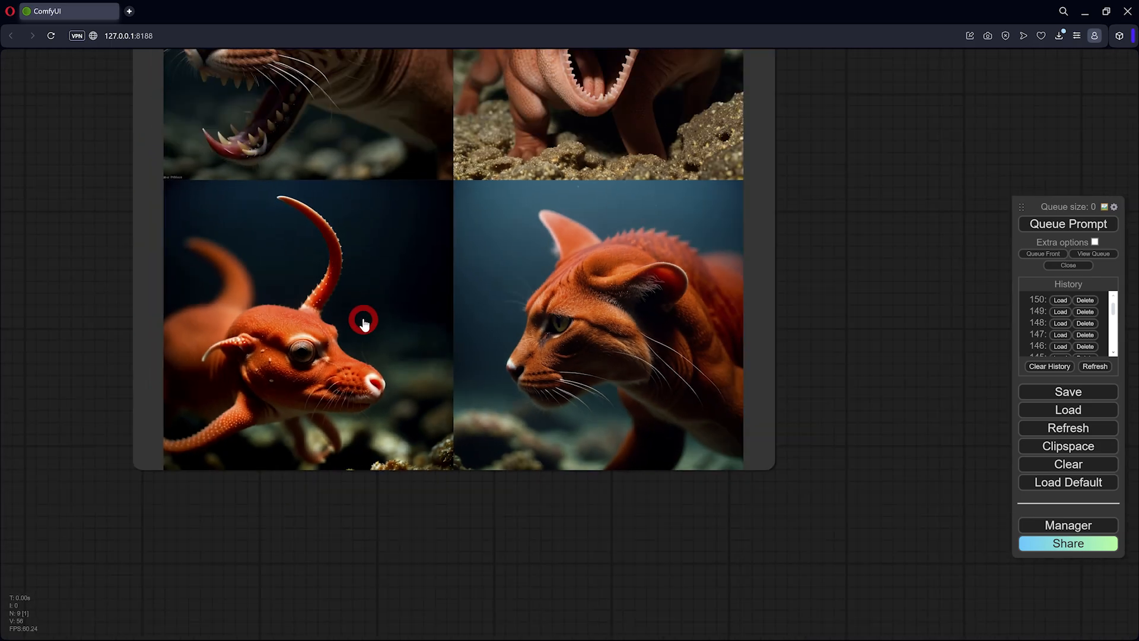
- Shift the two positive prompt nodes slightly and delete the ConditioningAverage node
drag(159, 270, 912, 472)
drag(510, 245, 473, 330)
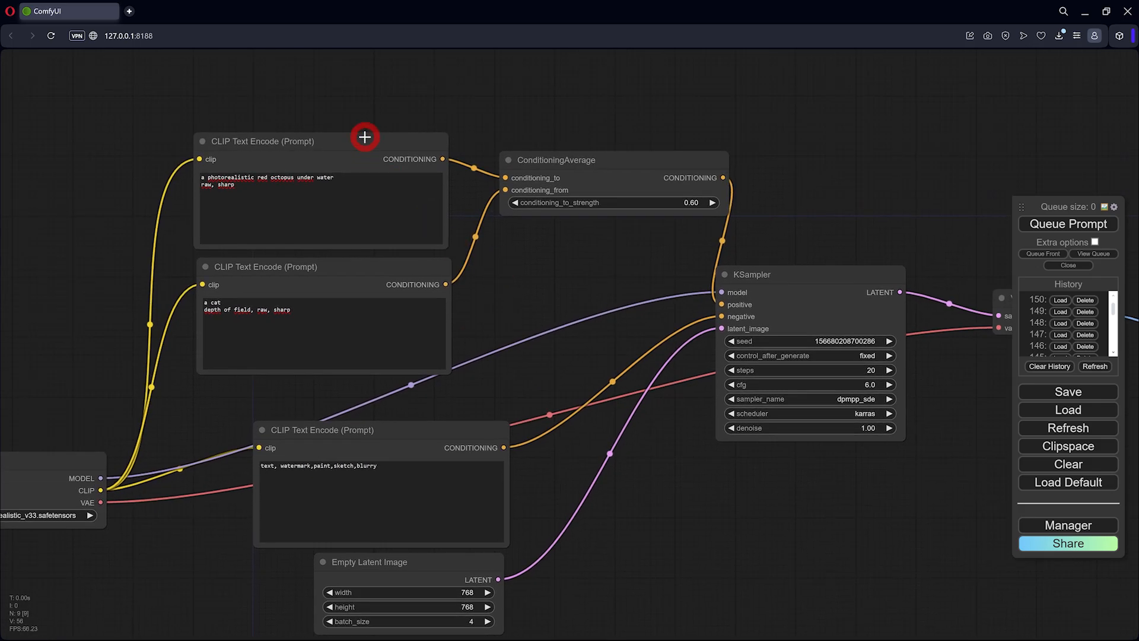
drag(364, 137, 358, 128)
drag(373, 269, 363, 263)
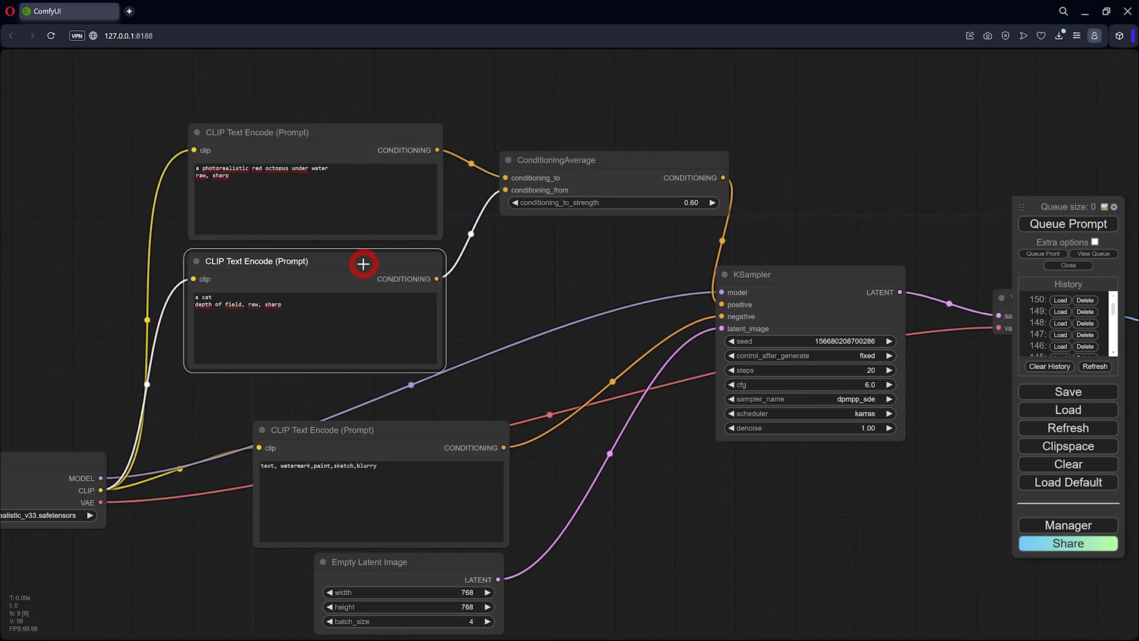
drag(552, 270, 482, 297)
drag(506, 192, 513, 189)
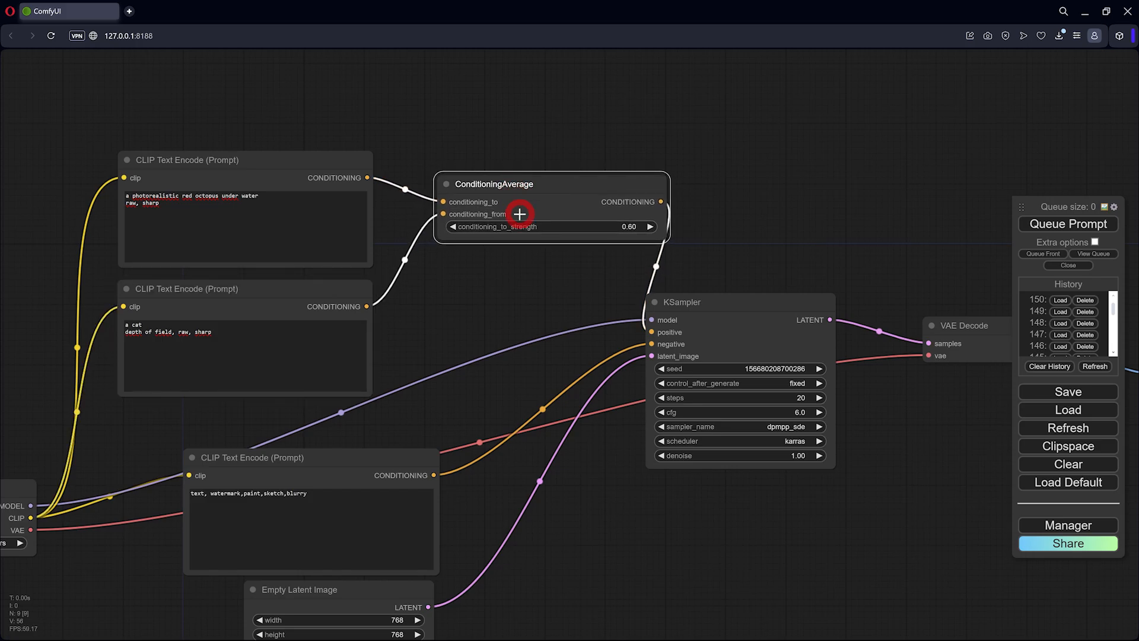
key(Delete)
- Add a ConditioningSetTimestepRange node to the empty area between the positive prompts and KSampler
double_click(544, 155)
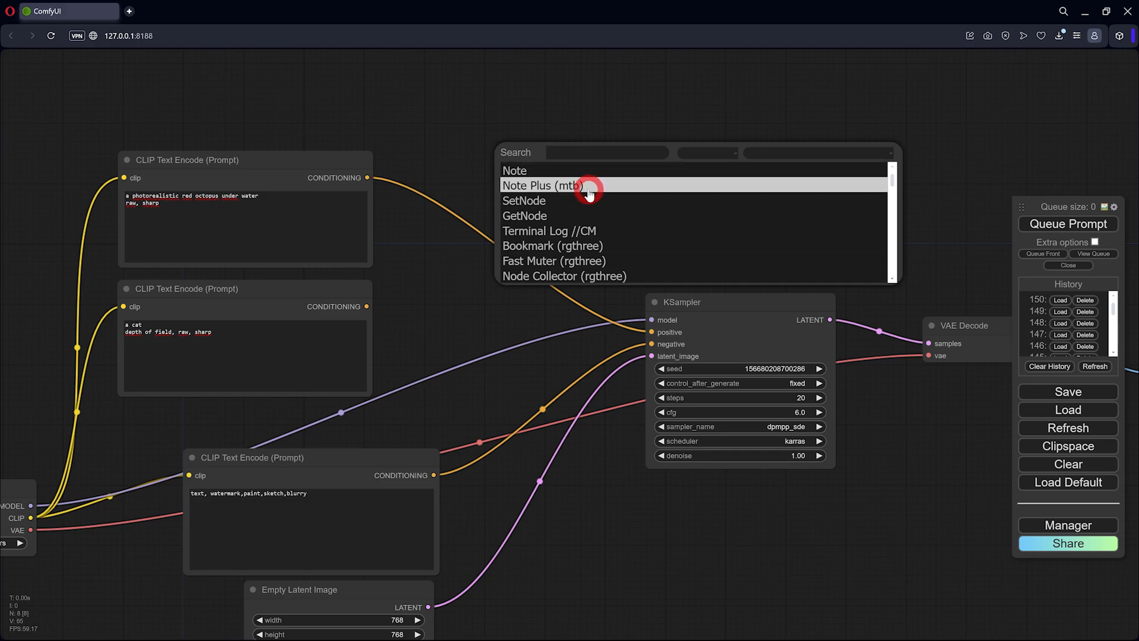
text(con)
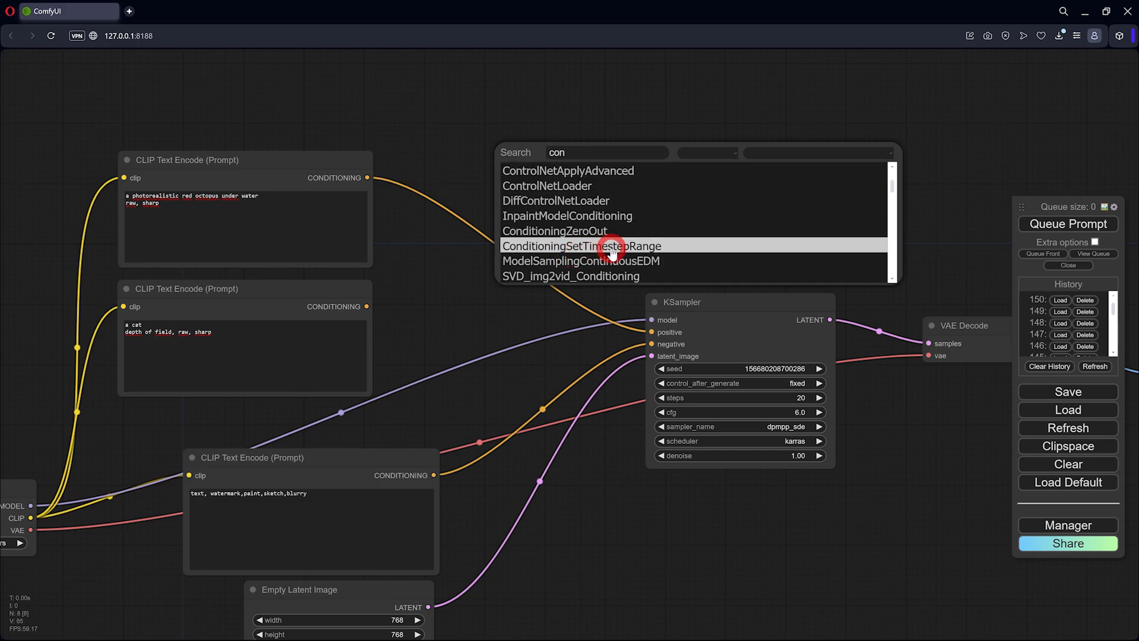
click(647, 246)
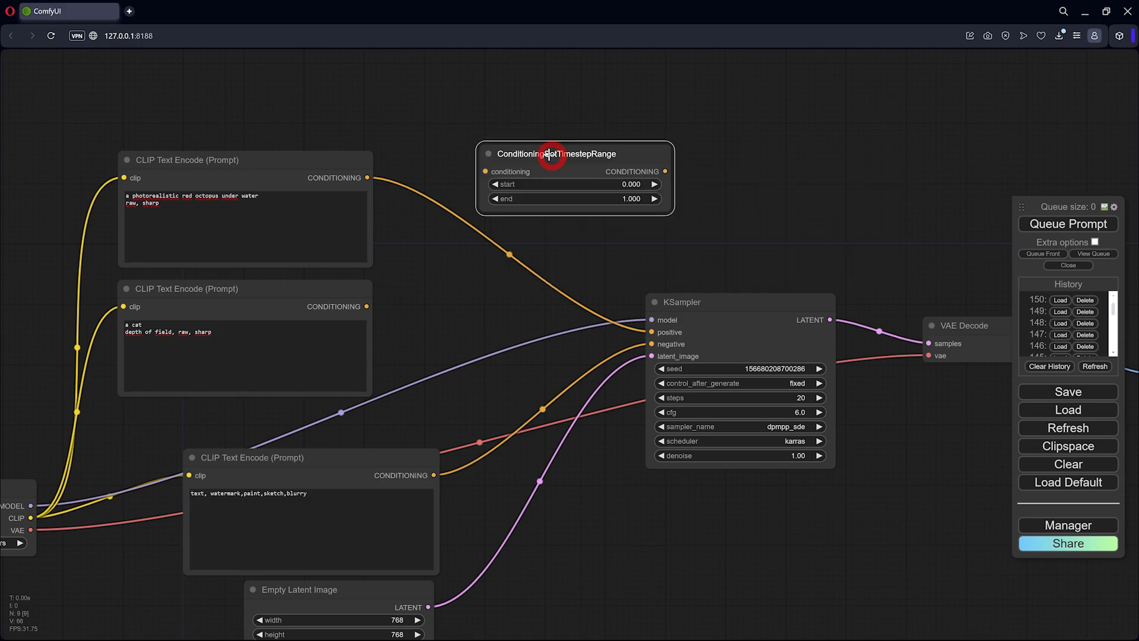
- Place a ConditioningSetTimestepRange node beside the octopus prompt and a copy beside the cat prompt, shifting the KSampler to make room
drag(528, 156, 531, 159)
drag(330, 157, 336, 150)
drag(518, 156, 506, 272)
drag(700, 303, 782, 342)
- Add a Conditioning (Combine) node before the KSampler and feed it from both ConditioningSetTimestepRange nodes
drag(594, 152, 704, 167)
click(732, 230)
drag(621, 290, 745, 176)
- Connect the octopus and cat prompts to their timestep range nodes and the Conditioning (Combine) output to the KSampler's positive input
drag(372, 170, 443, 170)
drag(366, 306, 441, 289)
drag(901, 185, 734, 372)
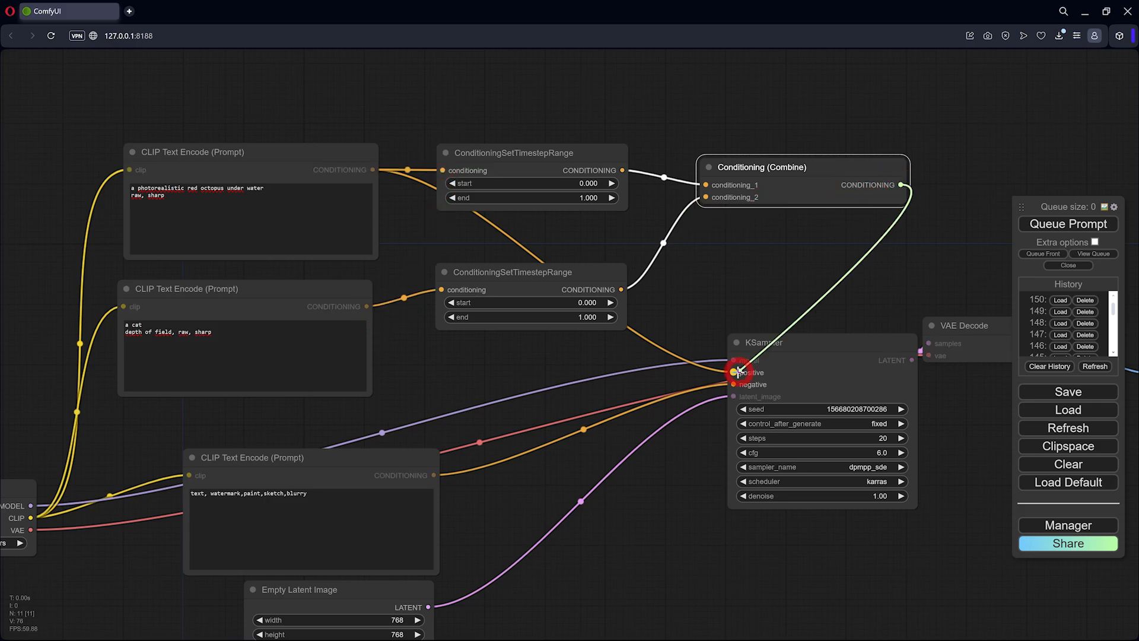
- Tidy the layout by repositioning both timestep range nodes, Conditioning (Combine), the KSampler and VAE Decode
drag(525, 152, 586, 157)
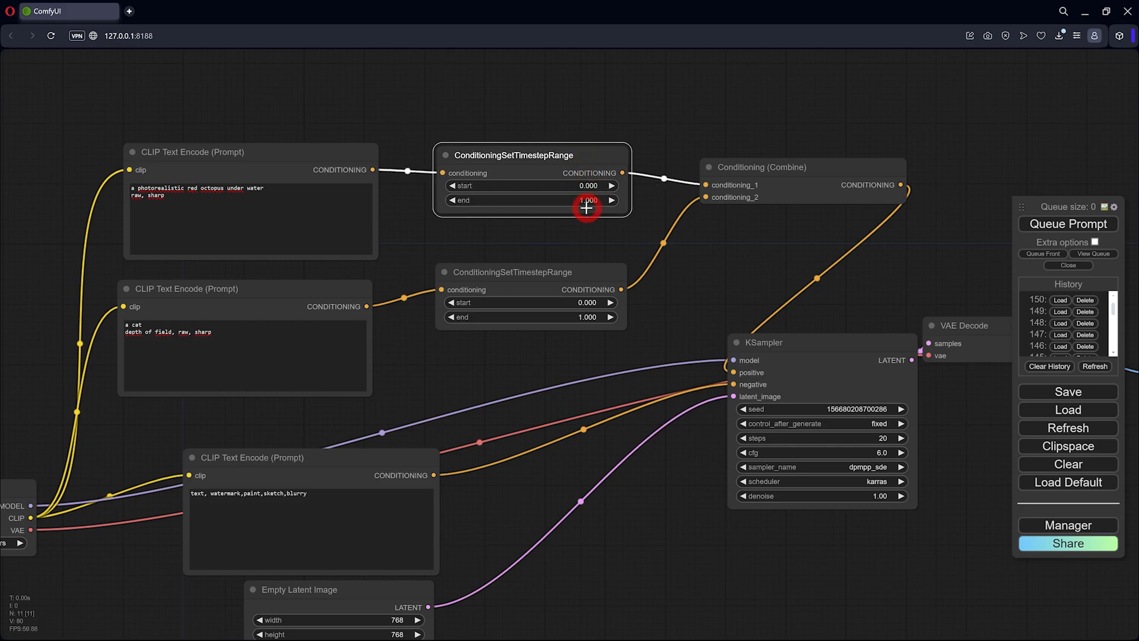
drag(563, 267, 566, 261)
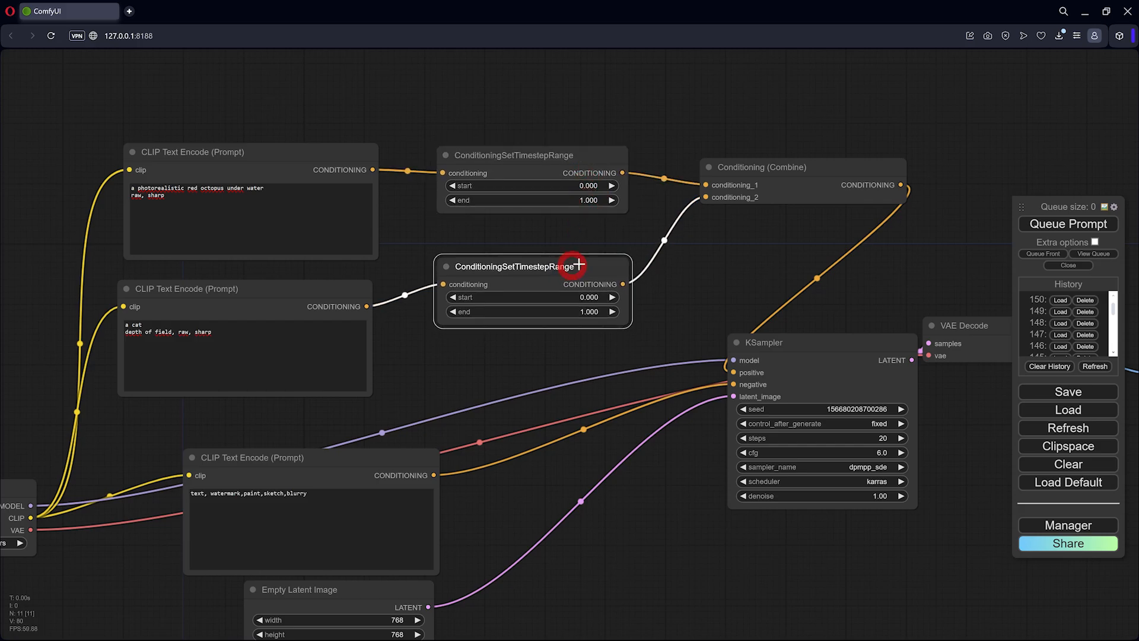
drag(807, 167, 789, 175)
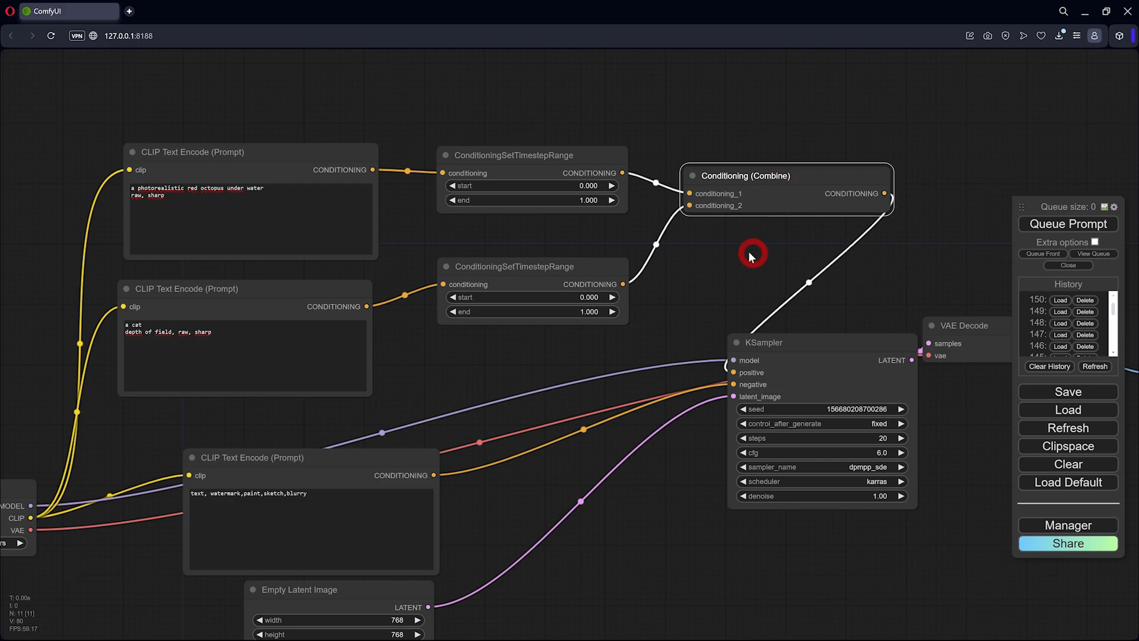
drag(750, 251, 607, 253)
drag(711, 339, 669, 324)
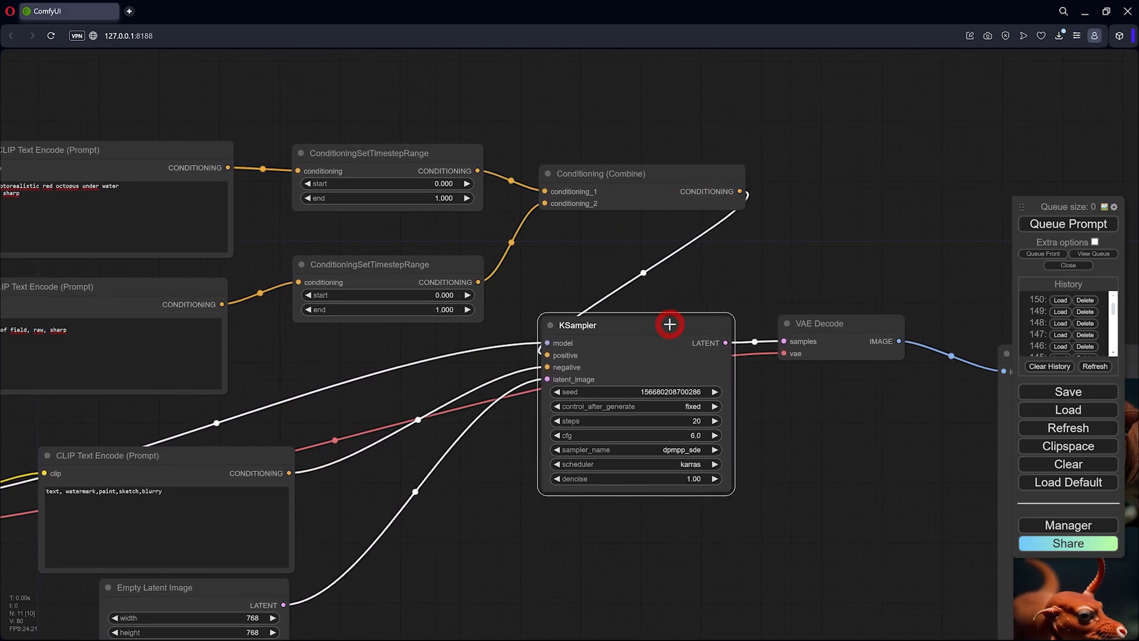
drag(845, 330, 899, 327)
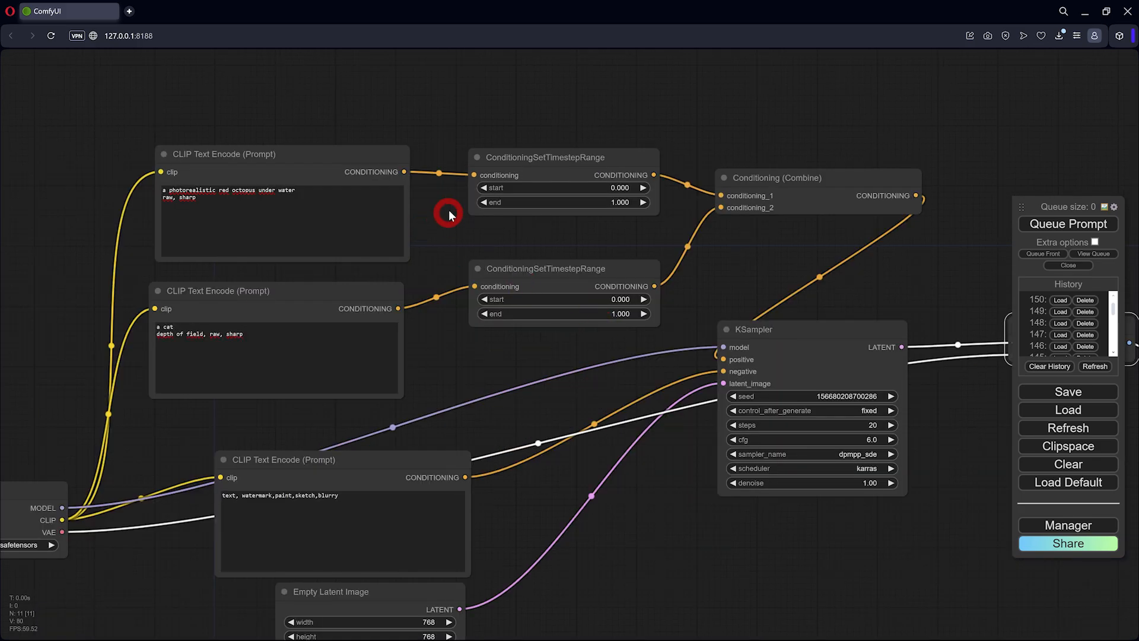
- Set the octopus timestep range's end to 0.500 and the cat timestep range's start to 0.500, and queue the prompt
scroll(451, 204, up, 3)
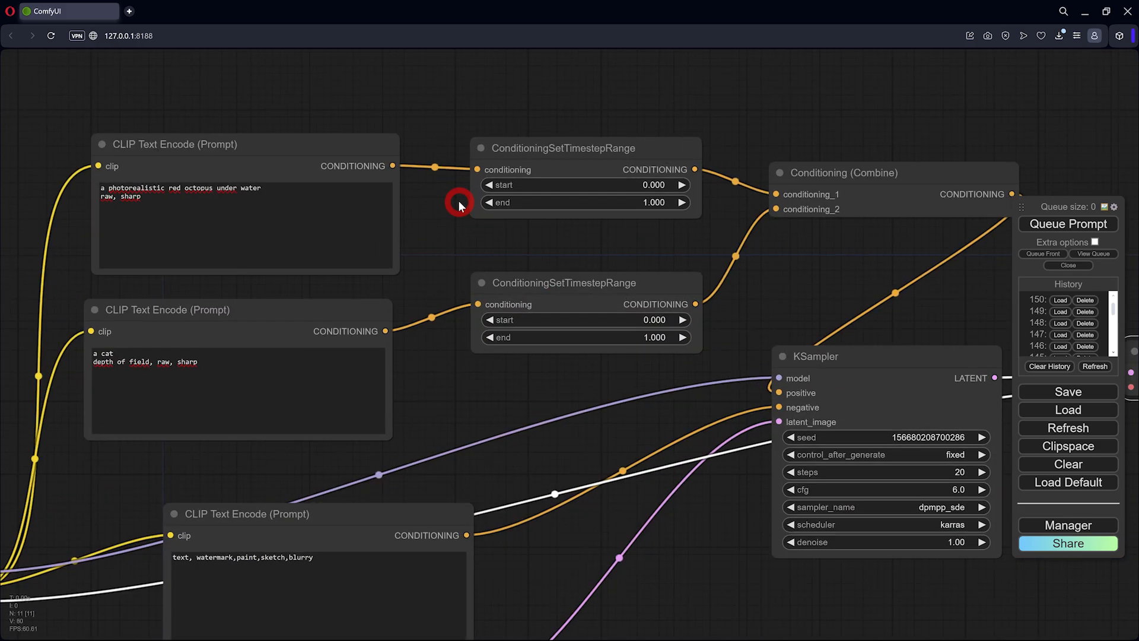
drag(664, 202, 563, 204)
drag(429, 209, 305, 210)
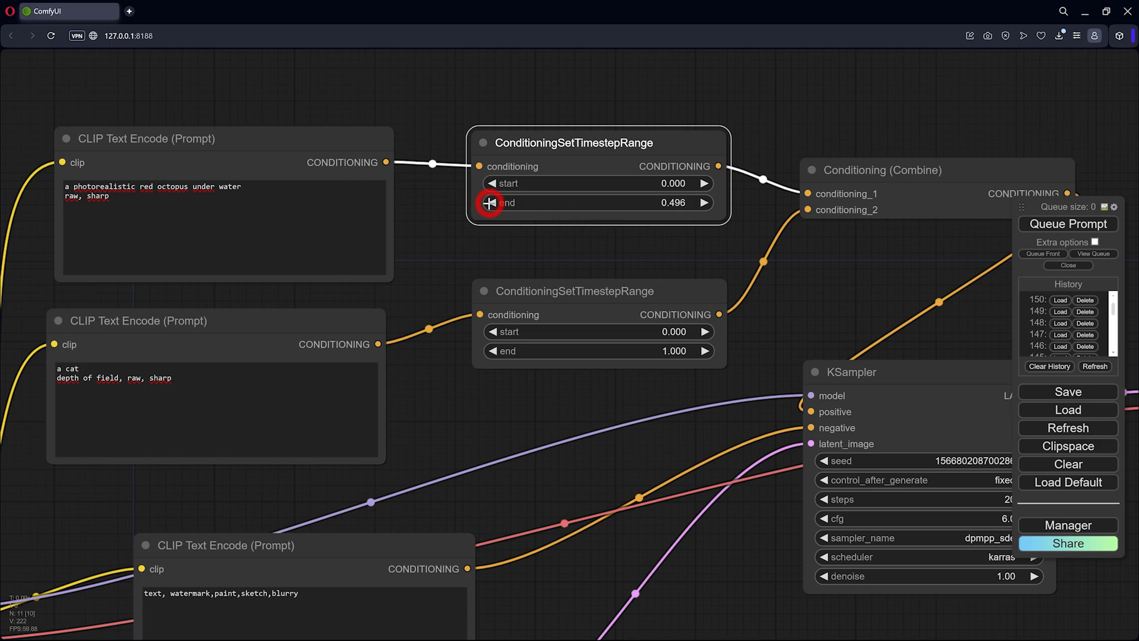
drag(674, 331, 921, 360)
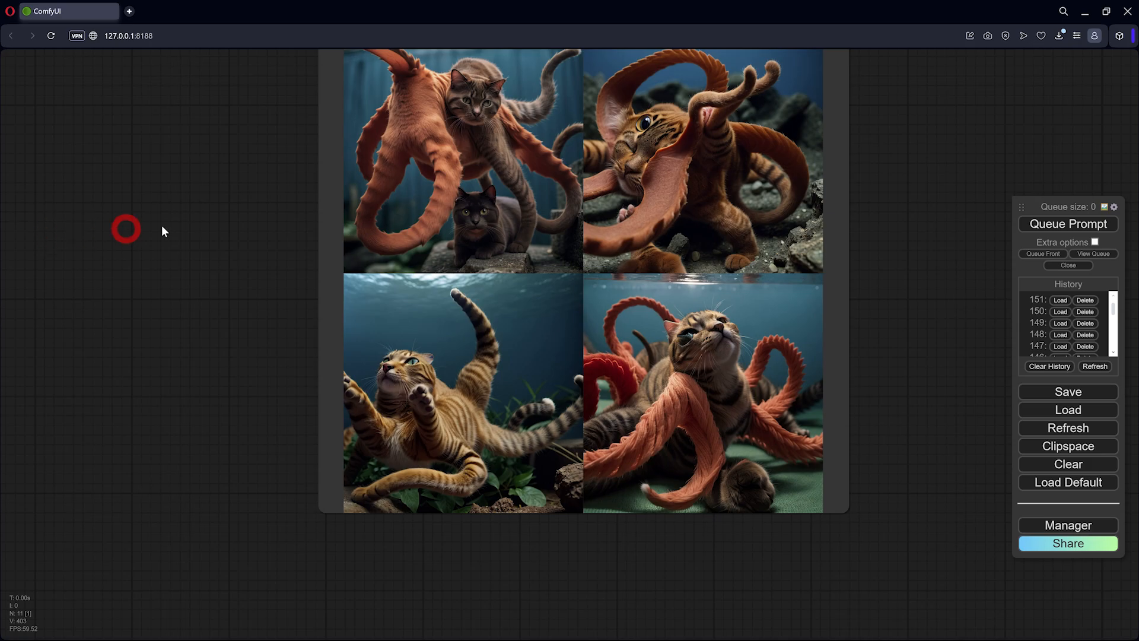
- Examine the four previewed images for how the octopus and cat prompts blend with split timestep ranges
drag(198, 210, 176, 298)
scroll(702, 287, up, 4)
drag(929, 255, 944, 324)
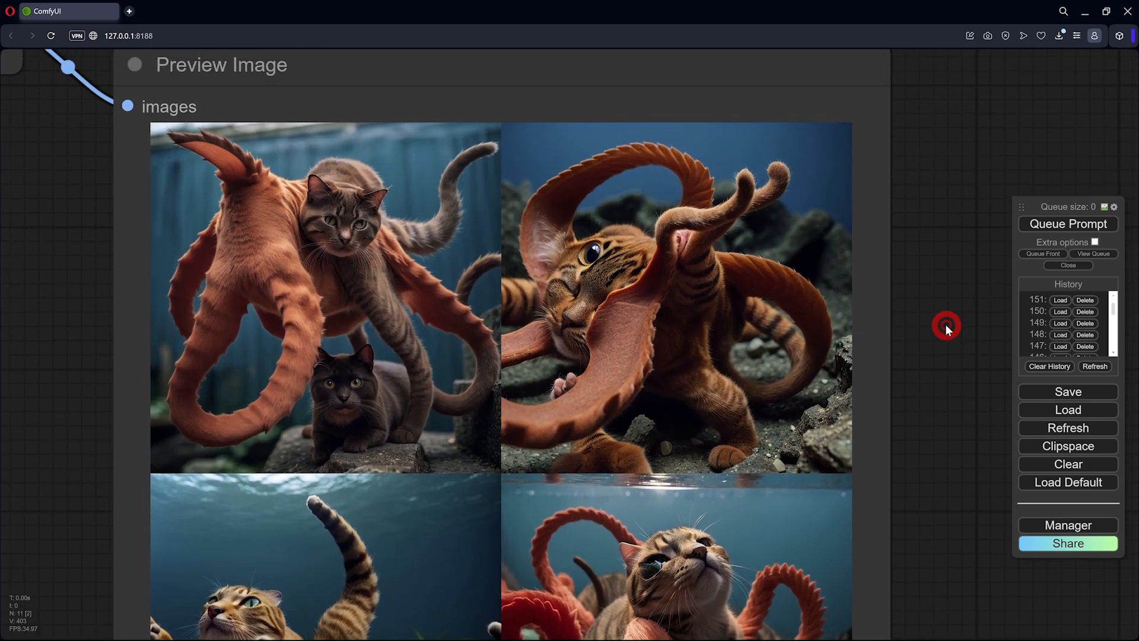
drag(37, 321, 164, 152)
scroll(101, 298, down, 1)
scroll(105, 300, down, 1)
scroll(174, 295, up, 3)
scroll(174, 290, down, 2)
scroll(895, 458, up, 2)
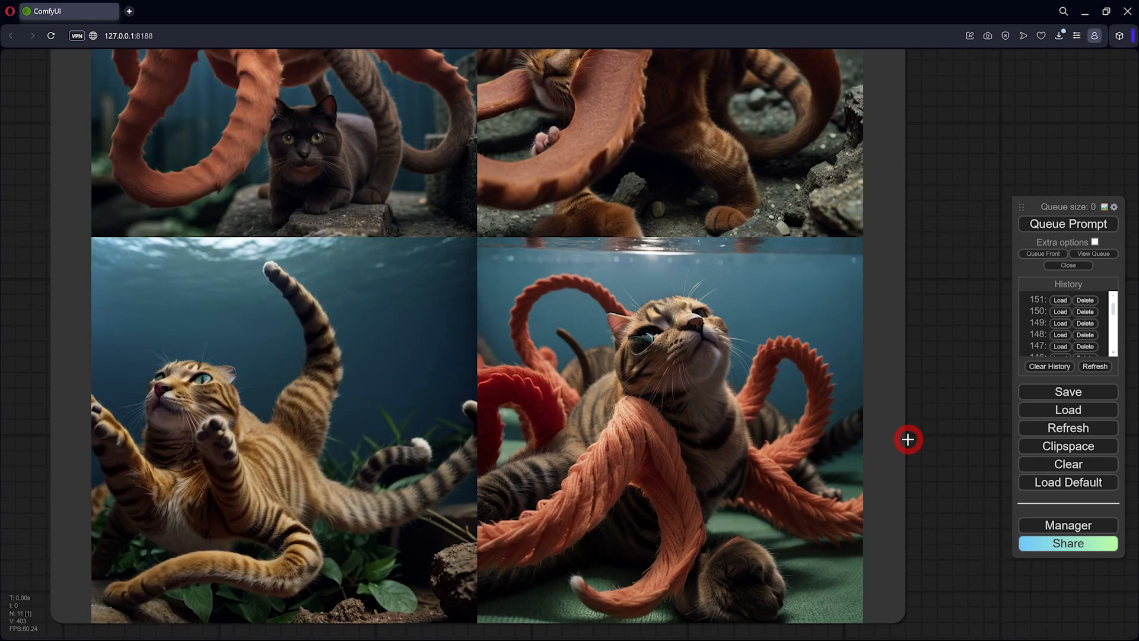
scroll(917, 432, down, 2)
scroll(920, 429, down, 1)
drag(932, 271, 893, 383)
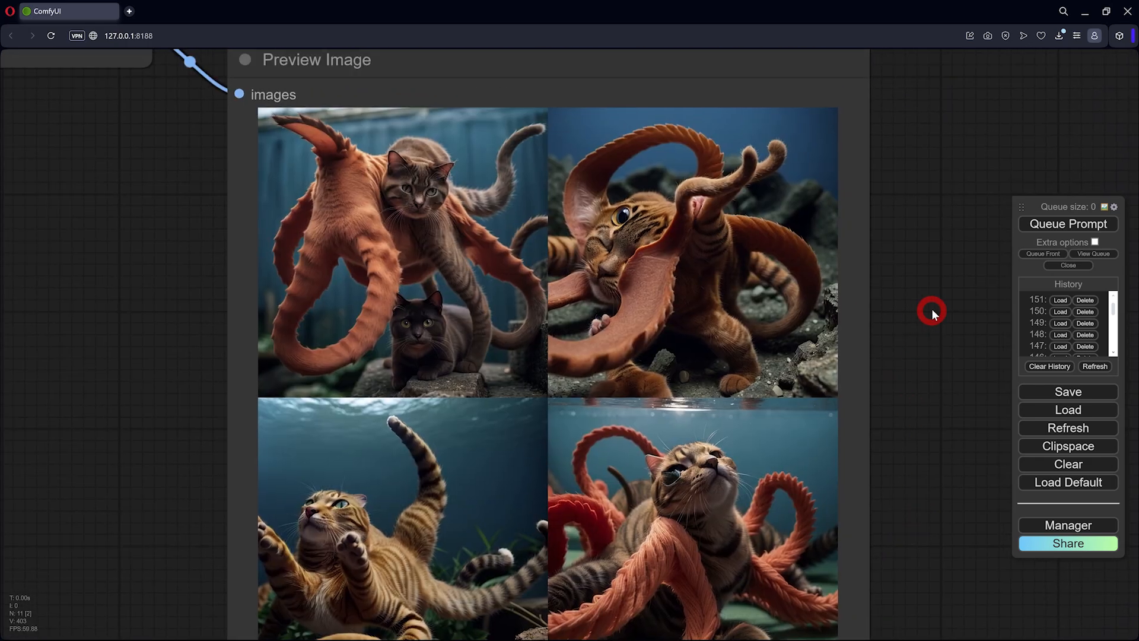
scroll(932, 311, down, 3)
scroll(941, 311, down, 3)
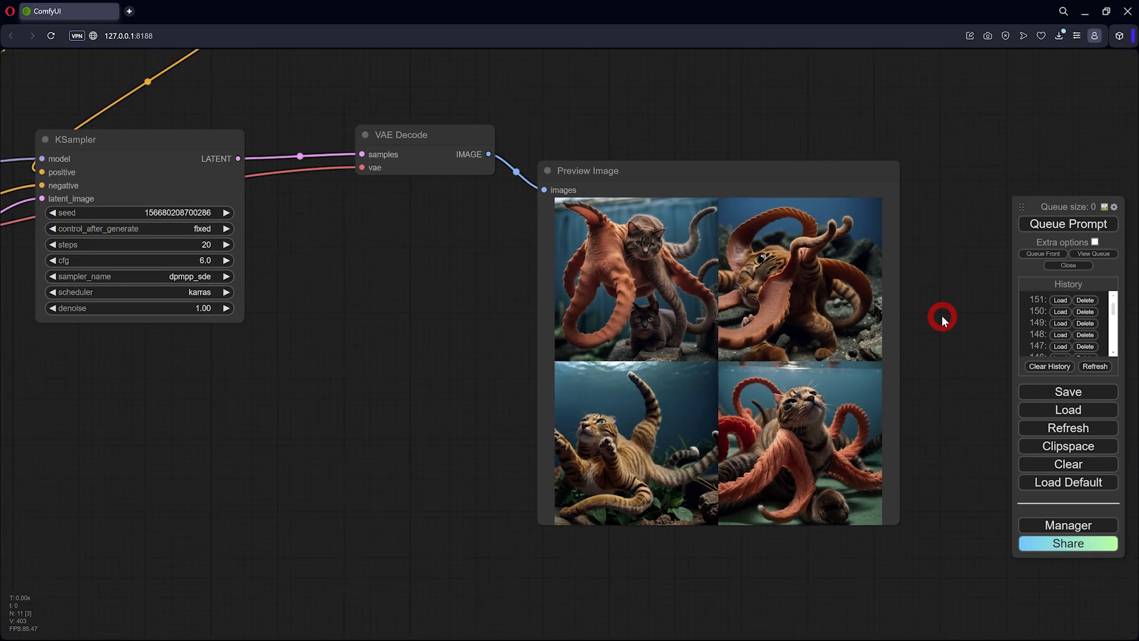
- Nudge the cat and octopus prompt nodes into closer alignment with each other
scroll(945, 328, down, 3)
drag(508, 361, 671, 433)
scroll(677, 431, down, 2)
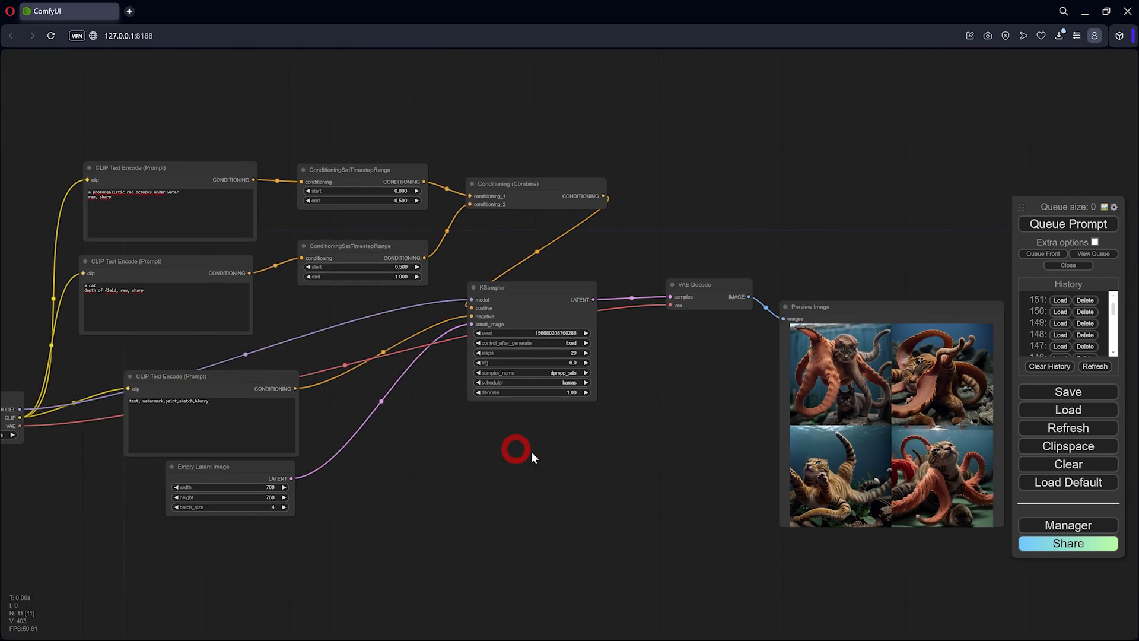
drag(322, 318, 413, 330)
scroll(417, 332, up, 2)
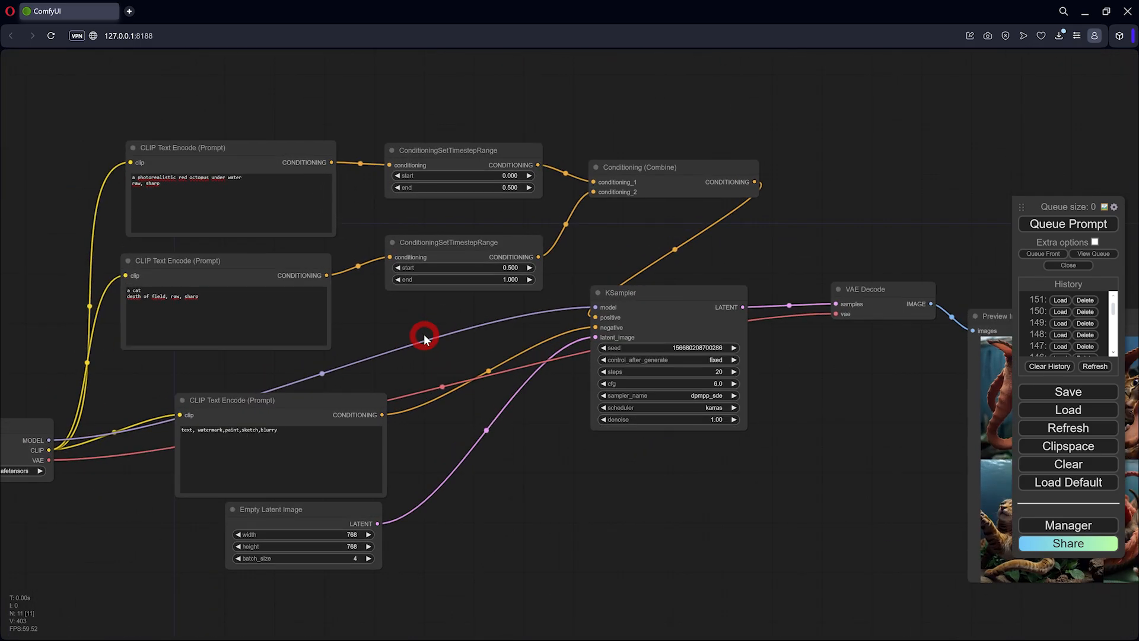
click(278, 266)
click(265, 152)
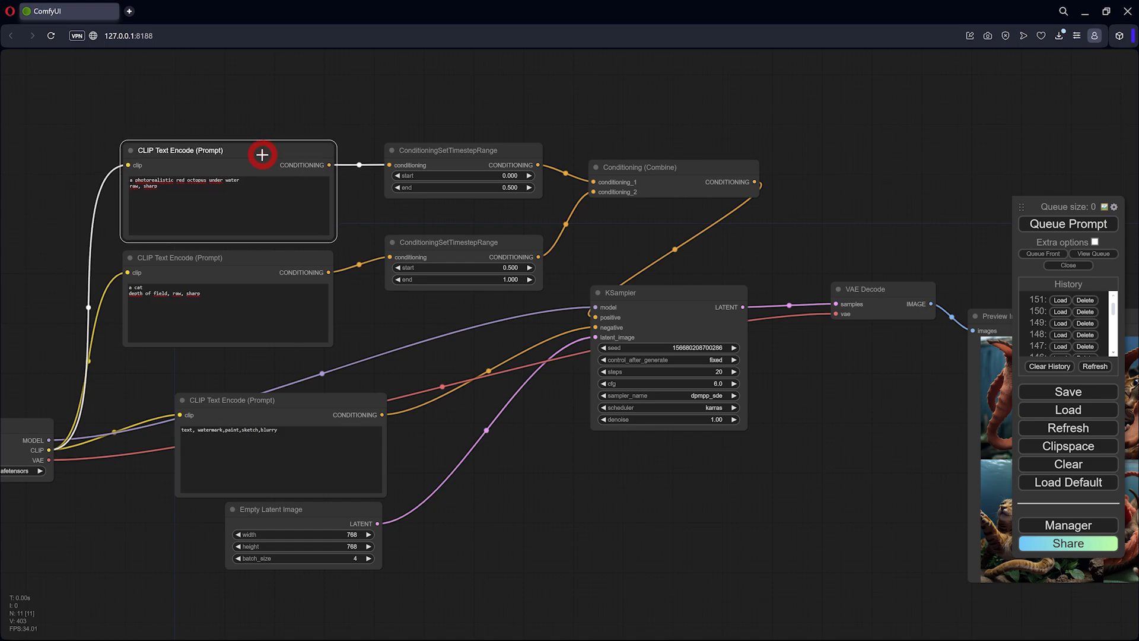